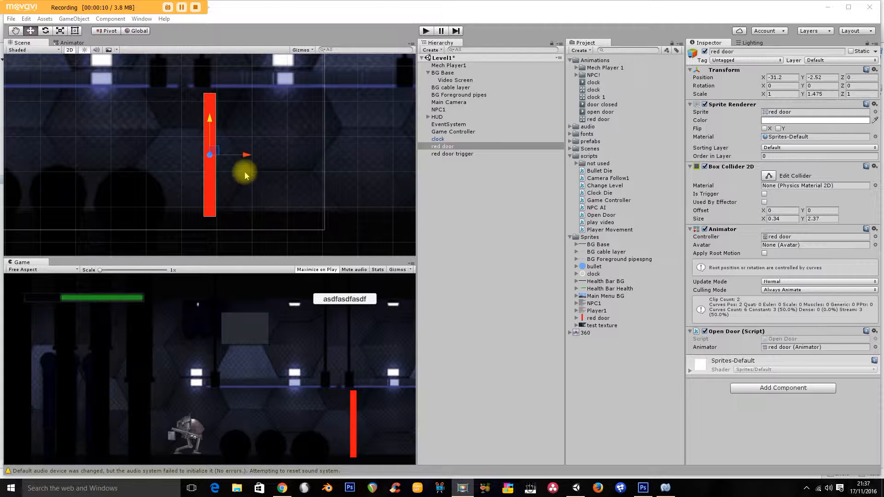
Play-test Level1, walking the mech through the red door to see the door open, and stop the game.
{"action": "right_click_drag", "start_coordinate": [231, 167], "coordinate": [282, 286], "text": "alt"}
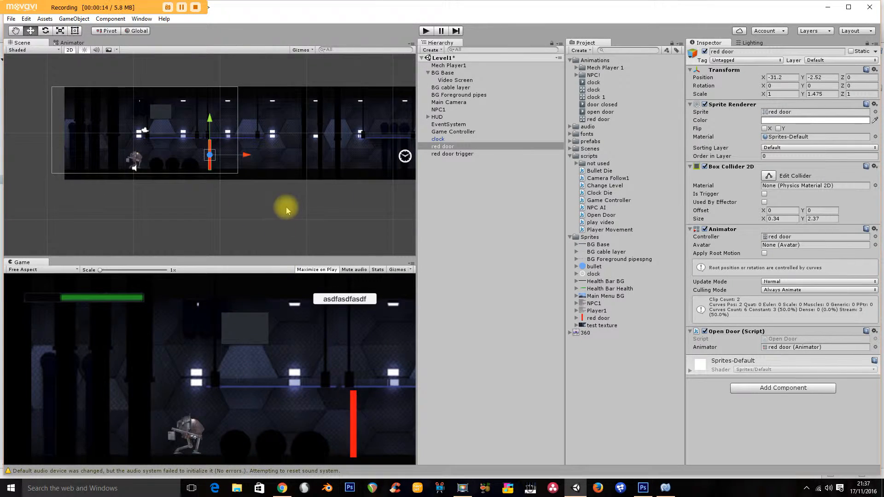
{"action": "mouse_move", "coordinate": [288, 166]}
{"action": "right_mouse_down", "text": "alt"}
{"action": "mouse_move", "coordinate": [290, 177]}
{"action": "mouse_move", "coordinate": [287, 166]}
{"action": "right_mouse_up", "text": "alt"}
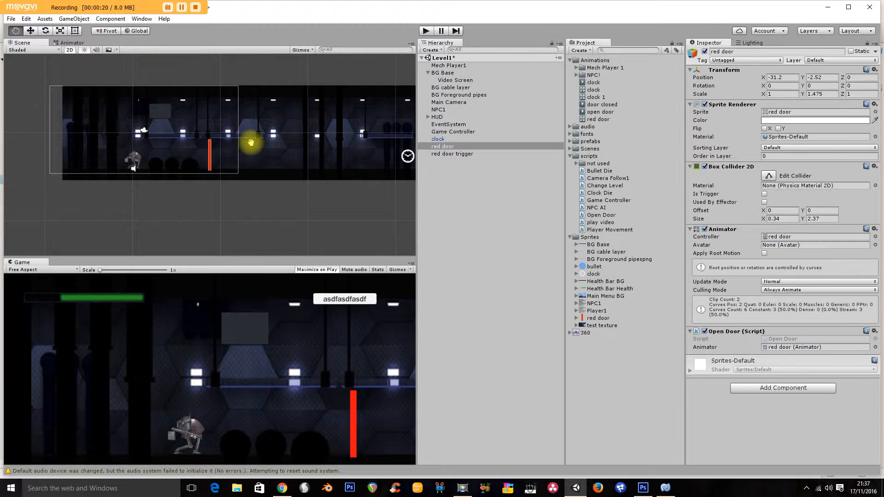
{"action": "left_click_drag", "start_coordinate": [269, 171], "coordinate": [253, 228]}
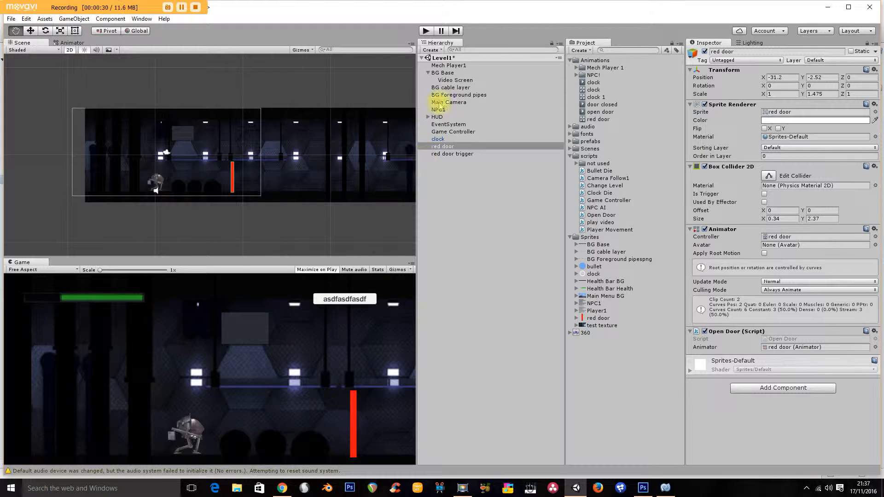
{"action": "left_click", "coordinate": [426, 32]}
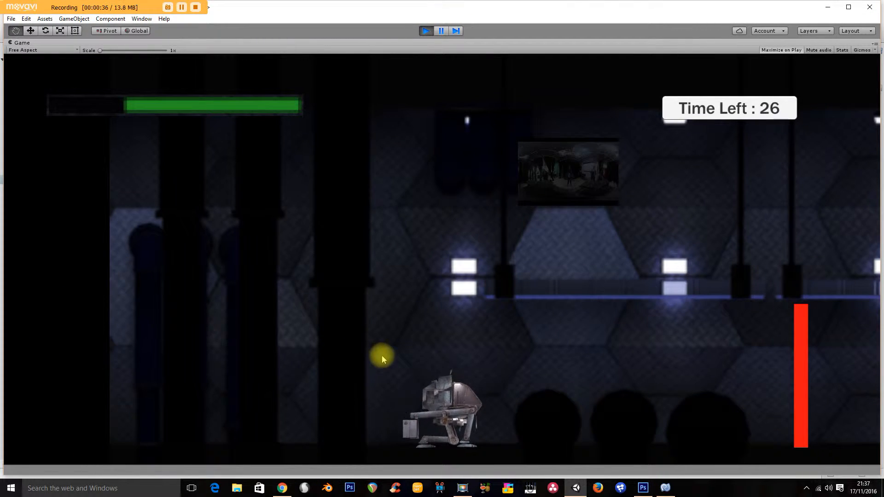
{"action": "key", "text": "Right"}
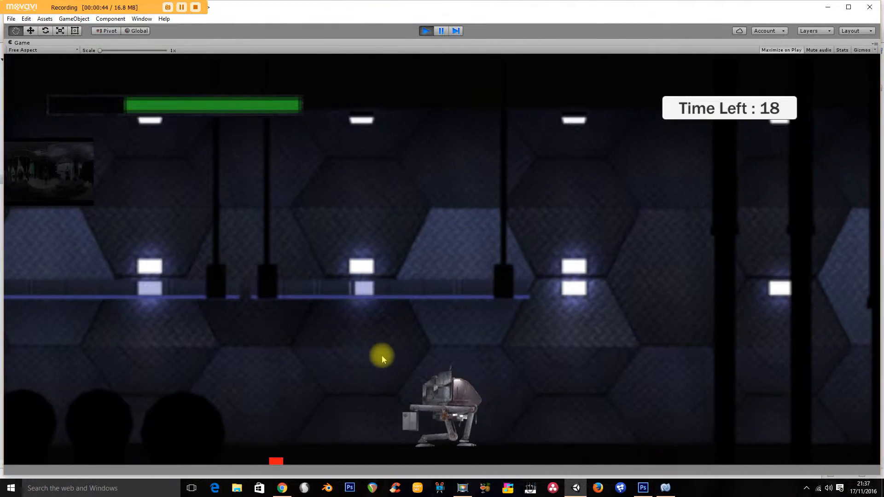
{"action": "left_click", "coordinate": [424, 31]}
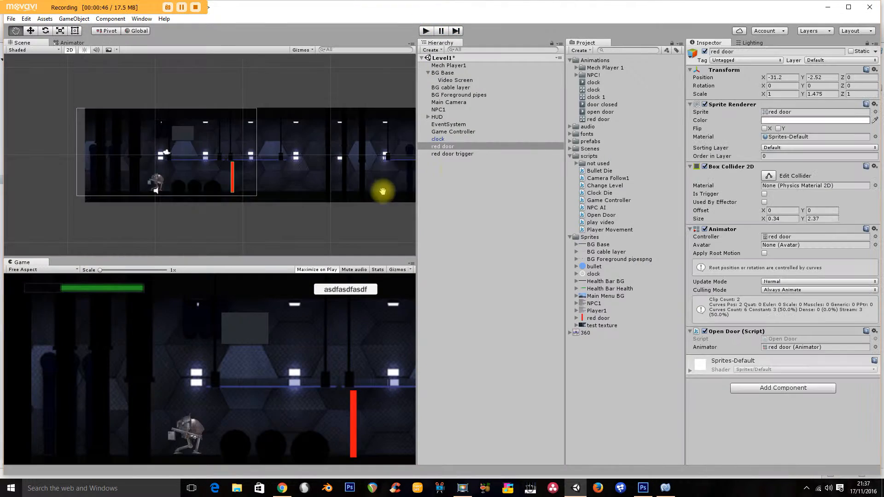
Disable the Audio Source component on Mech Player1.
{"action": "left_click", "coordinate": [467, 65]}
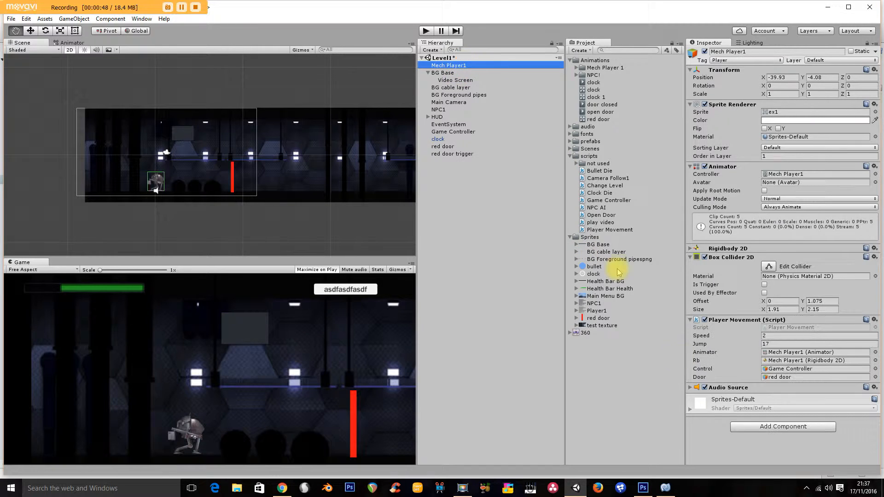
{"action": "left_click", "coordinate": [704, 387]}
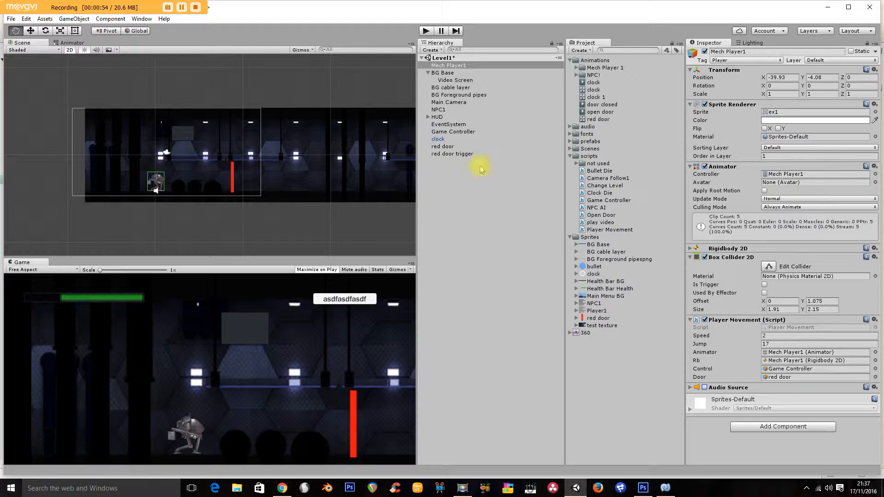
Move the red door trigger closer to the mech, to X about -36.86, and play-test the door opening from there.
{"action": "left_click", "coordinate": [460, 155]}
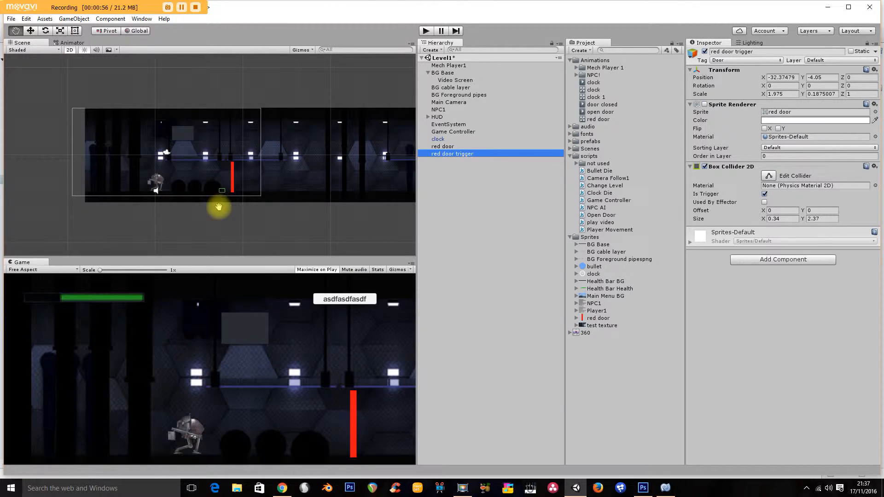
{"action": "left_click", "coordinate": [31, 31]}
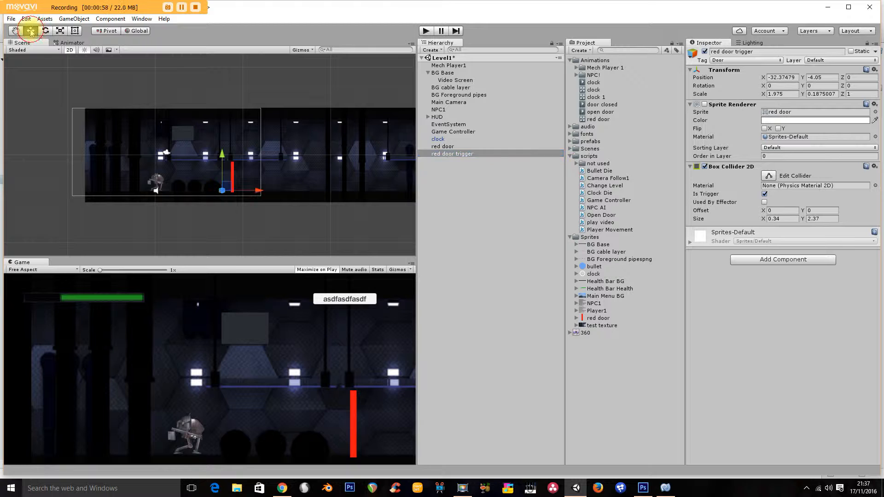
{"action": "left_click_drag", "start_coordinate": [258, 191], "coordinate": [220, 193]}
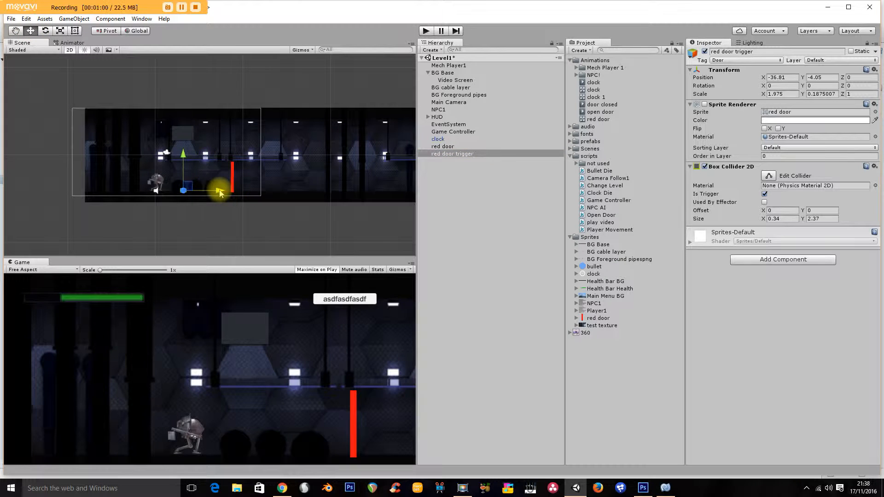
{"action": "left_click", "coordinate": [424, 30]}
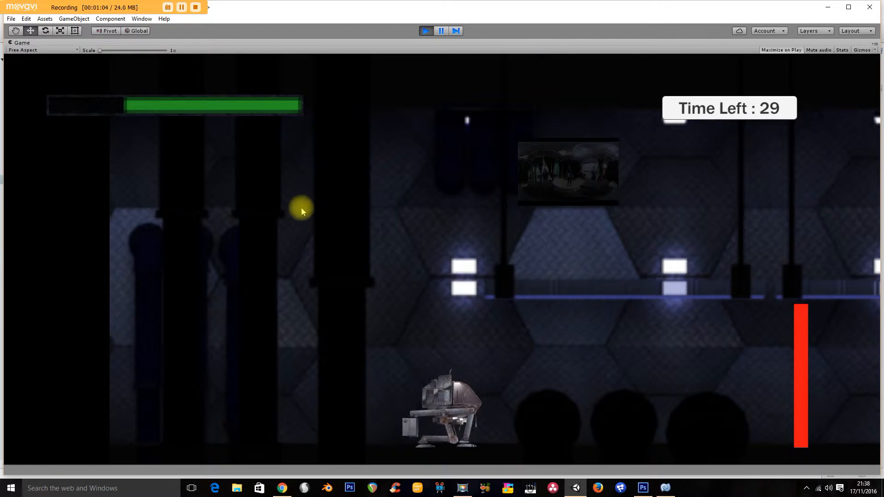
{"action": "key", "text": "Right"}
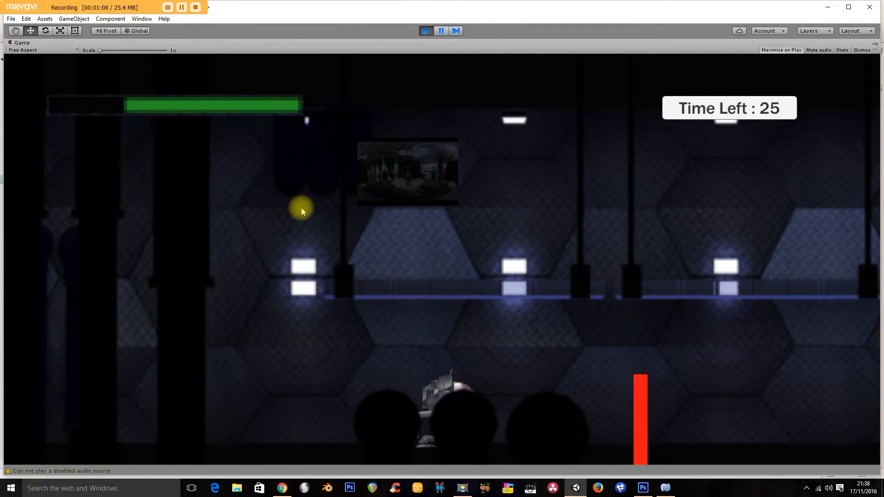
{"action": "left_click", "coordinate": [421, 33]}
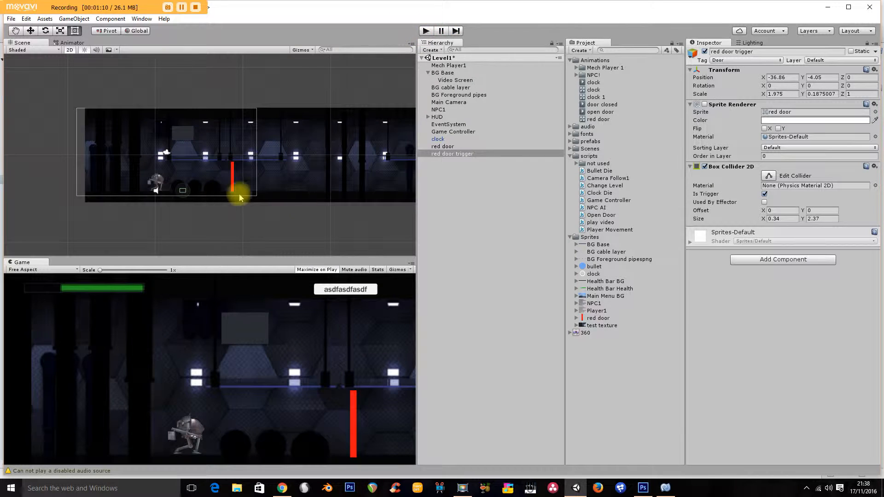
Move the red door trigger behind the mech to X -42.29 and play-test walking to the door, back over the trigger and through.
{"action": "left_click", "coordinate": [30, 30]}
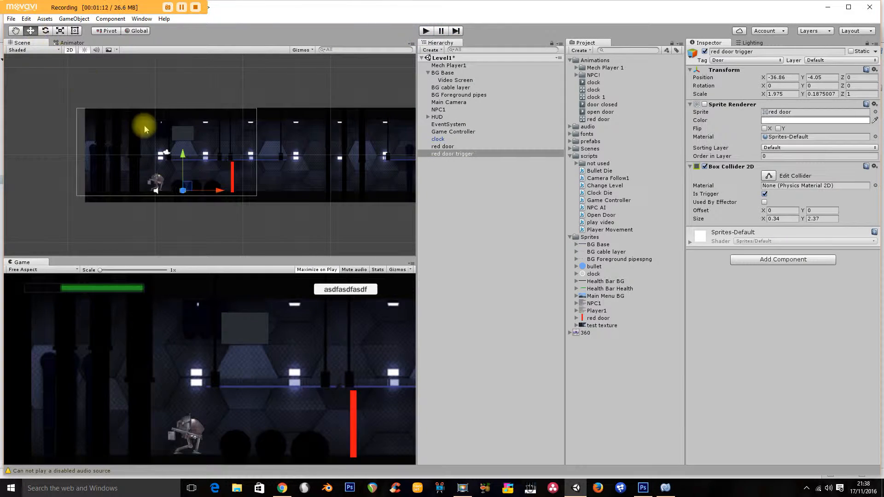
{"action": "left_click_drag", "start_coordinate": [220, 190], "coordinate": [172, 191]}
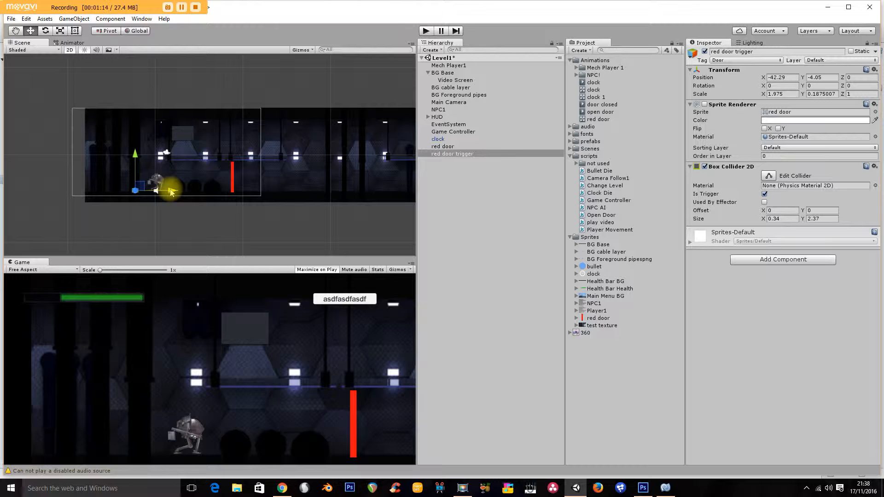
{"action": "left_click", "coordinate": [425, 31]}
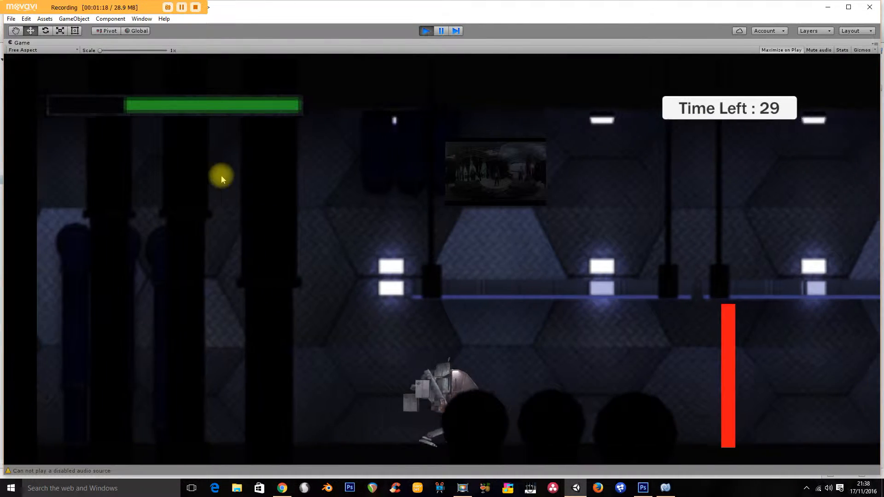
{"action": "key", "text": "d"}
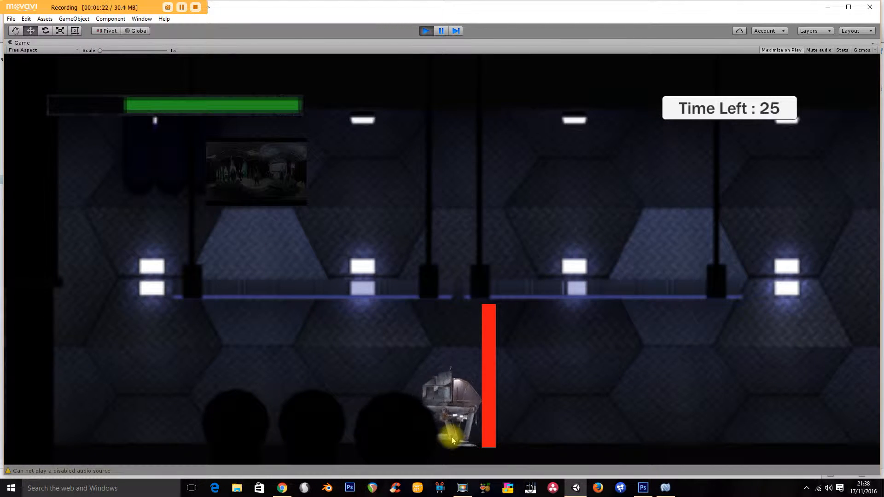
{"action": "key", "text": "a"}
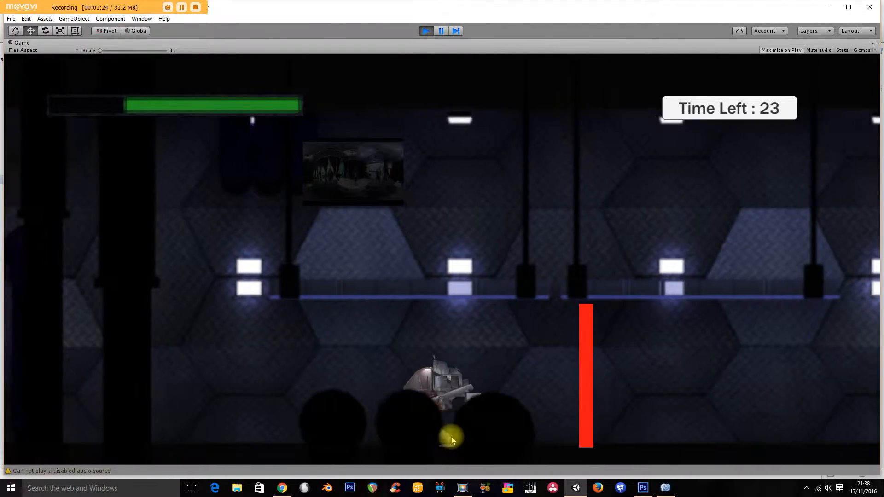
{"action": "key", "text": "d"}
{"action": "key", "text": "d"}
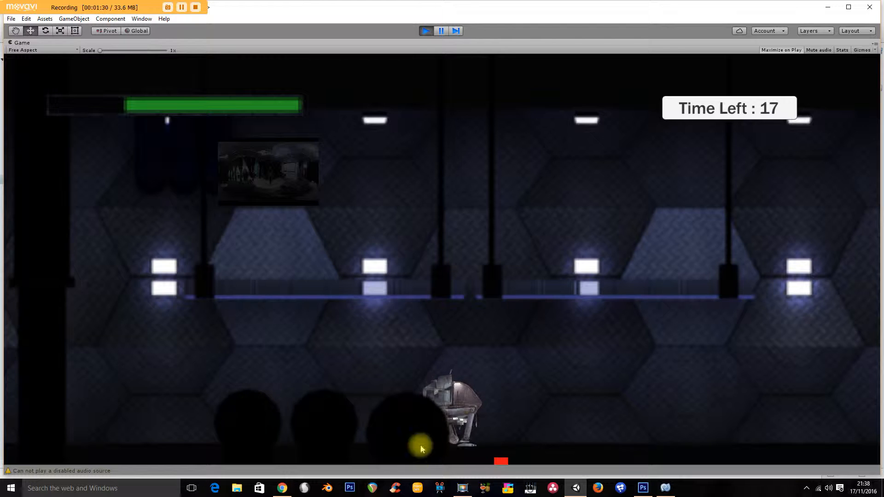
{"action": "key", "text": "d"}
{"action": "key", "text": "d"}
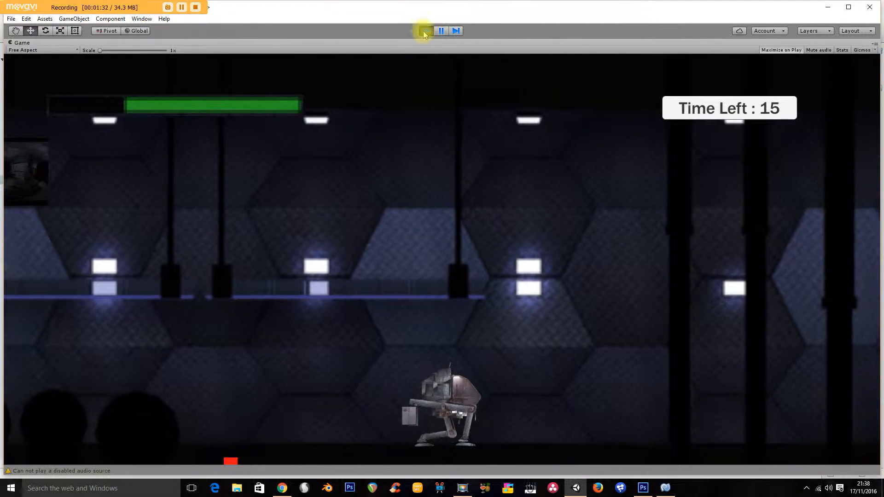
{"action": "left_click", "coordinate": [426, 30]}
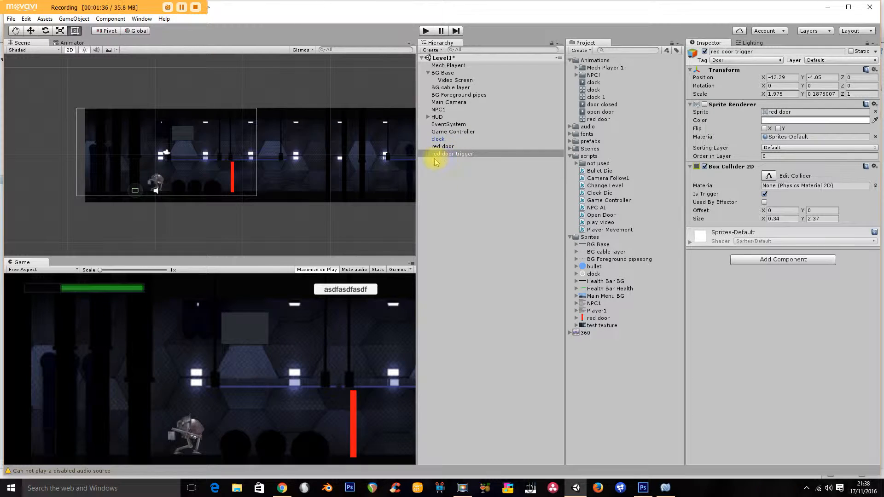
Delete the red door and red door trigger objects from the Level1 scene.
{"action": "left_click", "coordinate": [445, 146], "text": "ctrl"}
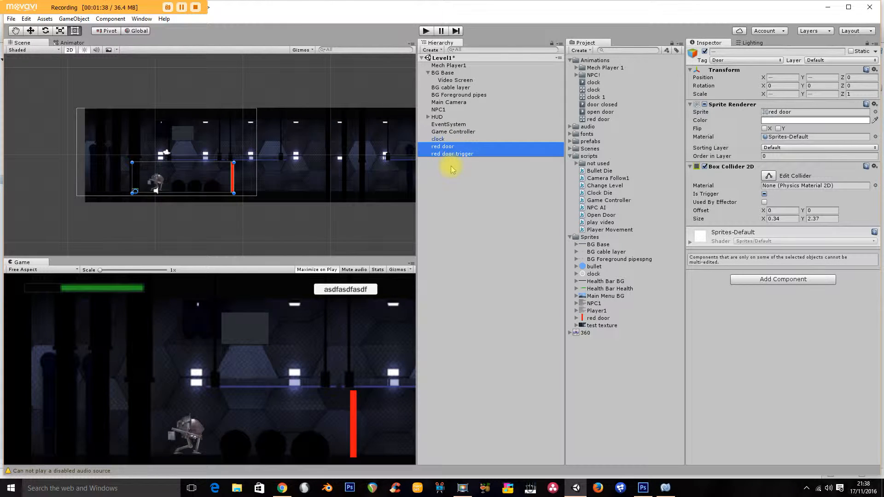
{"action": "key", "text": "Delete"}
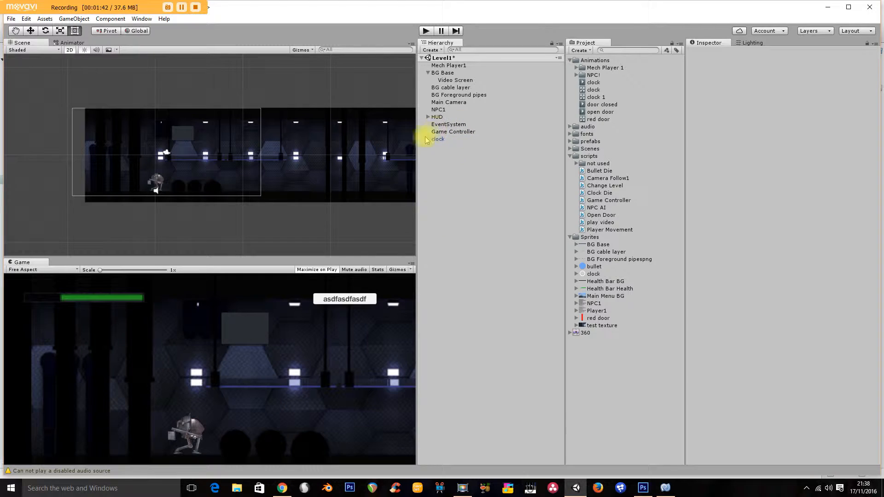
Switch to Photoshop, check the red door image's pixel dimensions without changing them, and return to Unity.
{"action": "left_click", "coordinate": [597, 318]}
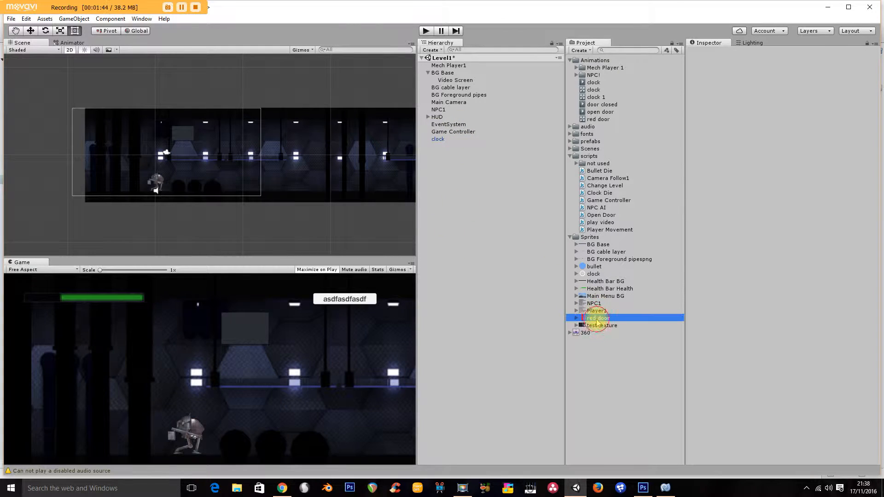
{"action": "left_click", "coordinate": [643, 488]}
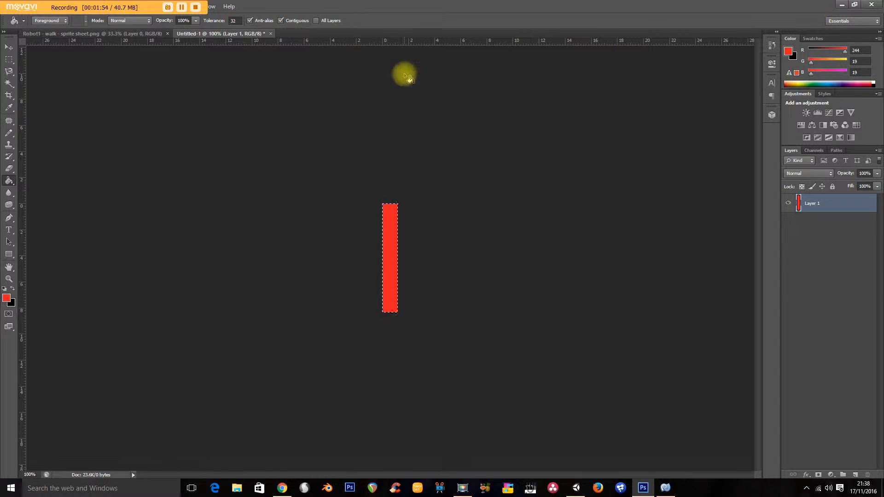
{"action": "left_click_drag", "start_coordinate": [306, 9], "coordinate": [314, 32]}
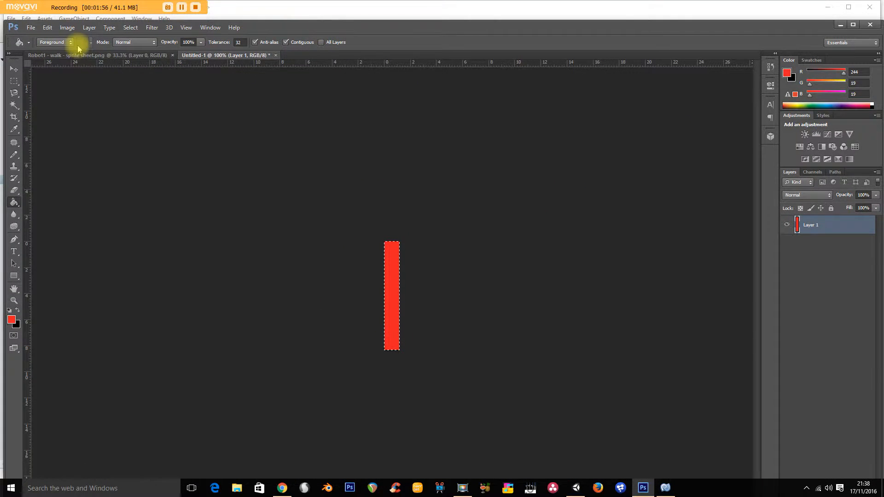
{"action": "left_click", "coordinate": [67, 27]}
{"action": "left_click", "coordinate": [81, 92]}
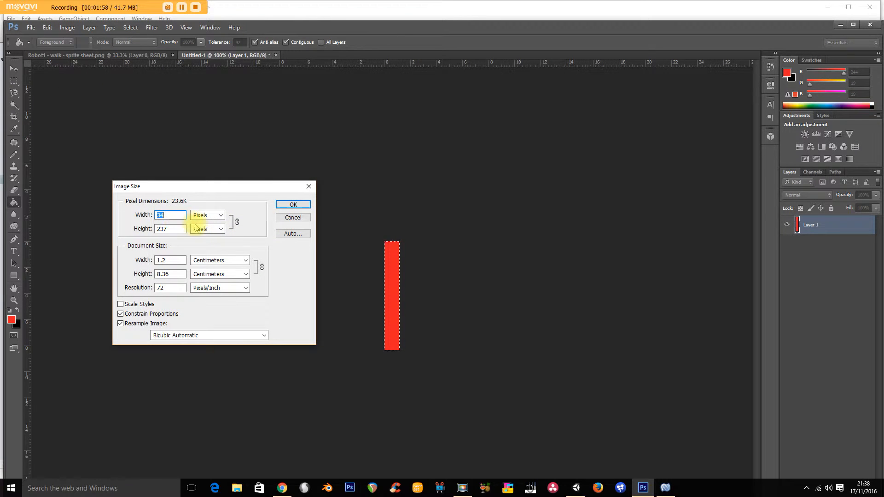
{"action": "left_click", "coordinate": [291, 224]}
{"action": "left_click", "coordinate": [840, 24]}
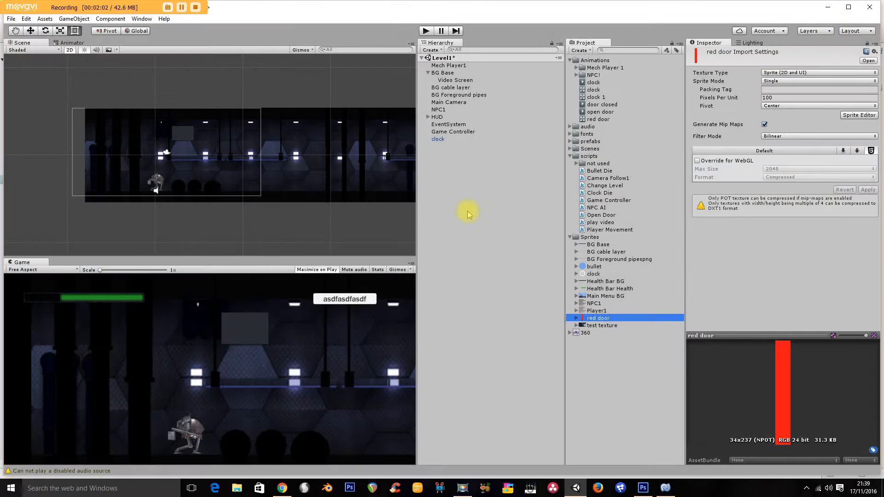
Add the red door sprite to the Level1 scene as a new object.
{"action": "left_click_drag", "start_coordinate": [582, 318], "coordinate": [477, 275]}
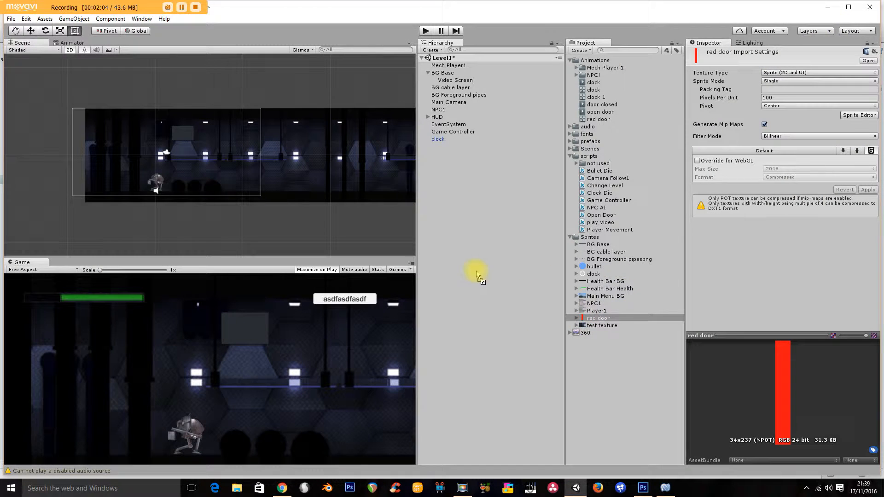
{"action": "left_click_drag", "start_coordinate": [431, 170], "coordinate": [448, 171]}
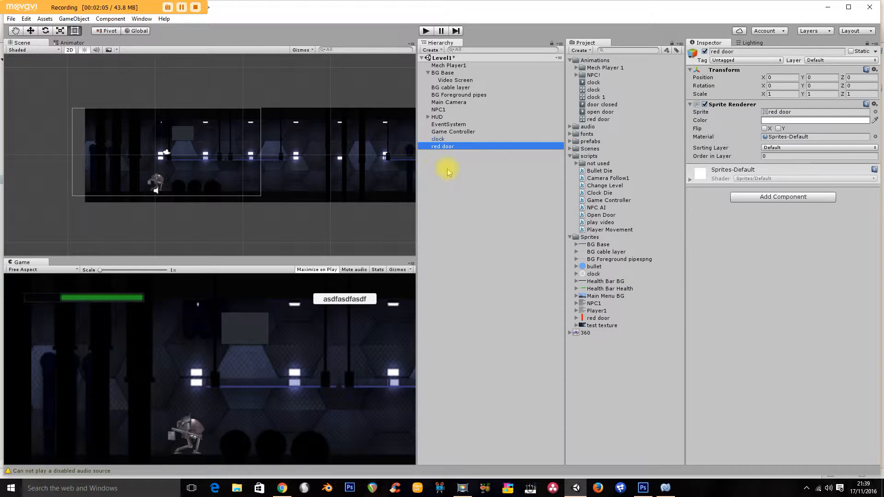
Delete the door closed and open door animation clips and the red door animator controller from the Animations folder.
{"action": "left_click", "coordinate": [602, 120]}
{"action": "left_click", "coordinate": [598, 104], "text": "shift"}
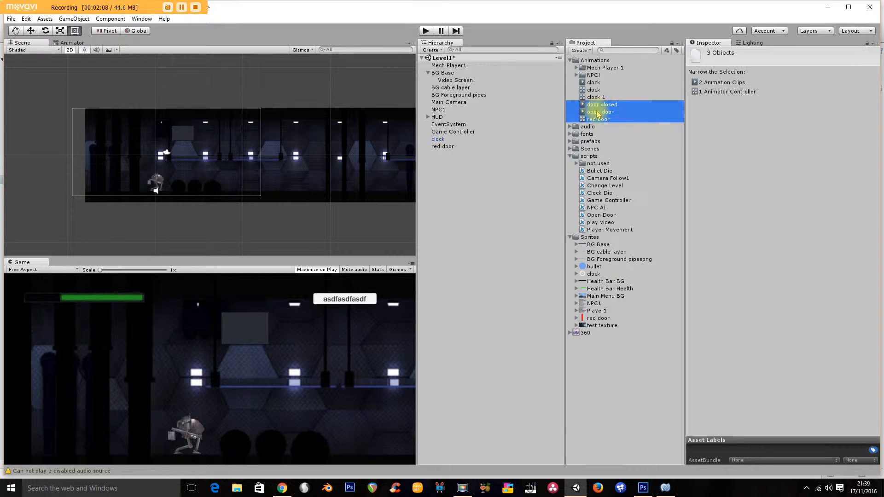
{"action": "key", "text": "Delete"}
{"action": "left_click", "coordinate": [468, 263]}
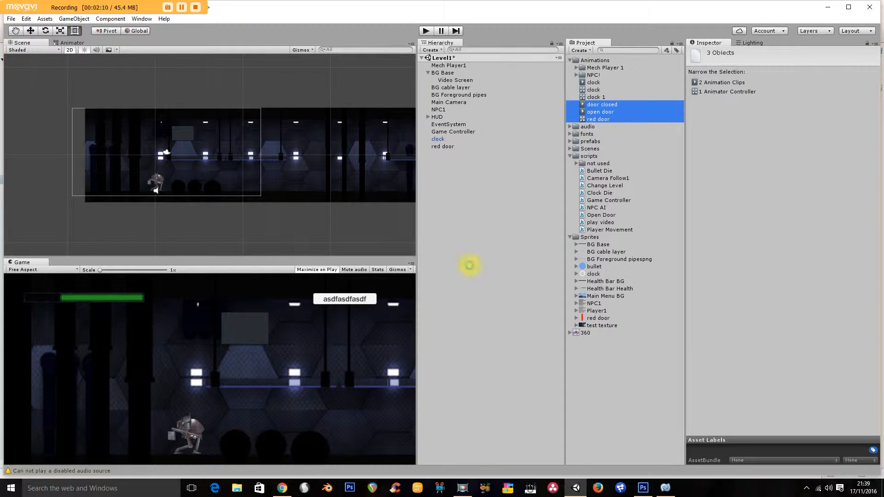
Move the red door in front of the player, to about X -31.7, Y -2.6.
{"action": "left_click", "coordinate": [442, 147]}
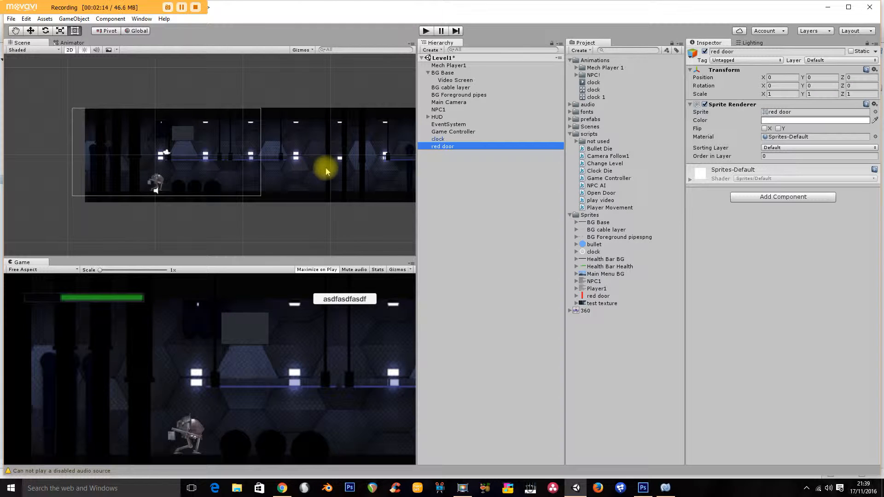
{"action": "scroll", "coordinate": [320, 168], "scroll_direction": "down", "scroll_amount": 3}
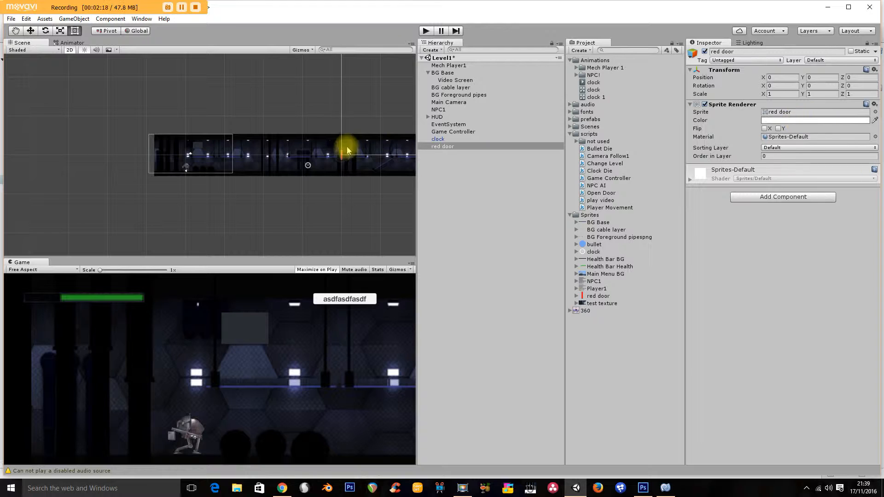
{"action": "left_click", "coordinate": [32, 31]}
{"action": "left_click_drag", "start_coordinate": [374, 154], "coordinate": [254, 150]}
{"action": "left_click_drag", "start_coordinate": [219, 114], "coordinate": [212, 120]}
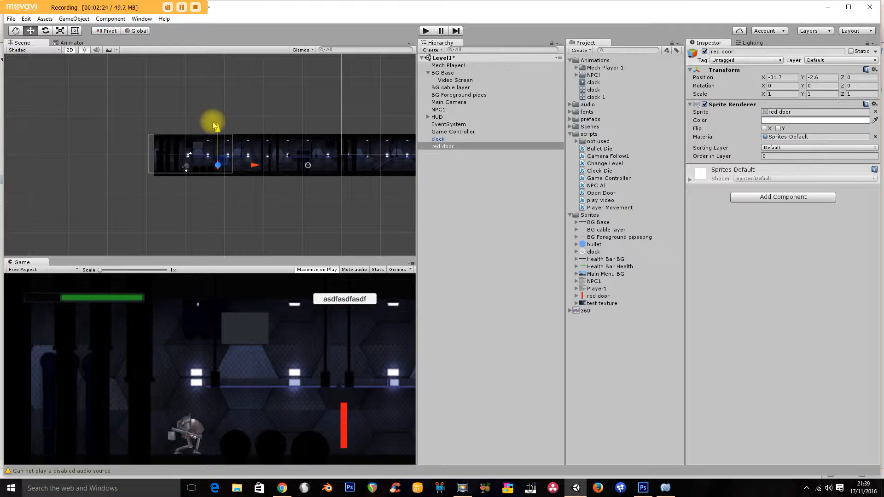
{"action": "key", "text": "f"}
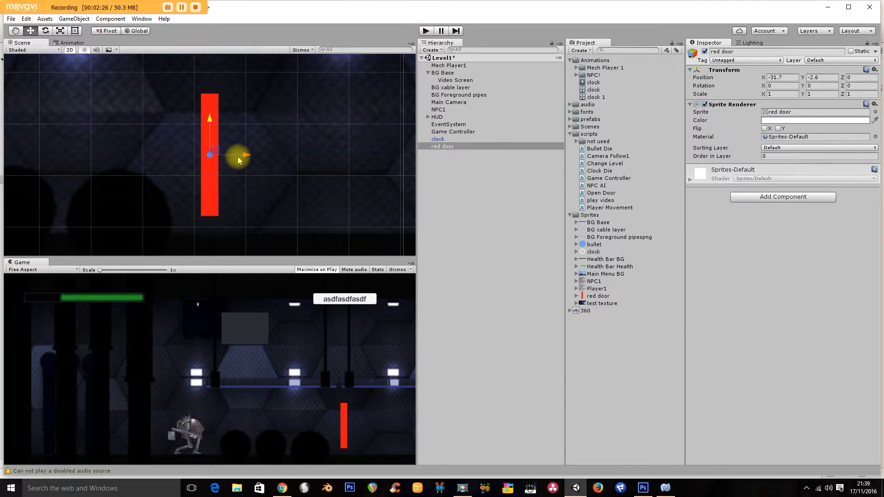
Stretch the red door vertically to a Y scale of about 1.45 and raise it slightly to about Y -2.53.
{"action": "scroll", "coordinate": [252, 172], "scroll_direction": "down", "scroll_amount": 3}
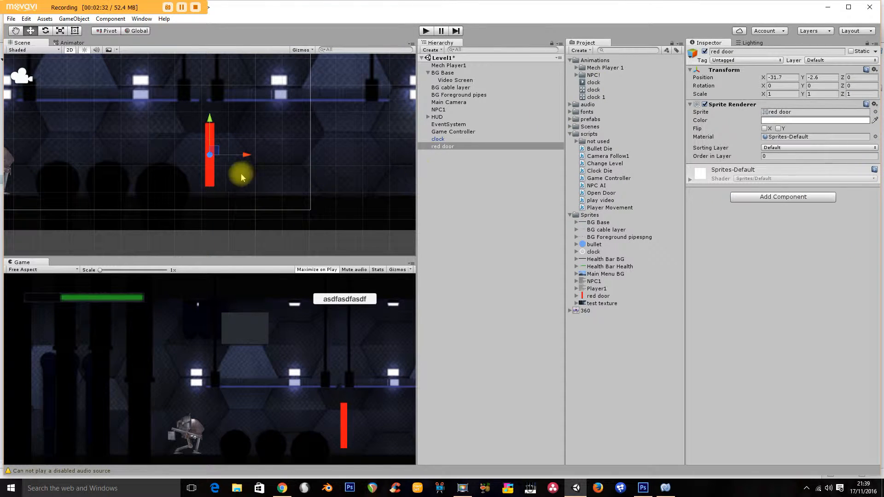
{"action": "left_click", "coordinate": [260, 174]}
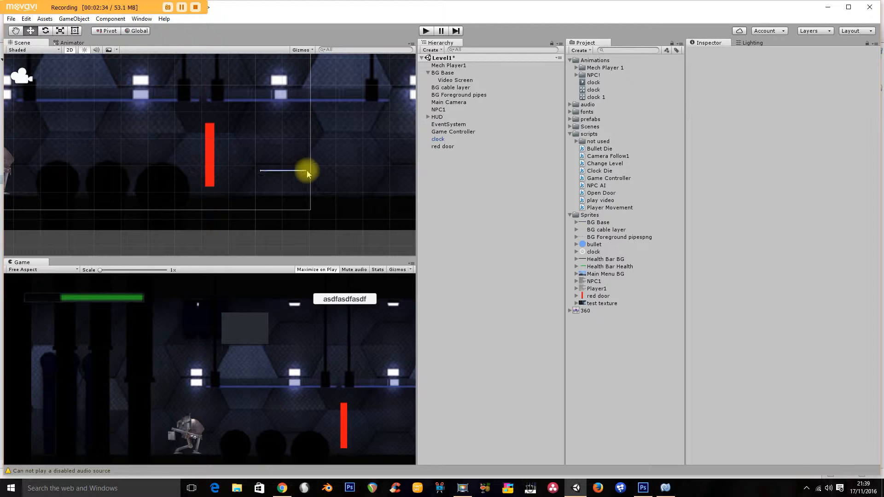
{"action": "left_click", "coordinate": [15, 31]}
{"action": "left_click_drag", "start_coordinate": [124, 157], "coordinate": [189, 165]}
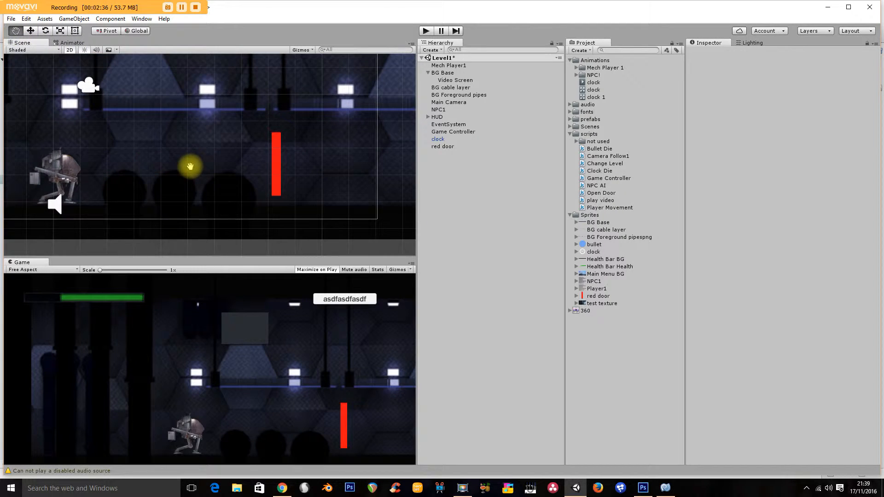
{"action": "left_click", "coordinate": [446, 146]}
{"action": "left_click", "coordinate": [59, 30]}
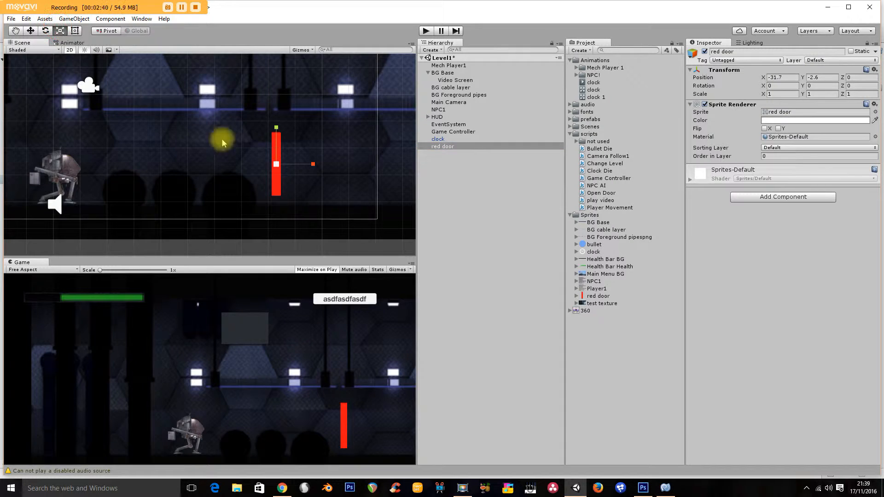
{"action": "left_click_drag", "start_coordinate": [276, 127], "coordinate": [275, 111]}
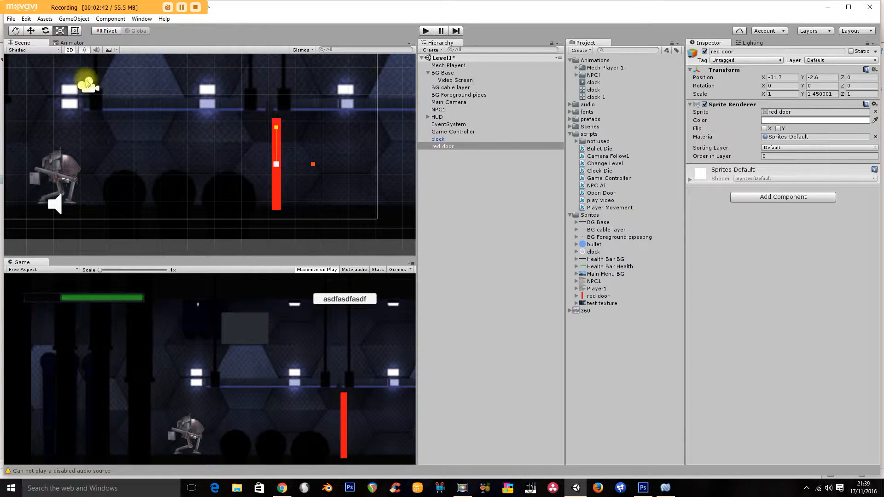
{"action": "left_click", "coordinate": [30, 31]}
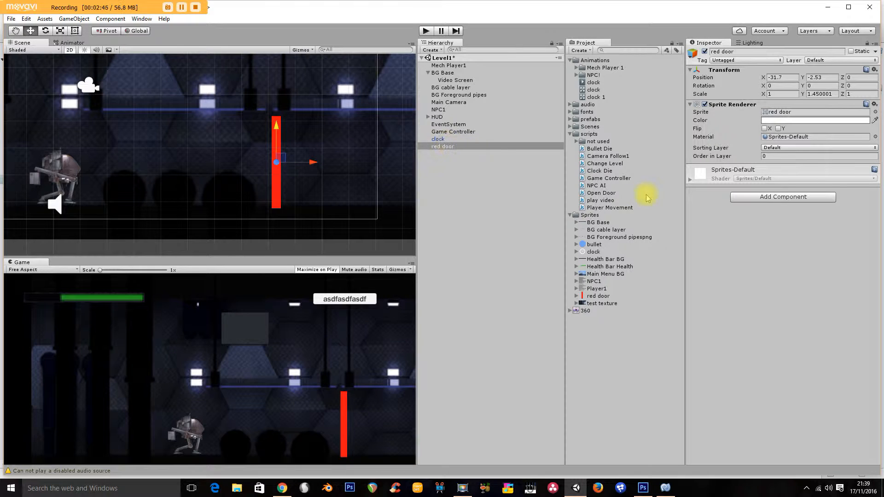
Add a Box Collider 2D to the red door and briefly hide its sprite to check the collider outline.
{"action": "left_click", "coordinate": [773, 197]}
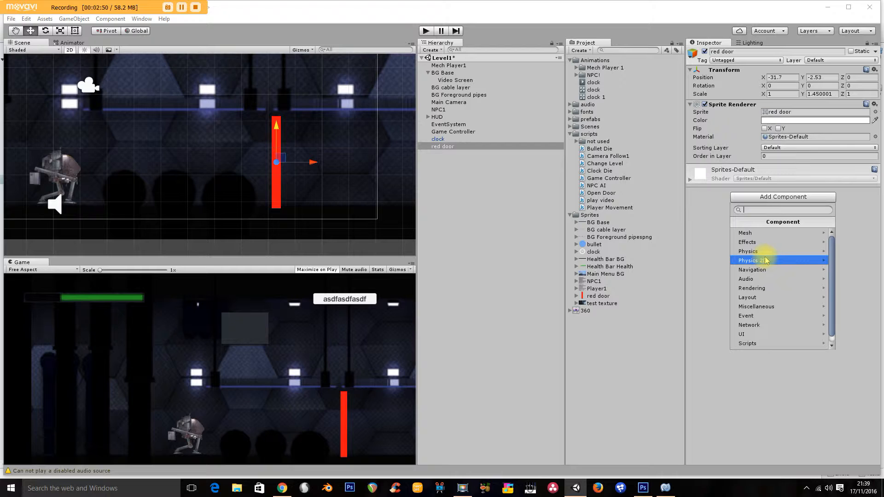
{"action": "left_click", "coordinate": [751, 260]}
{"action": "left_click", "coordinate": [758, 241]}
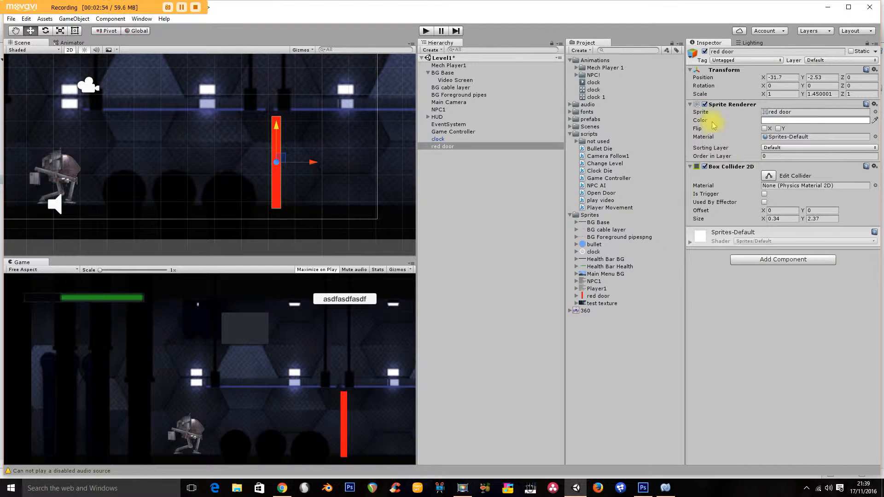
{"action": "left_click", "coordinate": [704, 104]}
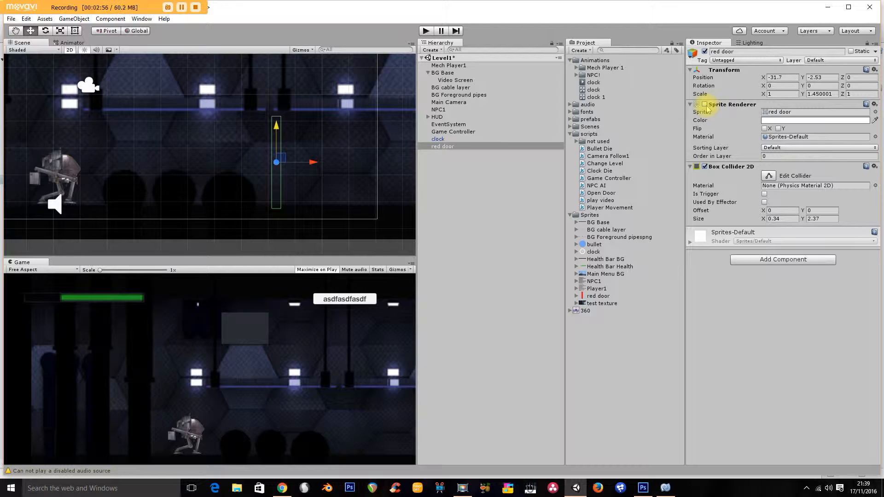
{"action": "left_click", "coordinate": [705, 105]}
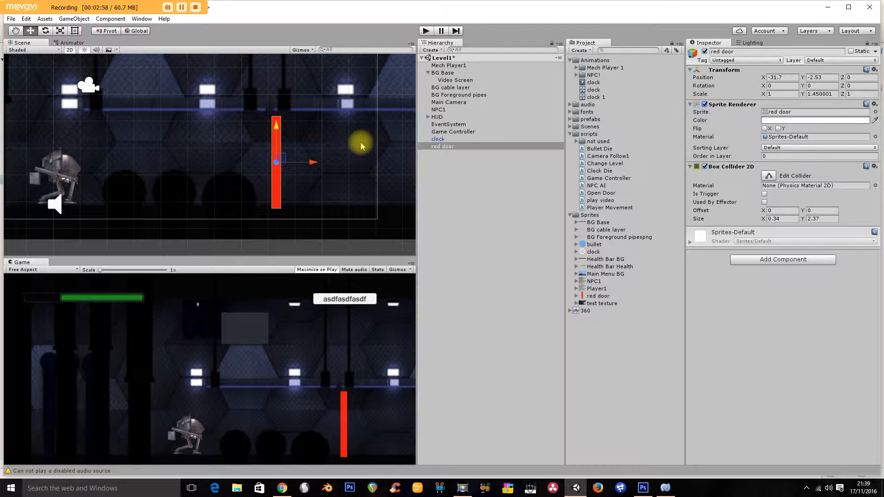
Play-test the level by walking the player into the red door, and stop the game.
{"action": "left_click", "coordinate": [426, 31]}
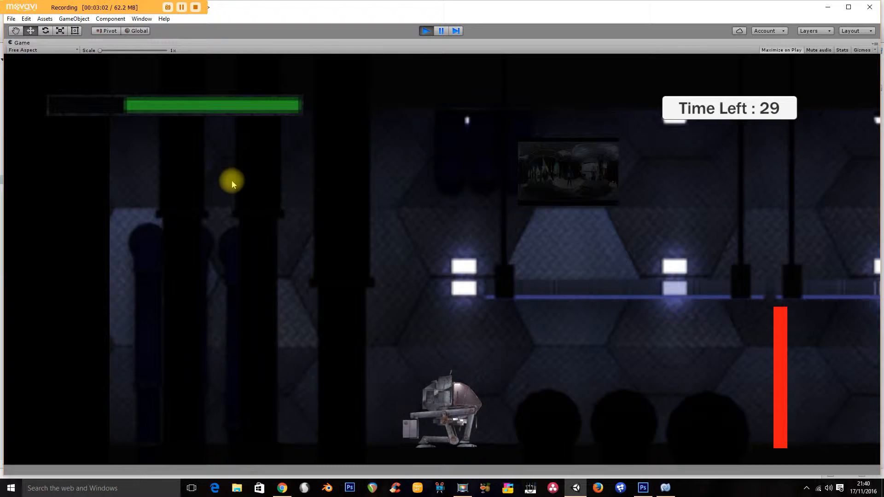
{"action": "key", "text": "Right"}
{"action": "key", "text": "Right"}
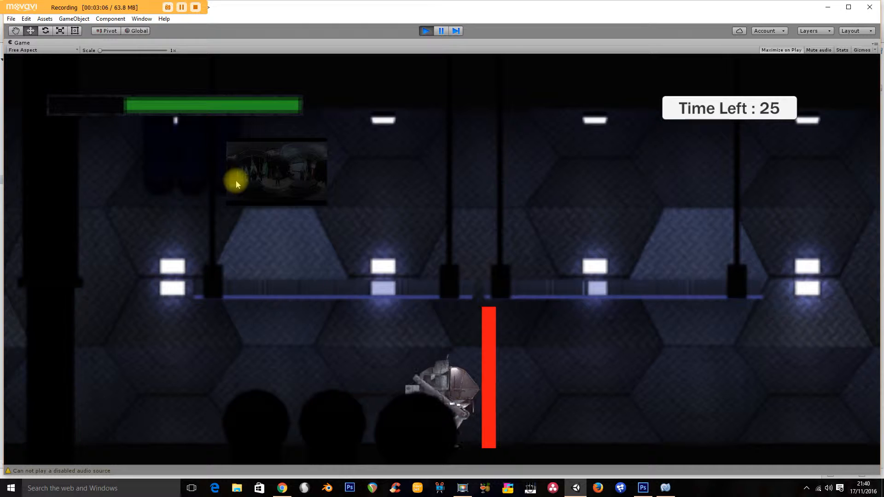
{"action": "left_click", "coordinate": [425, 30]}
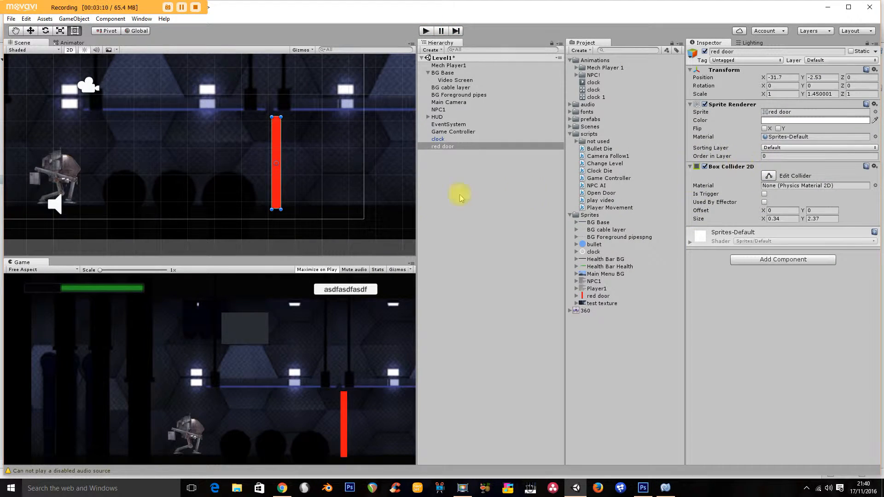
Set the red door's Order in Layer to 1 and compare it with the BG Base object's layer order.
{"action": "left_click_drag", "start_coordinate": [746, 157], "coordinate": [747, 158]}
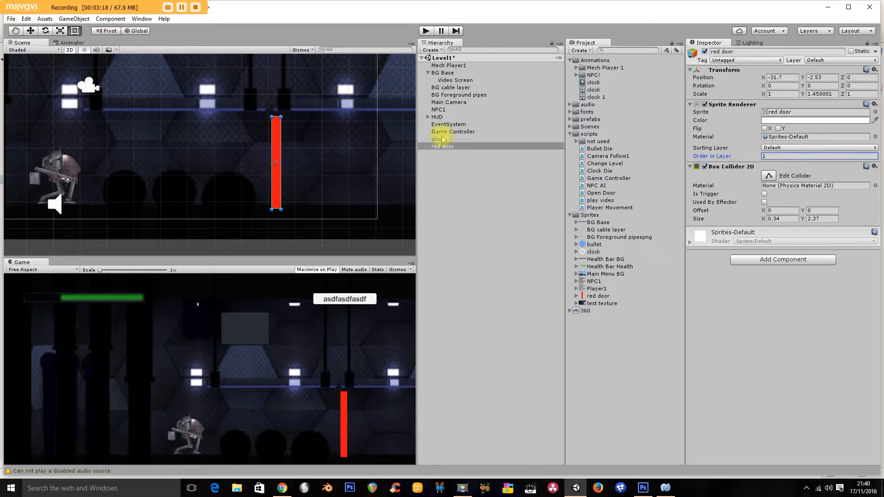
{"action": "left_click", "coordinate": [442, 73]}
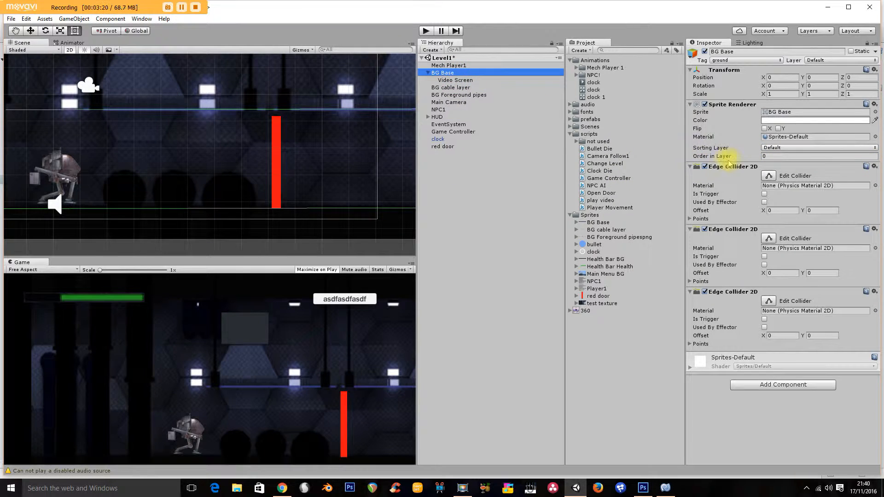
Create a "door closed" animation clip for the red door in the Animations folder and key its position at frame 0, X about -31.73.
{"action": "left_click", "coordinate": [441, 145]}
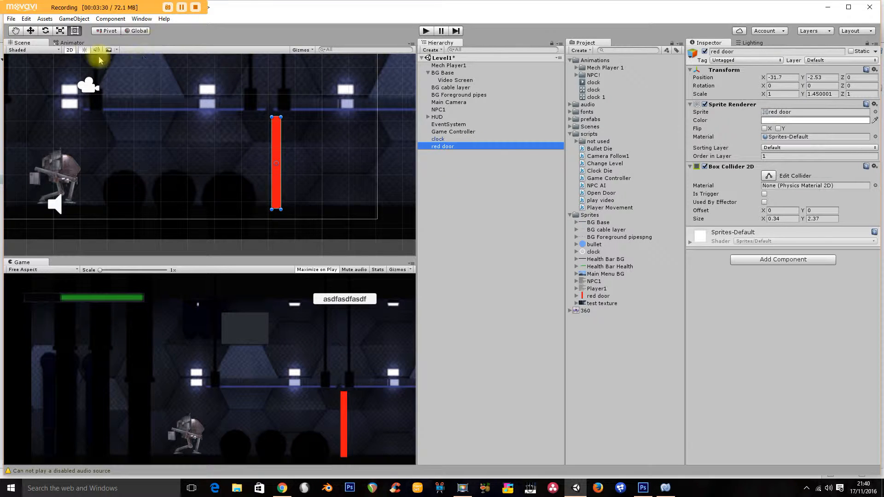
{"action": "left_click", "coordinate": [141, 19]}
{"action": "left_click", "coordinate": [157, 127]}
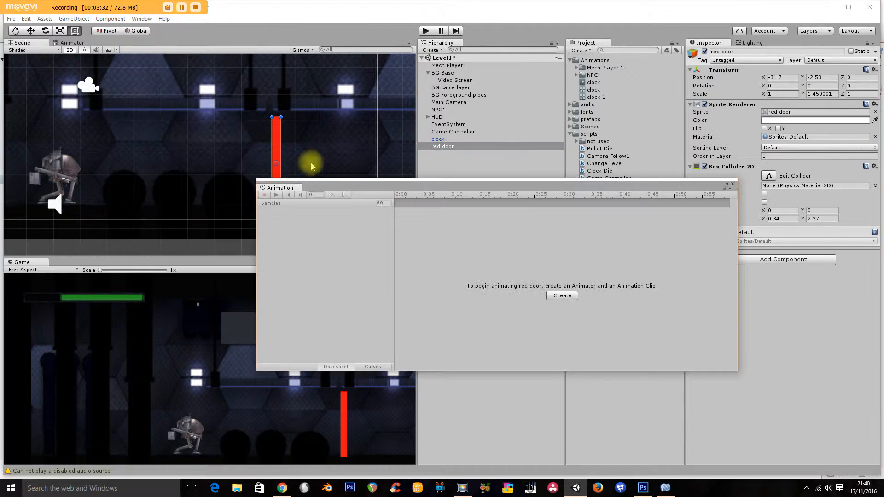
{"action": "left_click", "coordinate": [562, 296]}
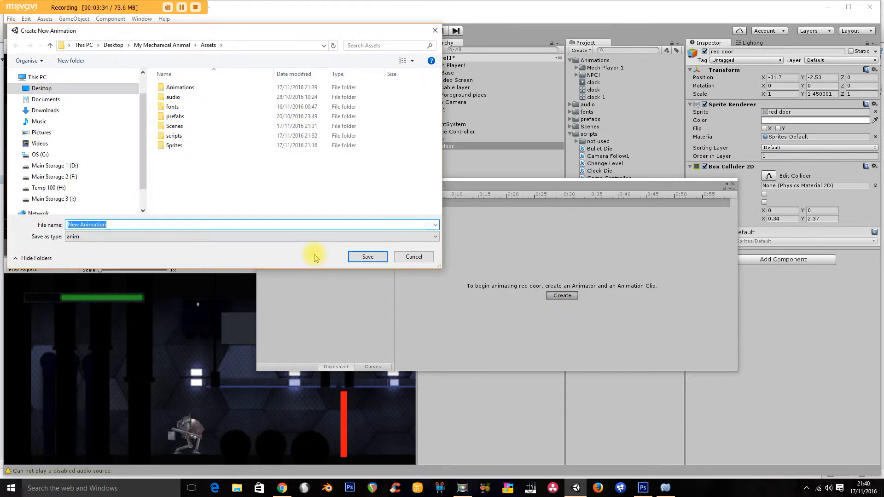
{"action": "left_click", "coordinate": [176, 90]}
{"action": "double_click", "coordinate": [176, 89]}
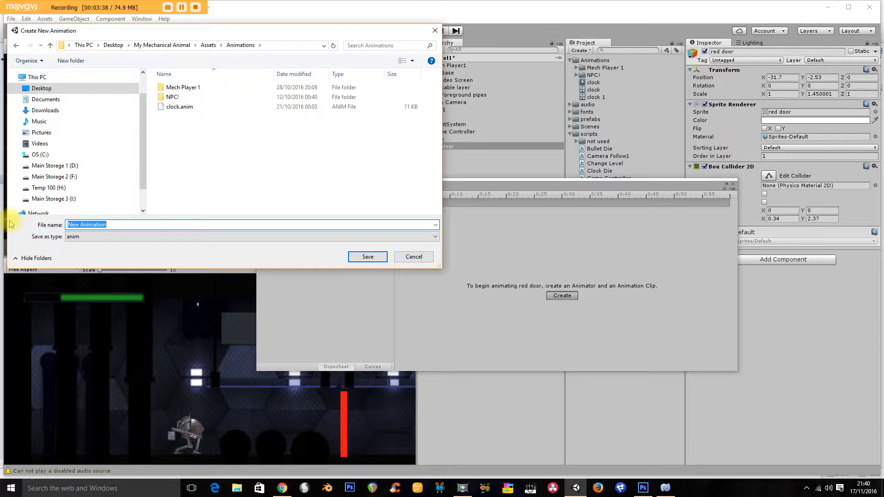
{"action": "type", "text": "door closed"}
{"action": "key", "text": "Return"}
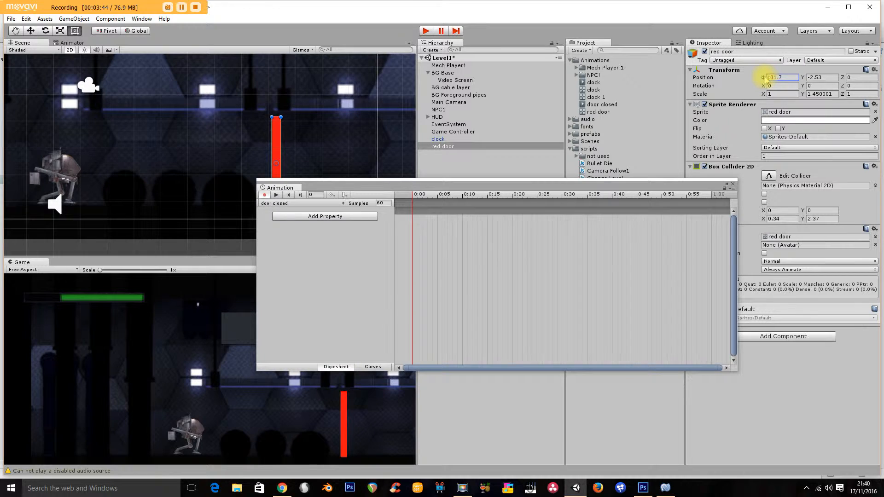
{"action": "left_click_drag", "start_coordinate": [765, 78], "coordinate": [764, 78]}
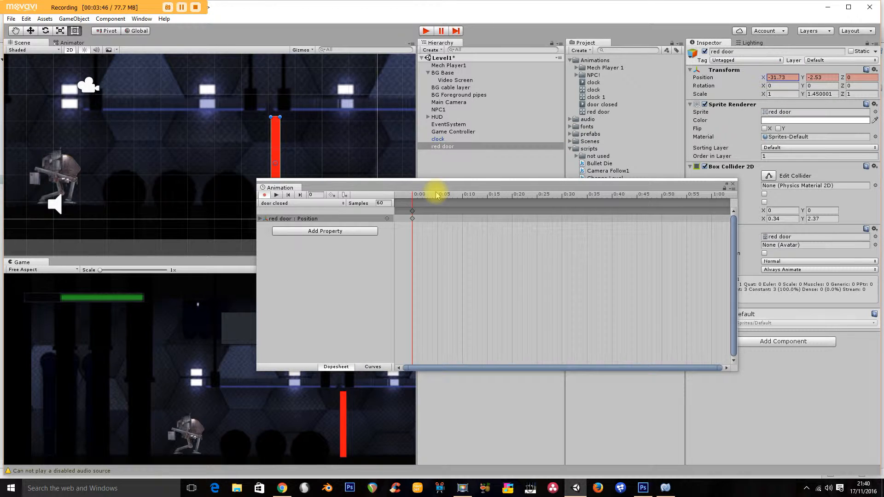
{"action": "left_click", "coordinate": [276, 195]}
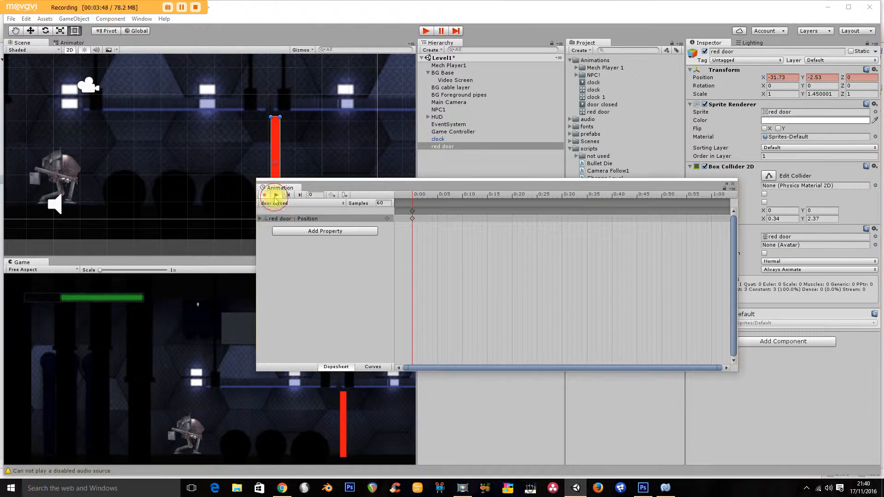
Create a second animation clip for the red door, saved as "door open" in the Animations folder.
{"action": "left_click", "coordinate": [318, 204]}
{"action": "left_click", "coordinate": [310, 227]}
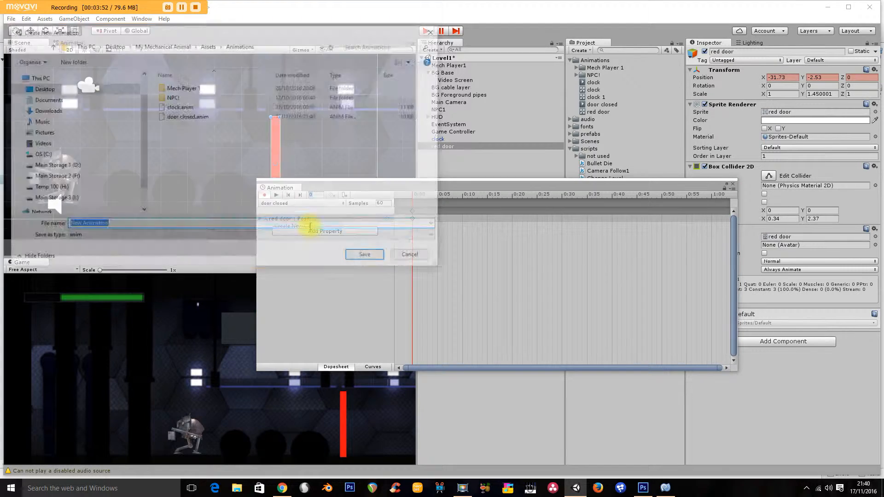
{"action": "left_click", "coordinate": [188, 117]}
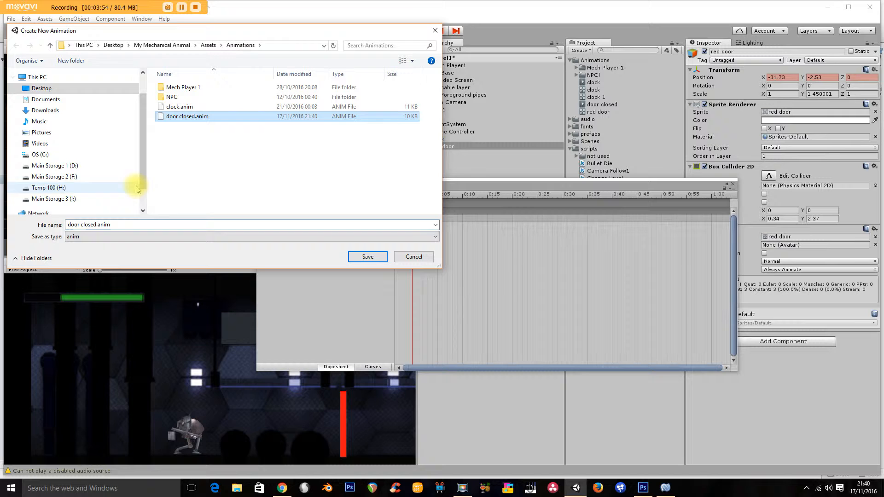
{"action": "left_click", "coordinate": [97, 225]}
{"action": "key", "text": "BackSpace"}
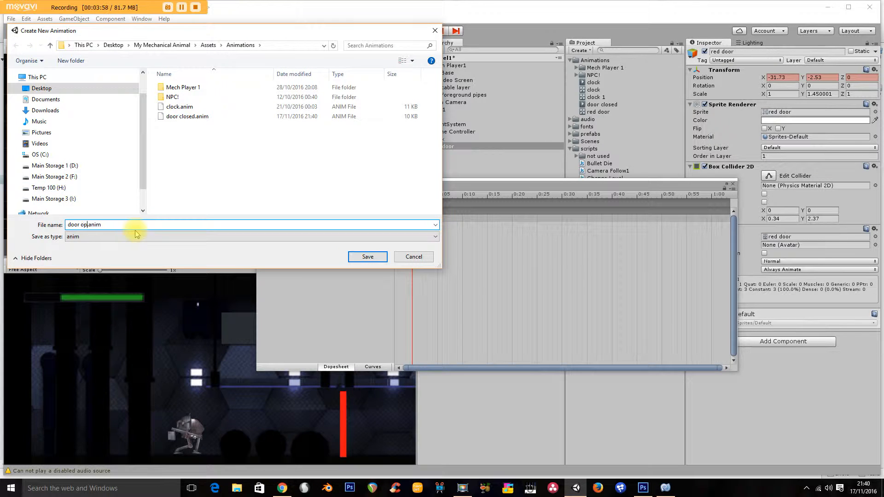
{"action": "key", "text": "Return"}
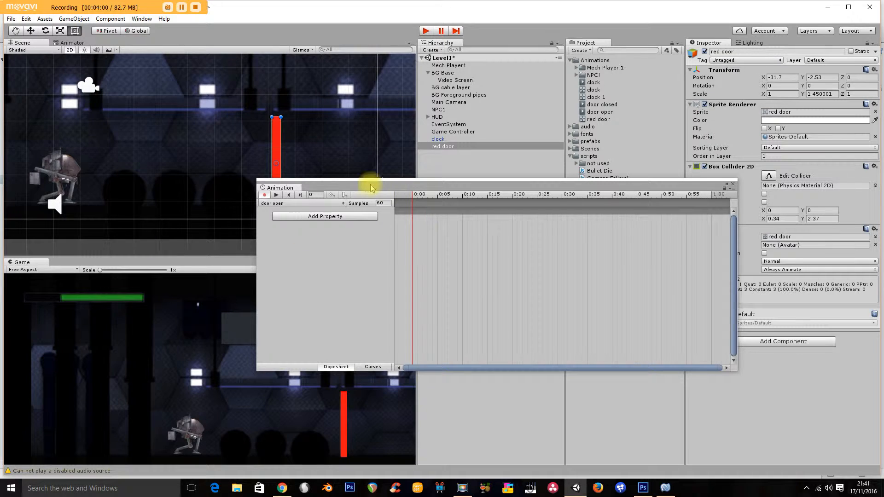
Key the red door's position at frame 0 of the door open clip with X at -31.7.
{"action": "left_click", "coordinate": [778, 78]}
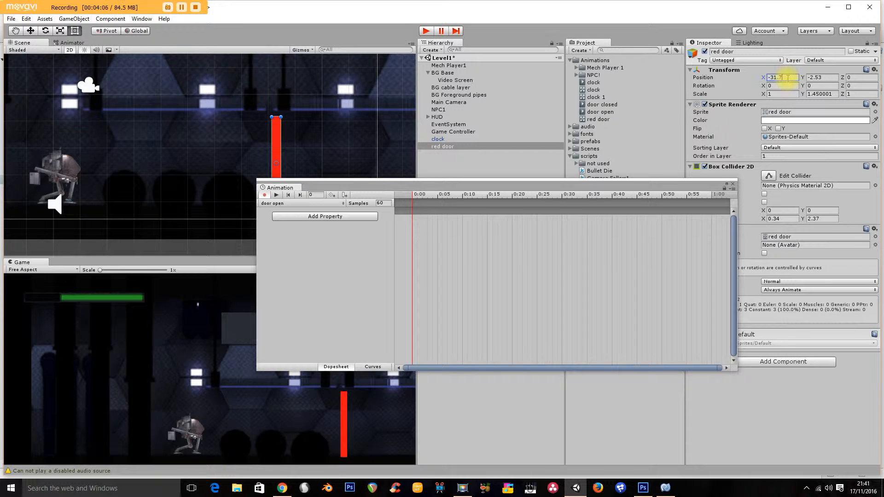
{"action": "key", "text": "BackSpace"}
{"action": "type", "text": "7"}
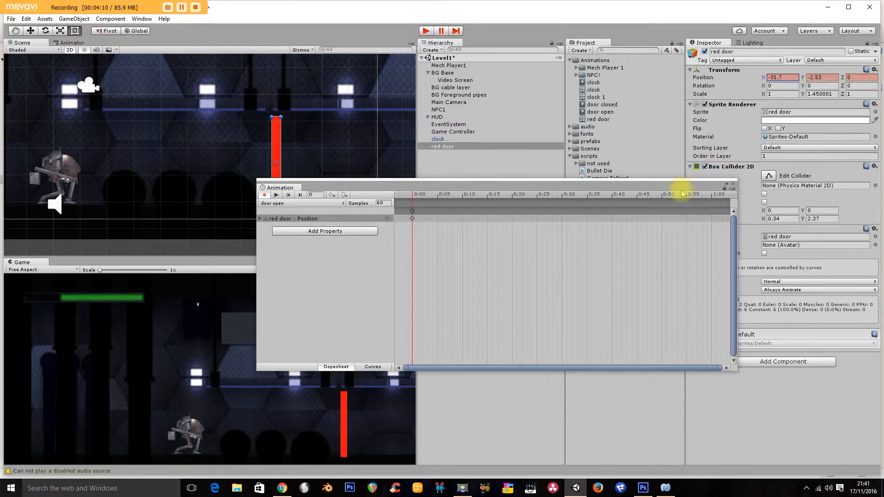
At frame 40 of the door open clip, key the red door lowered into the floor at about Y -6.04.
{"action": "left_click", "coordinate": [612, 192]}
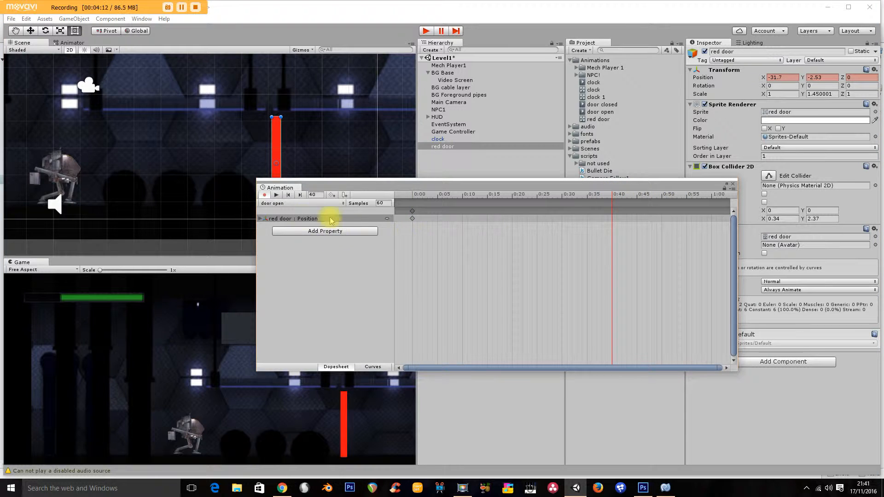
{"action": "left_click_drag", "start_coordinate": [317, 184], "coordinate": [417, 185]}
{"action": "left_click", "coordinate": [37, 30]}
{"action": "left_click_drag", "start_coordinate": [272, 128], "coordinate": [289, 232]}
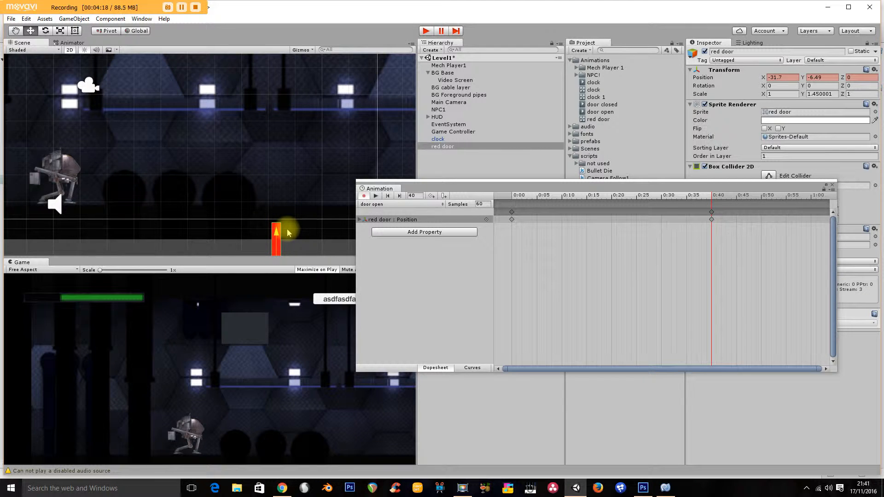
{"action": "left_click_drag", "start_coordinate": [288, 232], "coordinate": [283, 220]}
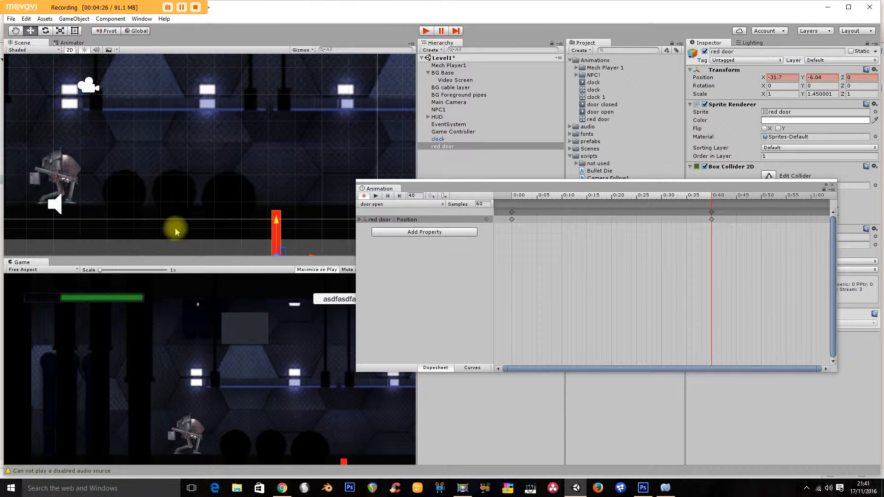
Set the door open clip's samples to 18, preview the animation and close the Animation window.
{"action": "left_click", "coordinate": [482, 203]}
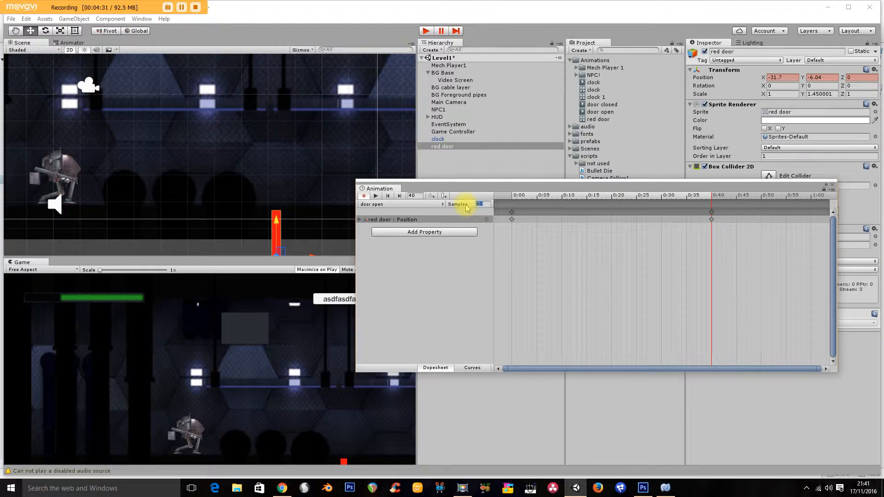
{"action": "type", "text": "18"}
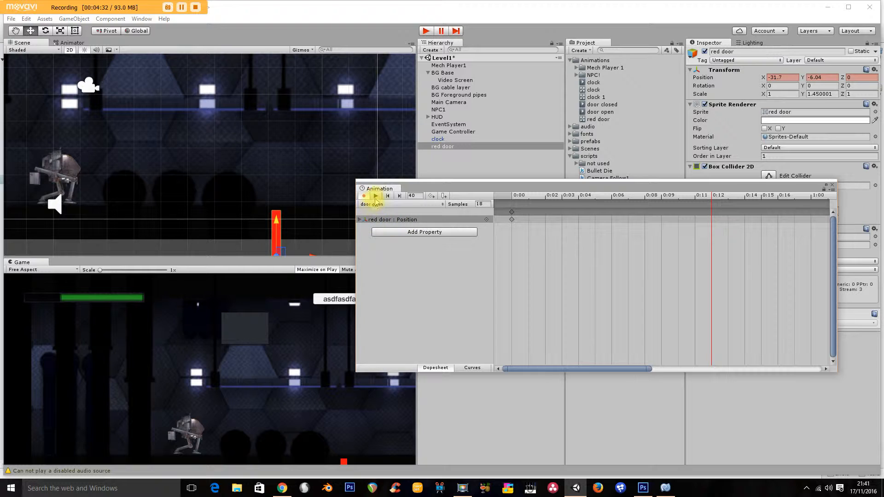
{"action": "left_click", "coordinate": [375, 196]}
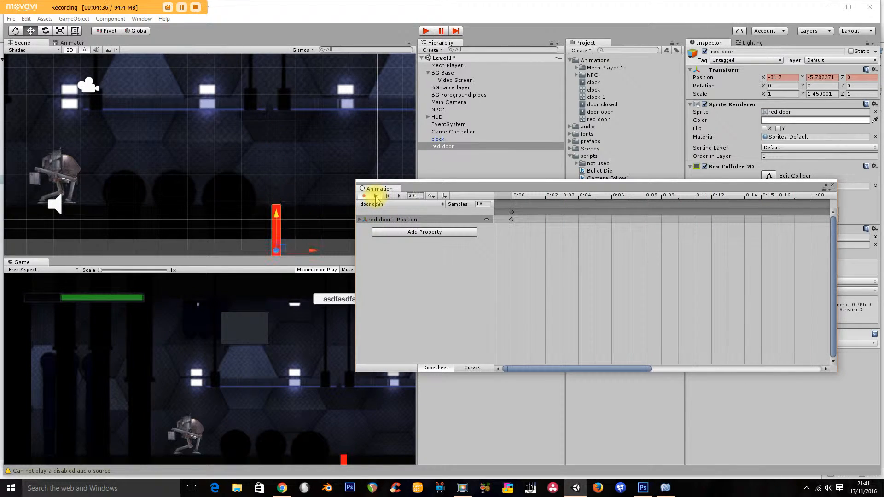
{"action": "left_click", "coordinate": [833, 185]}
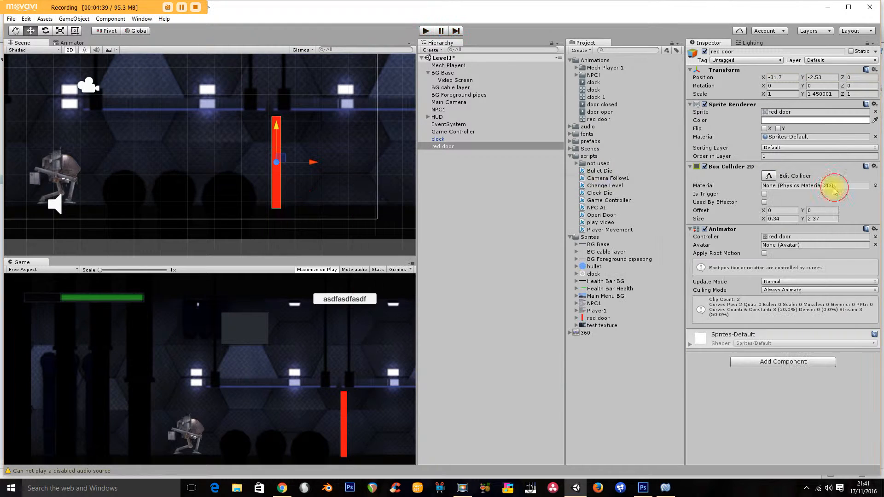
In the red door animator controller, arrange the door closed state above the door open state, clear of Any State and Entry.
{"action": "left_click", "coordinate": [582, 119]}
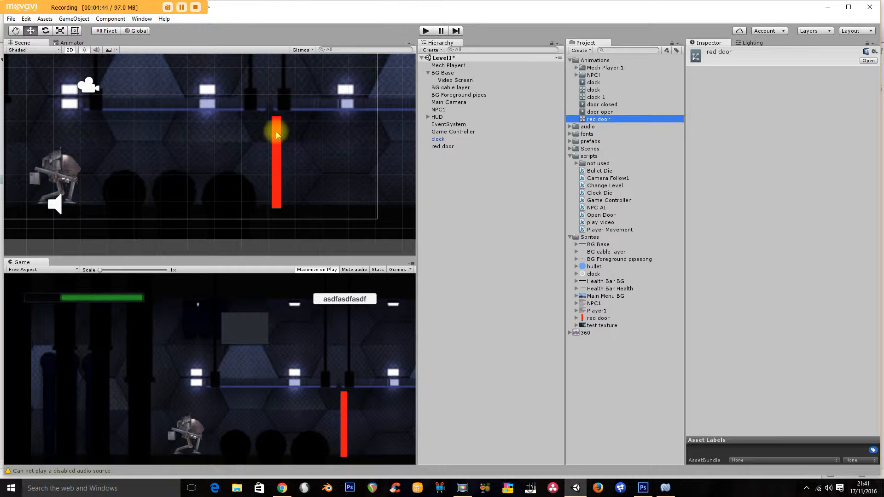
{"action": "left_click", "coordinate": [72, 43]}
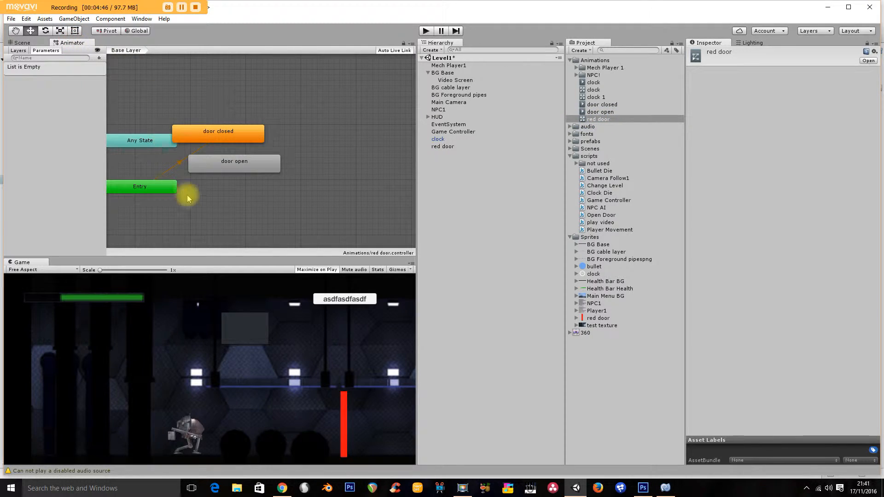
{"action": "left_click_drag", "start_coordinate": [223, 159], "coordinate": [253, 185]}
{"action": "left_click_drag", "start_coordinate": [233, 136], "coordinate": [278, 136]}
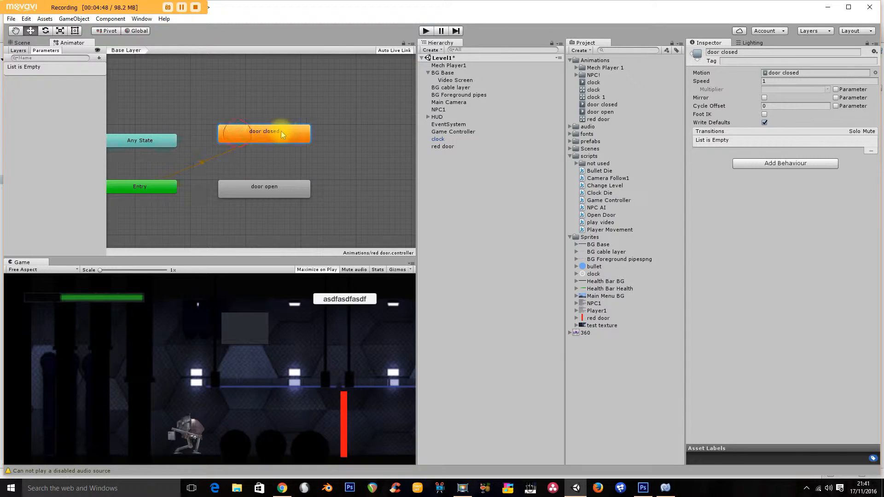
{"action": "left_click", "coordinate": [598, 119]}
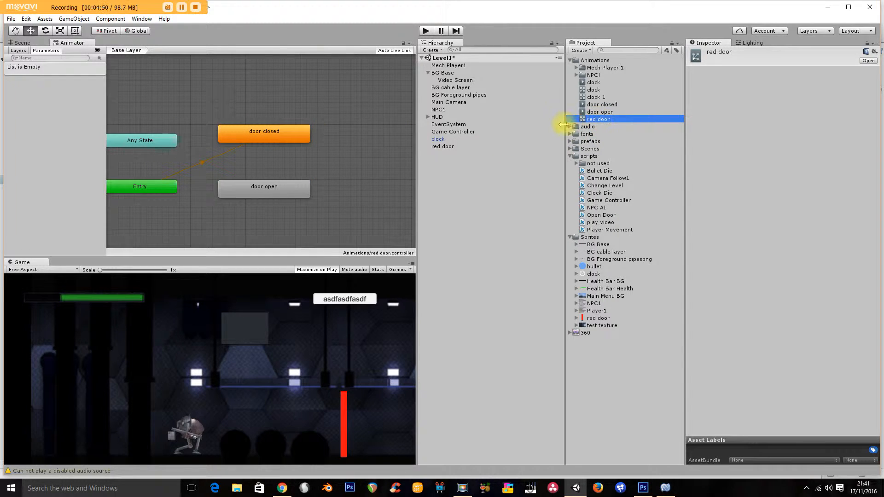
{"action": "left_click", "coordinate": [21, 42]}
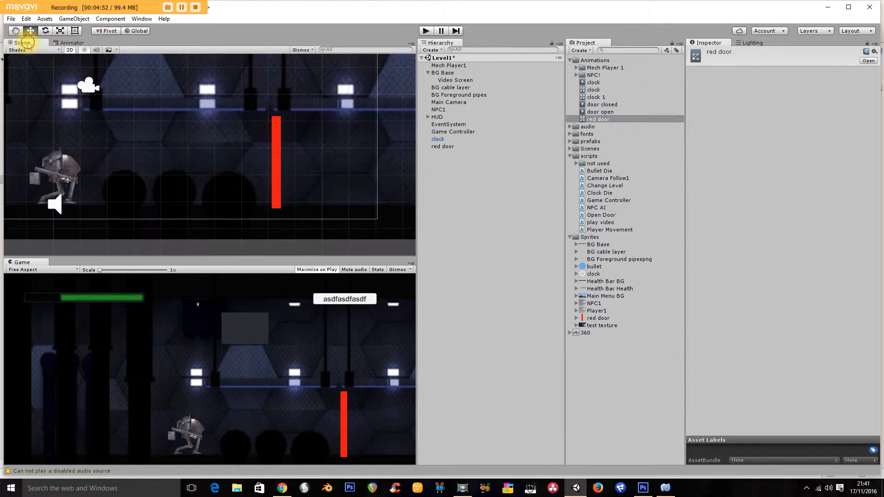
Turn off Loop Time for both the door closed and door open animation clips.
{"action": "left_click", "coordinate": [607, 113]}
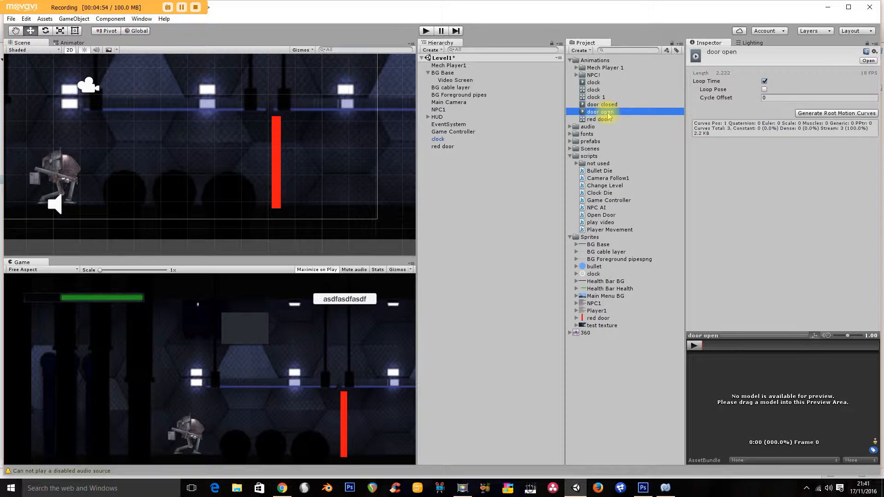
{"action": "left_click", "coordinate": [602, 104]}
{"action": "left_click", "coordinate": [601, 111]}
{"action": "left_click", "coordinate": [602, 105]}
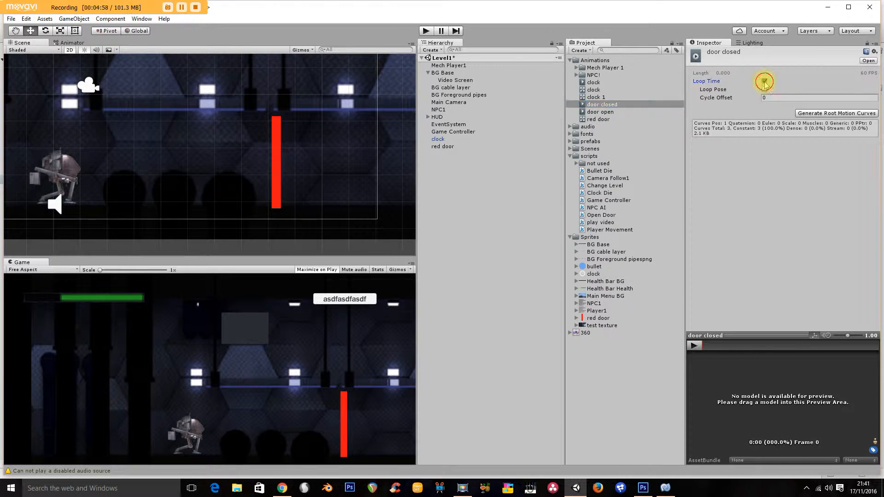
{"action": "left_click", "coordinate": [616, 111]}
{"action": "left_click", "coordinate": [764, 81]}
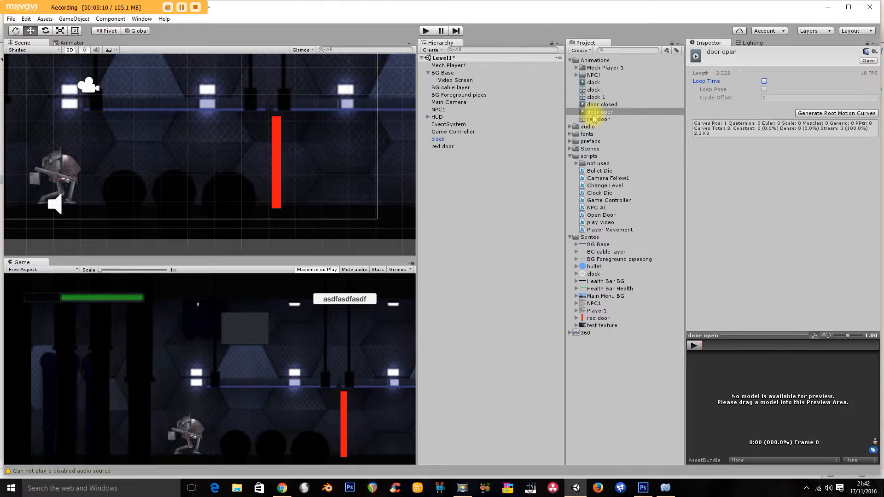
{"action": "left_click", "coordinate": [607, 104]}
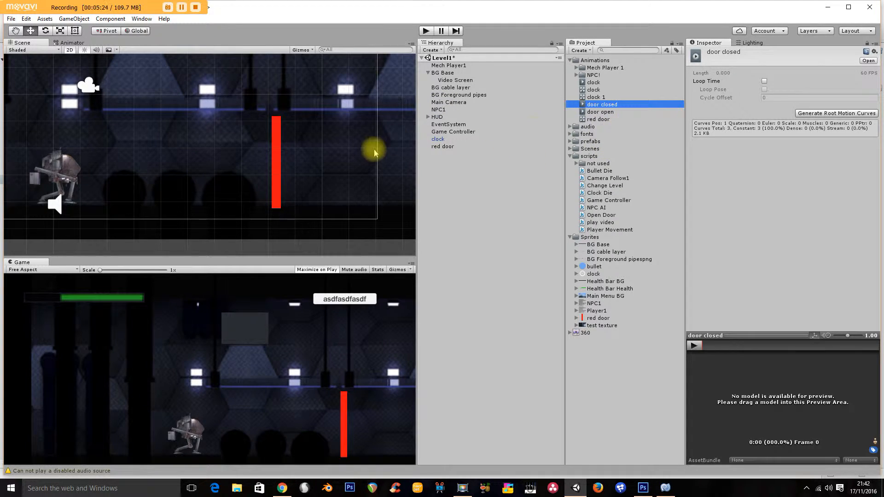
Add an Int parameter named "Open" to the red door's animator controller.
{"action": "left_click", "coordinate": [437, 146]}
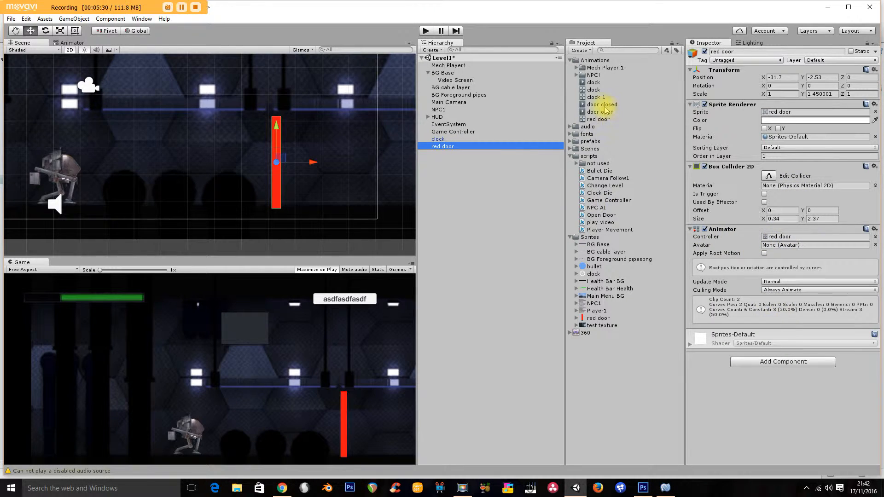
{"action": "left_click", "coordinate": [70, 42]}
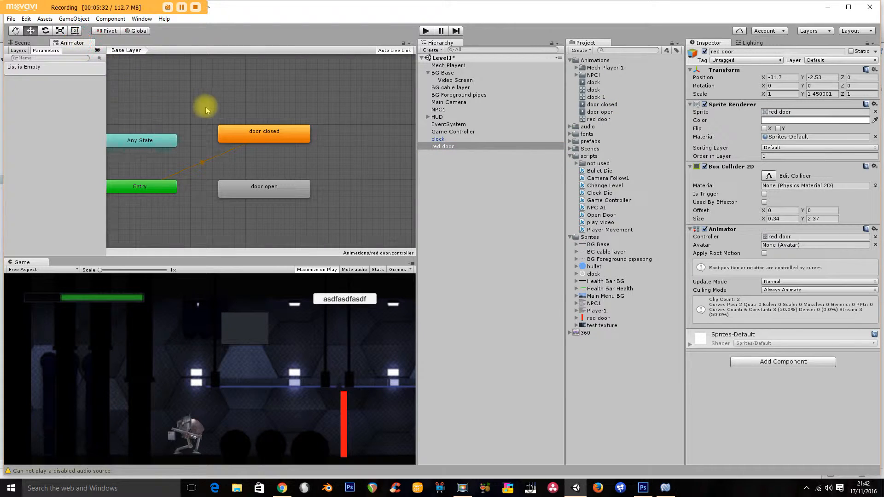
{"action": "left_click", "coordinate": [99, 58]}
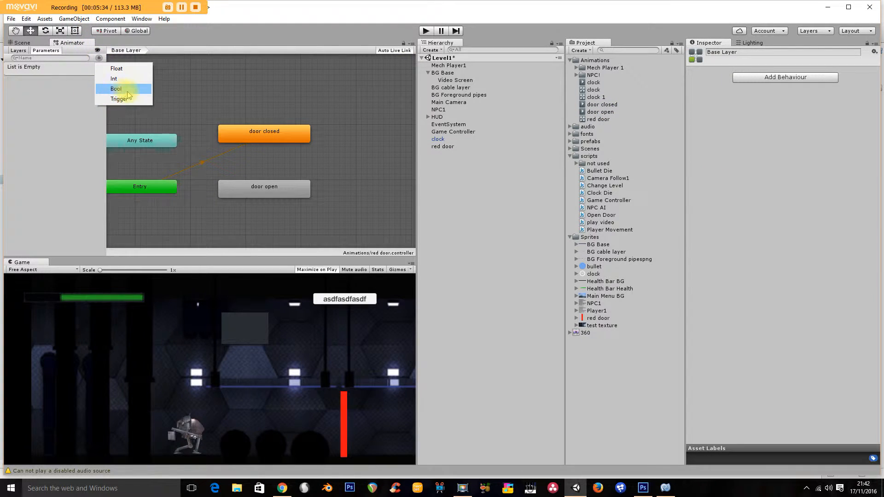
{"action": "left_click", "coordinate": [128, 81]}
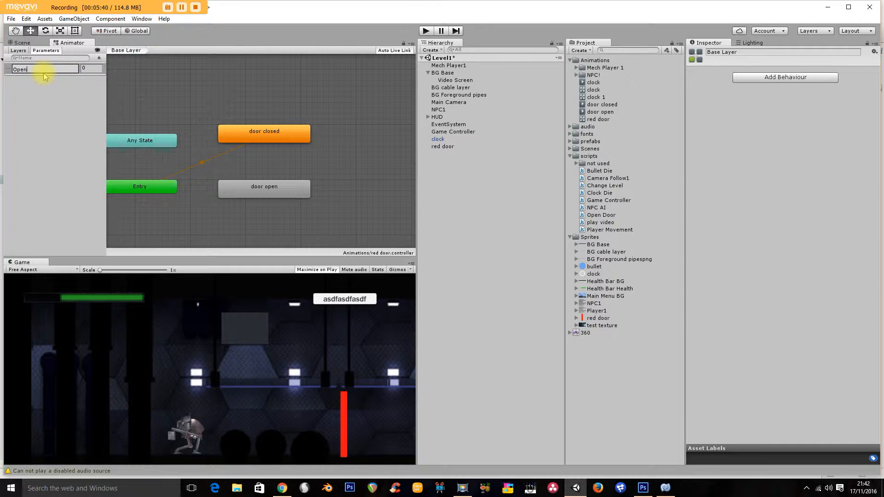
{"action": "type", "text": "Open"}
{"action": "left_click", "coordinate": [254, 187]}
{"action": "right_click", "coordinate": [260, 190]}
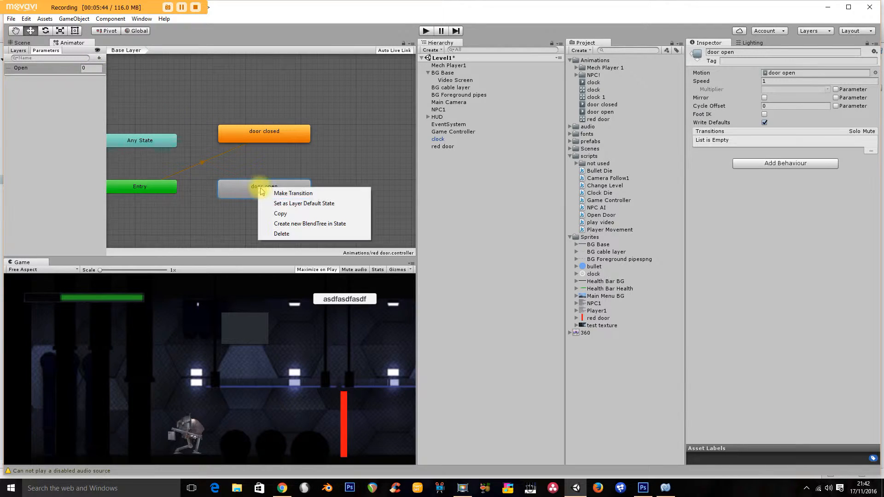
{"action": "left_click", "coordinate": [288, 203]}
{"action": "right_click", "coordinate": [282, 195]}
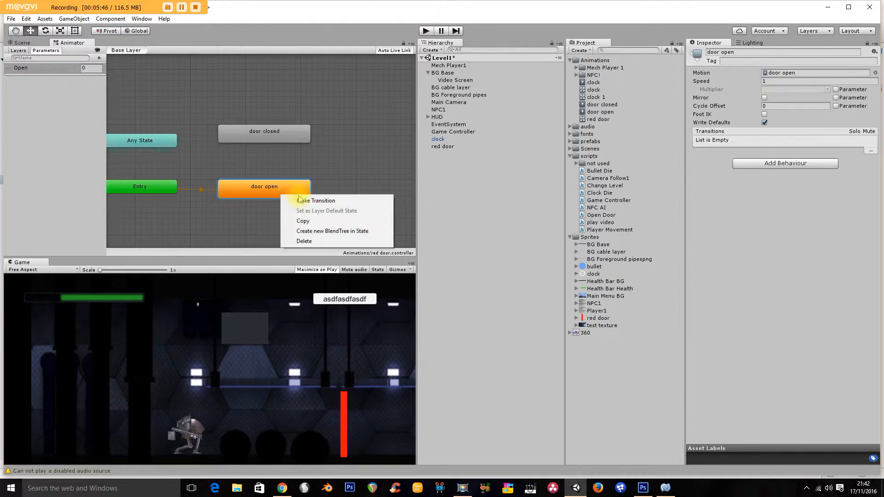
{"action": "left_click", "coordinate": [298, 200]}
{"action": "left_click", "coordinate": [285, 154]}
{"action": "left_click_drag", "start_coordinate": [281, 134], "coordinate": [275, 134]}
{"action": "right_click", "coordinate": [276, 133]}
{"action": "left_click", "coordinate": [297, 147]}
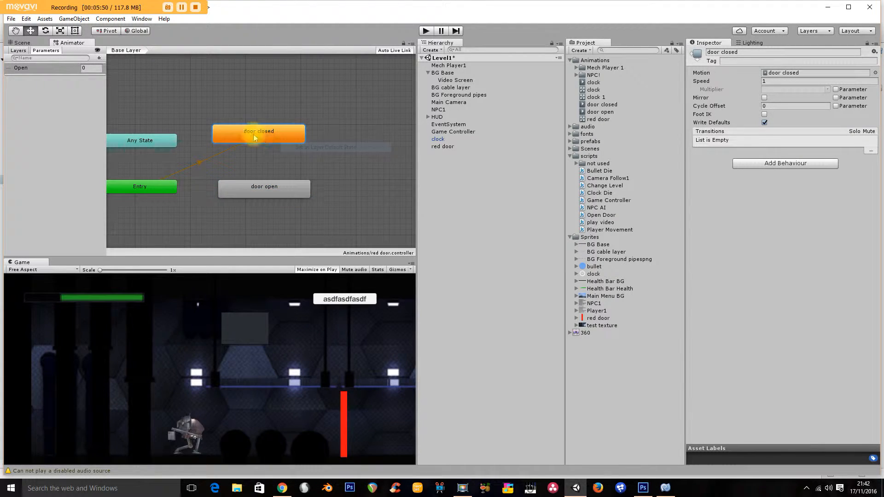
Make a transition from the door closed state to the door open state.
{"action": "right_click", "coordinate": [266, 132]}
{"action": "left_click", "coordinate": [282, 137]}
{"action": "left_click", "coordinate": [261, 187]}
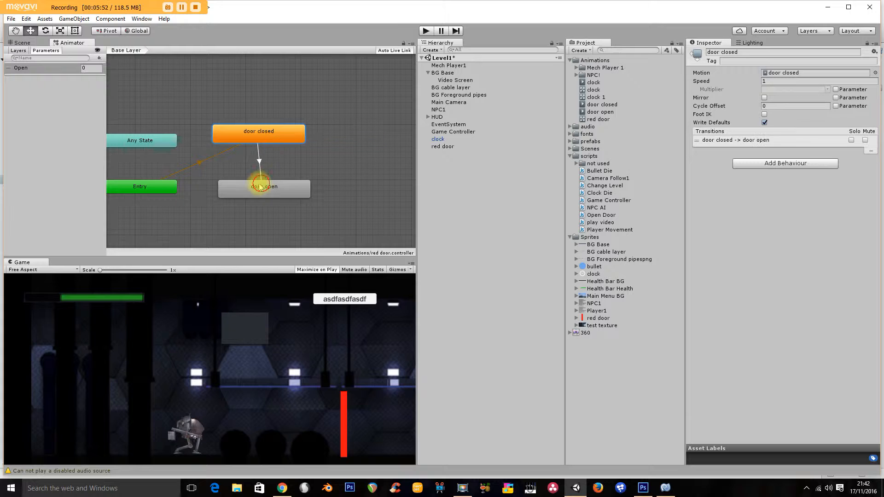
Add a condition to the door closed to door open transition that requires Open Equals 1.
{"action": "left_click", "coordinate": [259, 159]}
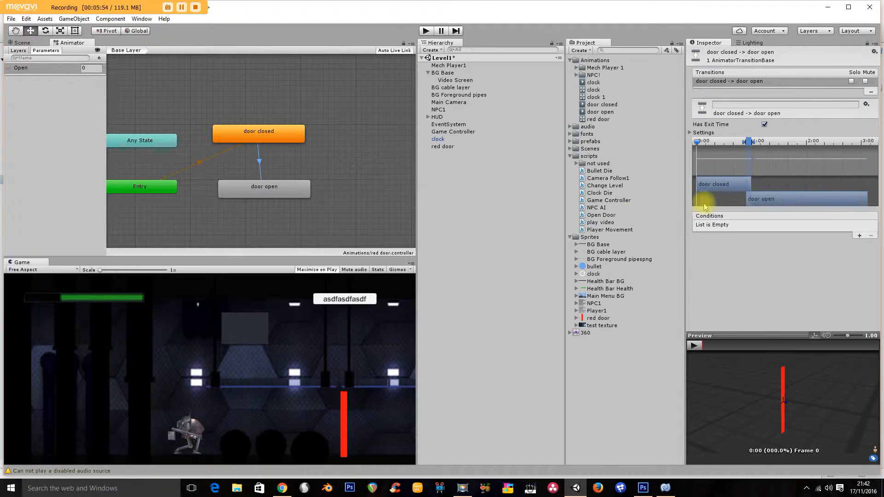
{"action": "left_click", "coordinate": [859, 235]}
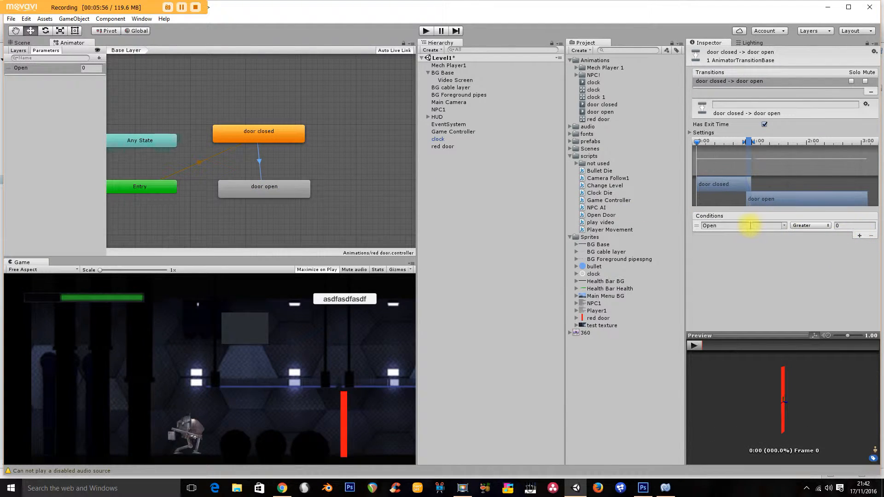
{"action": "left_click", "coordinate": [823, 227]}
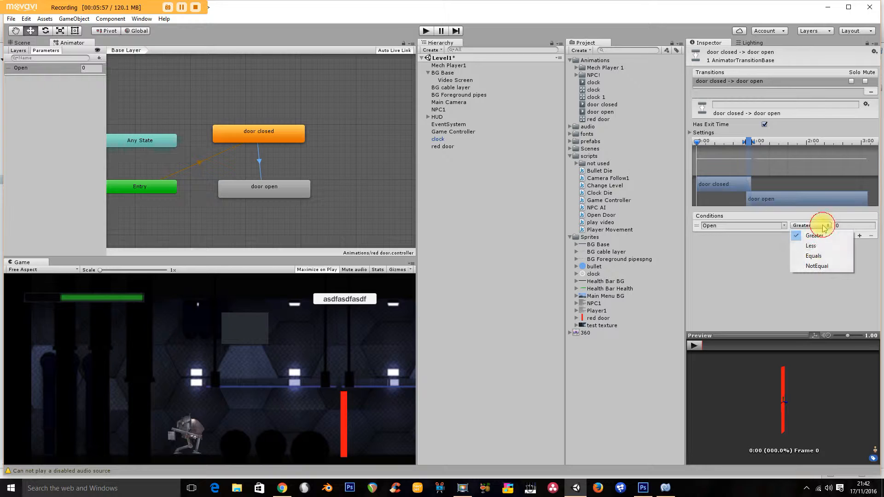
{"action": "left_click", "coordinate": [817, 257]}
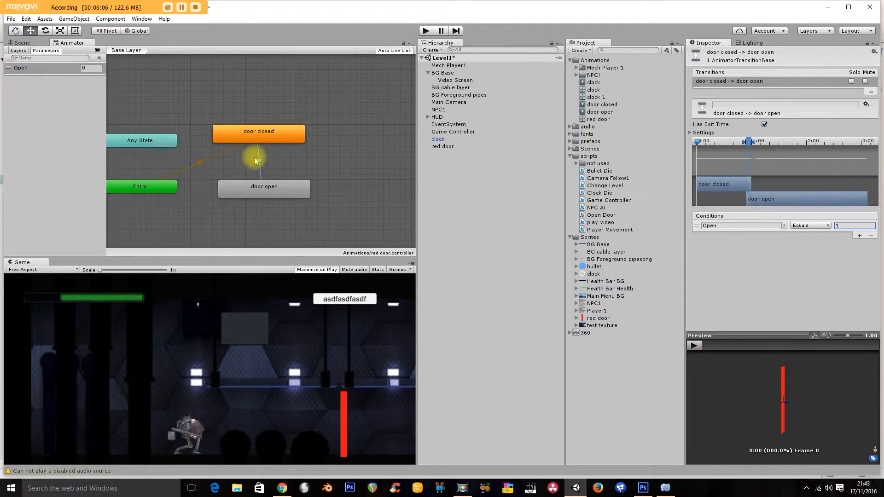
{"action": "left_click", "coordinate": [252, 195]}
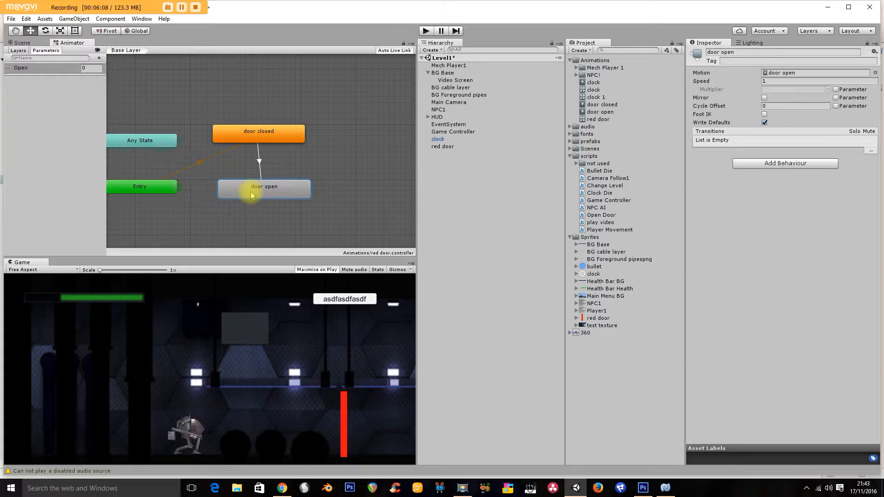
{"action": "left_click", "coordinate": [268, 140]}
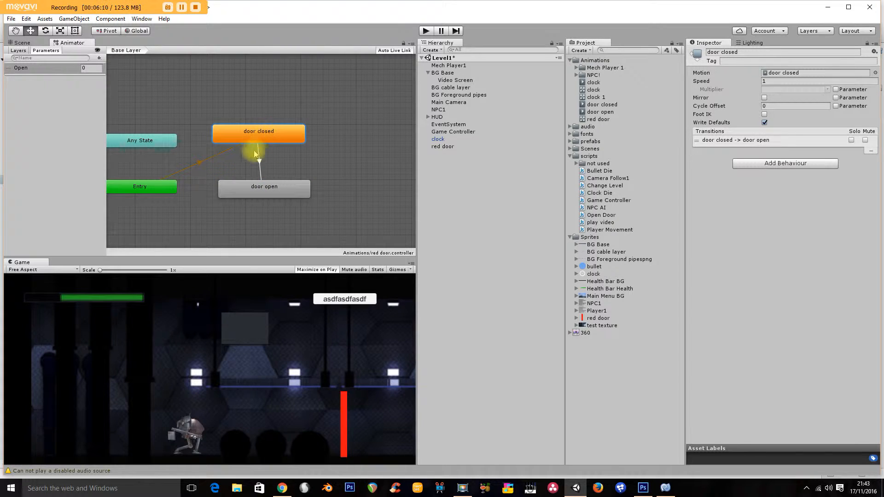
{"action": "left_click", "coordinate": [259, 156]}
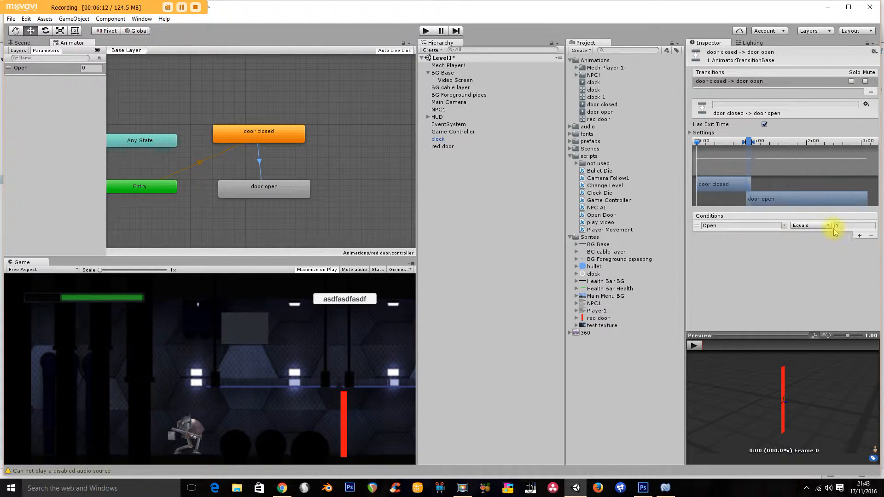
{"action": "left_click", "coordinate": [264, 191]}
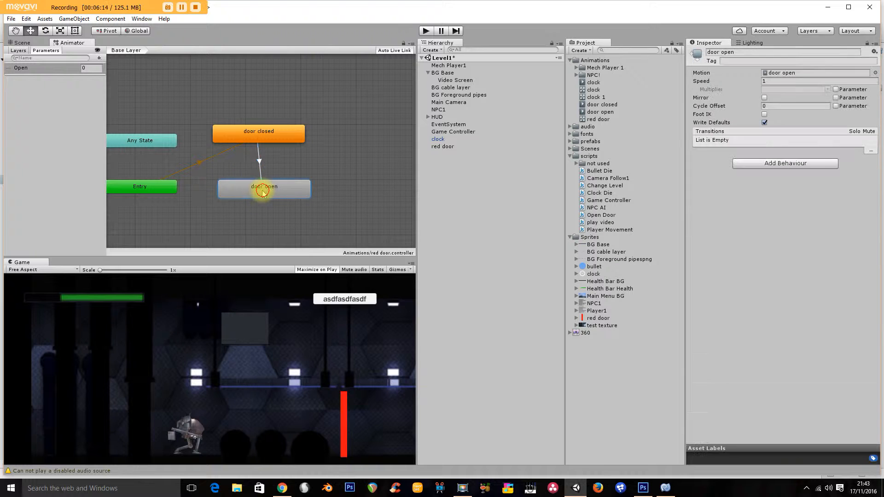
Add another red door sprite to the level's hierarchy and rename it "red door trigger".
{"action": "left_click", "coordinate": [28, 43]}
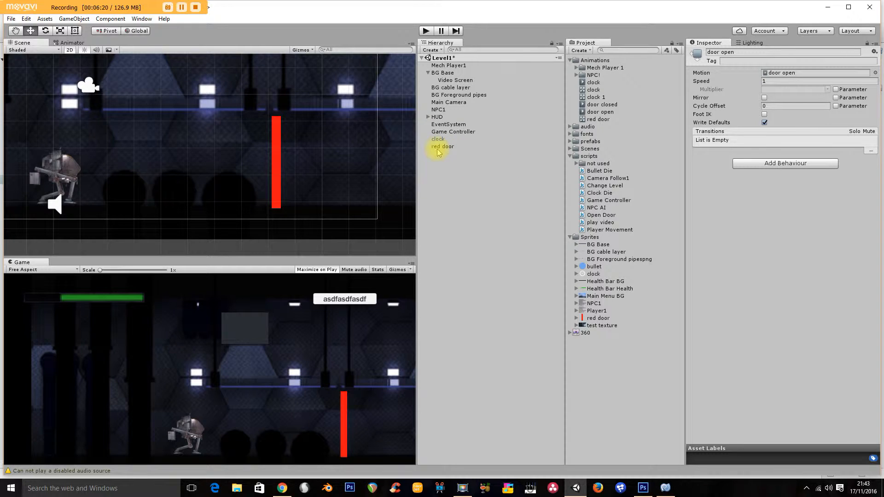
{"action": "left_click", "coordinate": [467, 177]}
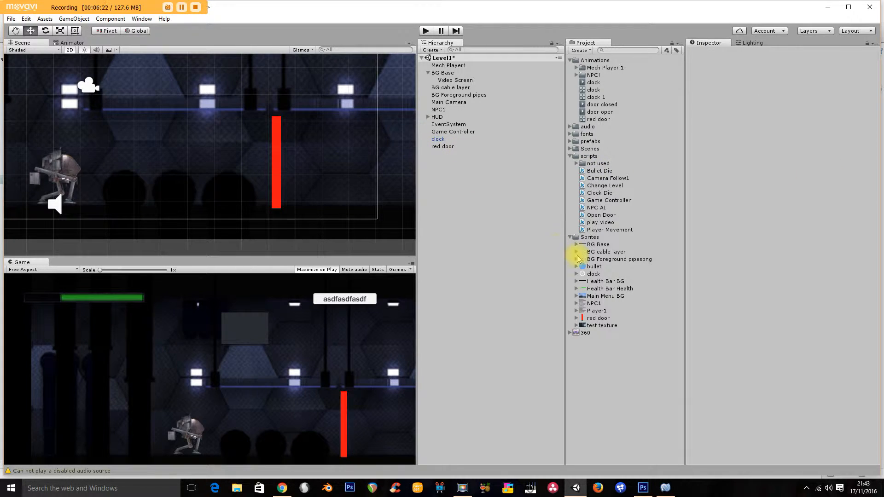
{"action": "left_click", "coordinate": [599, 318]}
{"action": "left_click_drag", "start_coordinate": [604, 322], "coordinate": [443, 194]}
{"action": "left_click", "coordinate": [457, 156]}
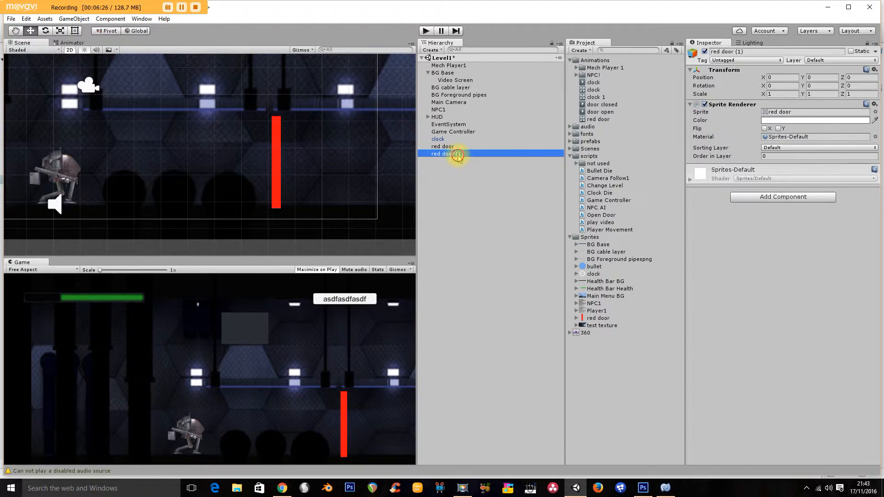
{"action": "left_click", "coordinate": [465, 155]}
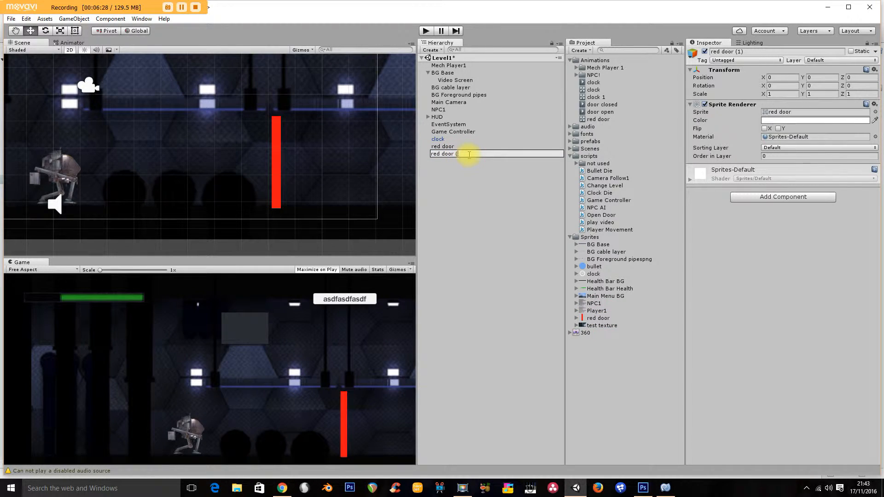
{"action": "type", "text": "red door trigger"}
{"action": "key", "text": "Return"}
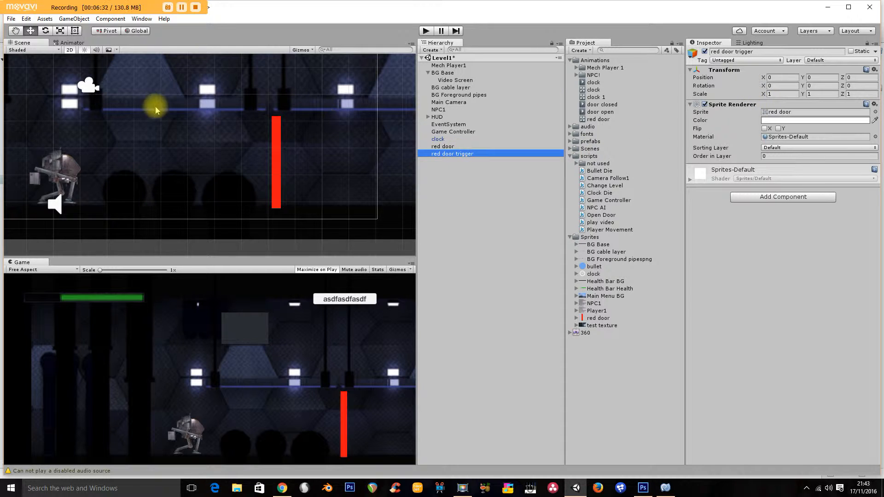
{"action": "scroll", "coordinate": [175, 130], "scroll_direction": "down", "scroll_amount": 6}
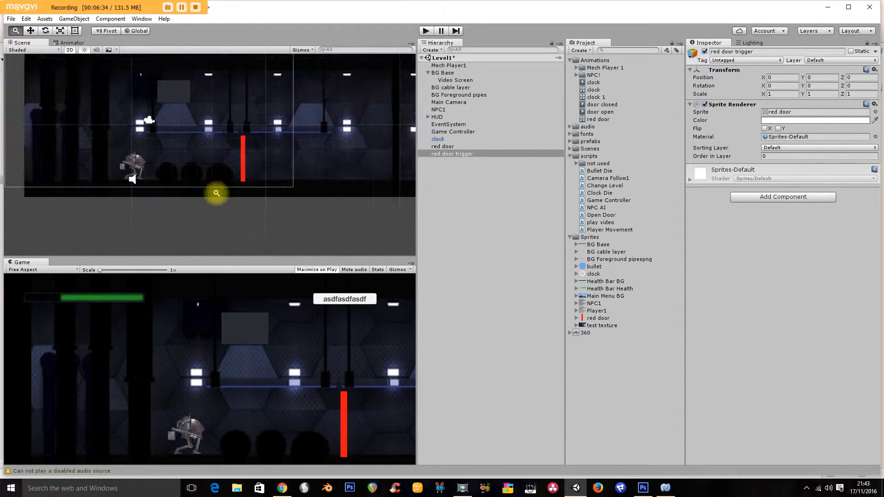
Move the red door trigger from the world origin to the floor just beside the red door, about X -32.25, Y -3.67.
{"action": "right_click_drag", "start_coordinate": [289, 398], "coordinate": [335, 125], "text": "alt"}
{"action": "left_click", "coordinate": [32, 28]}
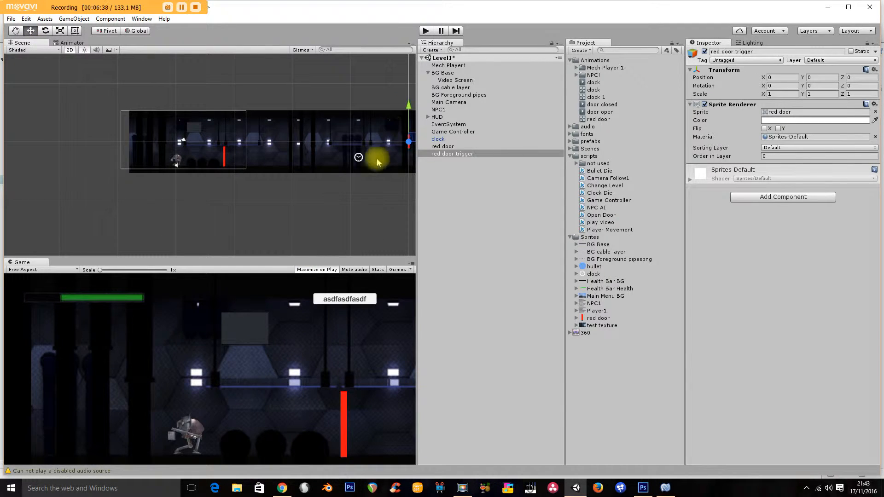
{"action": "right_click_drag", "start_coordinate": [304, 218], "coordinate": [346, 143], "text": "alt"}
{"action": "right_click_drag", "start_coordinate": [341, 205], "coordinate": [337, 156], "text": "alt"}
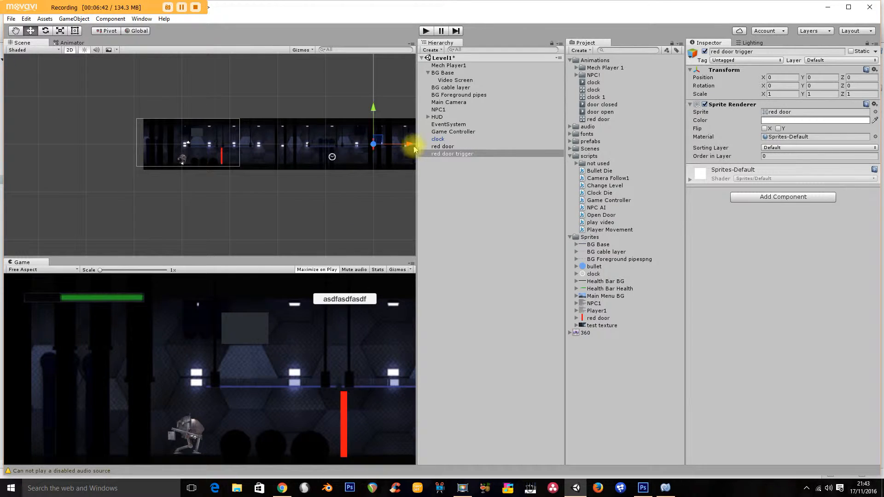
{"action": "left_click_drag", "start_coordinate": [400, 144], "coordinate": [204, 148]}
{"action": "scroll", "coordinate": [269, 167], "scroll_direction": "up", "scroll_amount": 10}
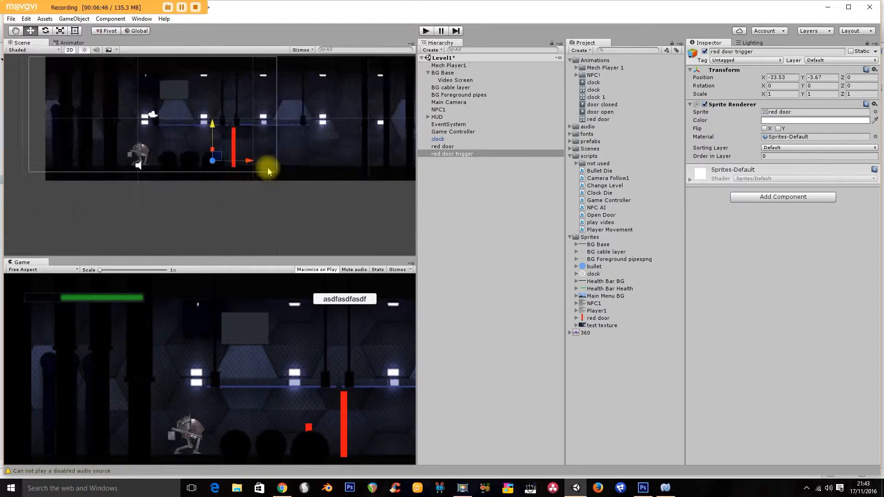
{"action": "left_click_drag", "start_coordinate": [246, 155], "coordinate": [313, 155]}
Squash the trigger to a Y scale of about 0.155 and move it away from the door to about X -34.17, Y -2.92.
{"action": "left_click", "coordinate": [60, 30]}
{"action": "mouse_move", "coordinate": [276, 117]}
{"action": "left_mouse_down"}
{"action": "mouse_move", "coordinate": [275, 153]}
{"action": "mouse_move", "coordinate": [276, 129]}
{"action": "left_mouse_up"}
{"action": "left_click", "coordinate": [31, 30]}
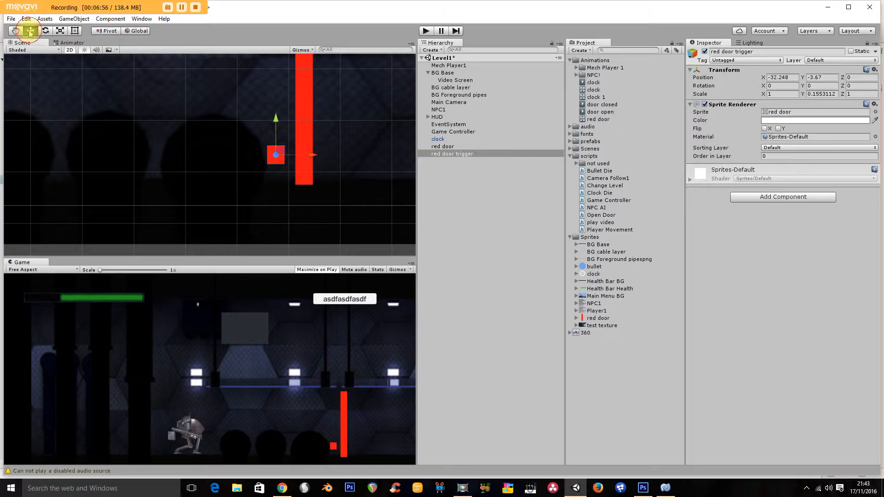
{"action": "scroll", "coordinate": [234, 119], "scroll_direction": "down", "scroll_amount": 5}
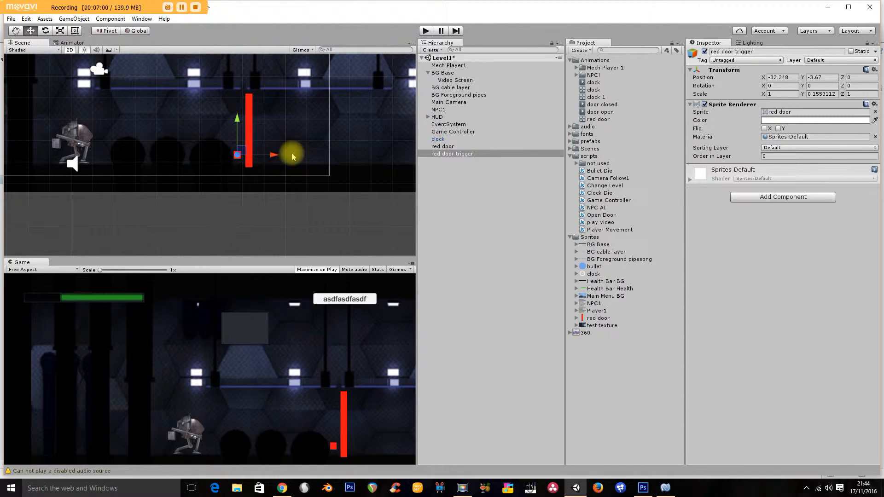
{"action": "left_click_drag", "start_coordinate": [239, 124], "coordinate": [237, 109]}
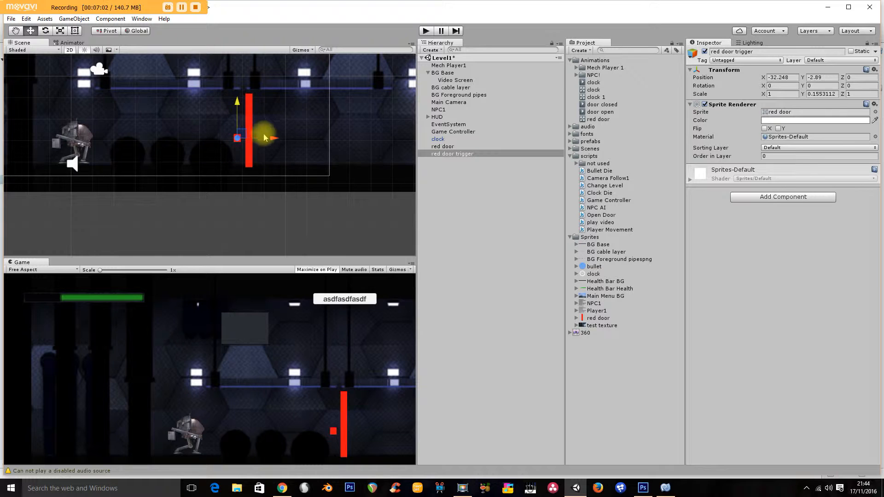
{"action": "left_click_drag", "start_coordinate": [265, 138], "coordinate": [231, 133]}
{"action": "left_click_drag", "start_coordinate": [194, 105], "coordinate": [193, 100]}
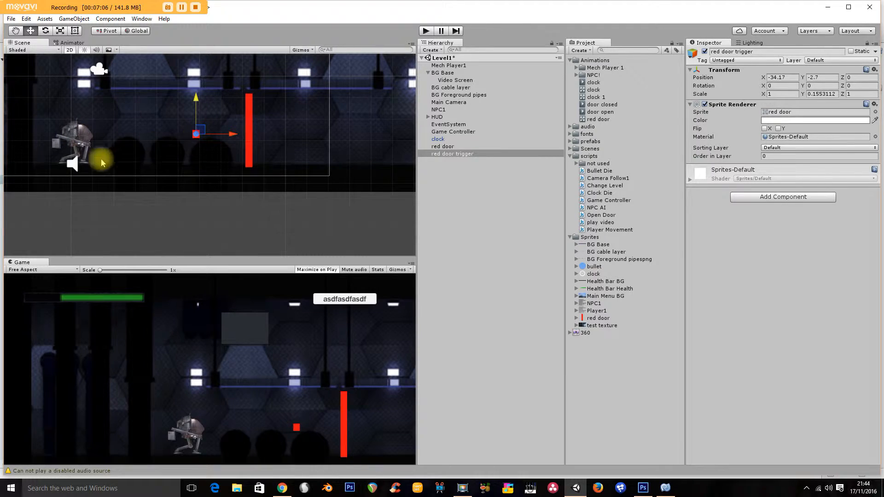
{"action": "mouse_move", "coordinate": [195, 94]}
{"action": "left_mouse_down"}
{"action": "mouse_move", "coordinate": [192, 115]}
{"action": "mouse_move", "coordinate": [192, 101]}
{"action": "left_mouse_up"}
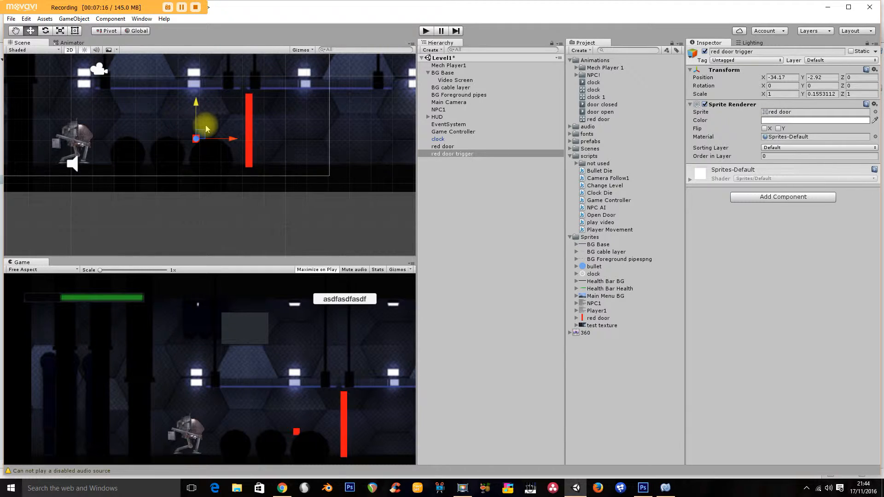
Stretch the trigger to a Y scale of about 1.5 and move it behind the player, about X -41.42, Y -2.23.
{"action": "left_click", "coordinate": [60, 31]}
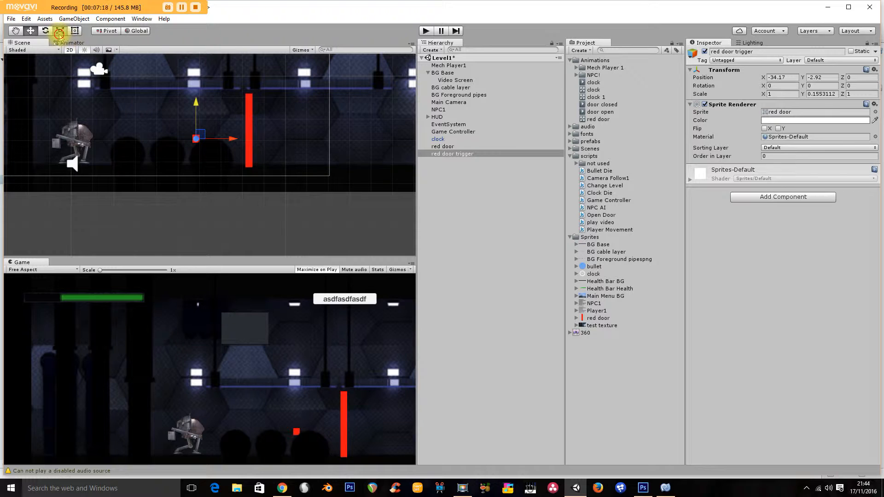
{"action": "left_click_drag", "start_coordinate": [196, 99], "coordinate": [231, 278]}
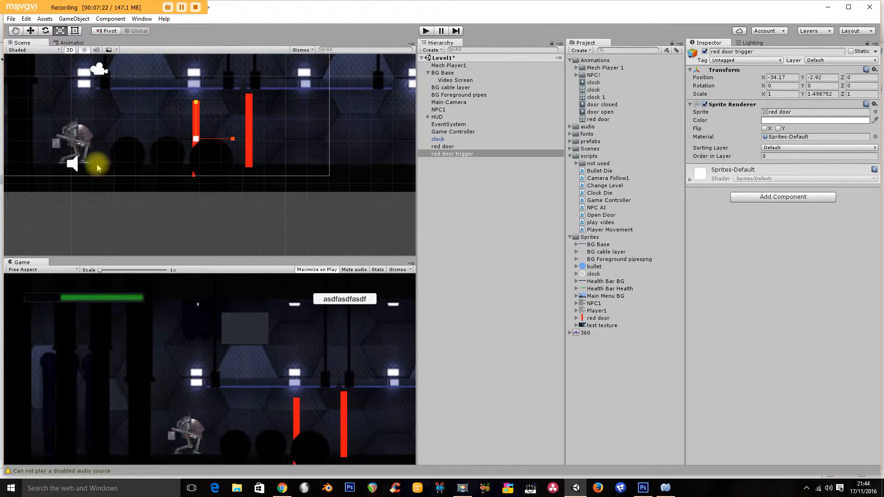
{"action": "left_click", "coordinate": [30, 31]}
{"action": "left_click_drag", "start_coordinate": [196, 134], "coordinate": [135, 90]}
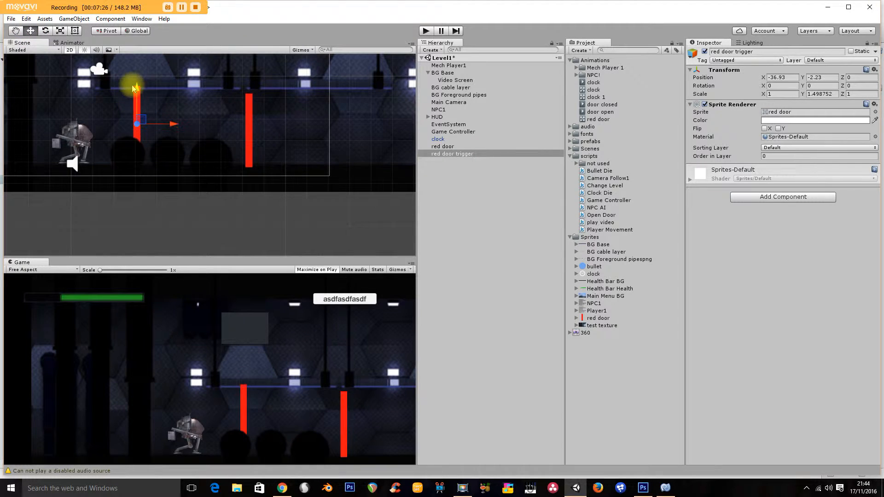
{"action": "left_click_drag", "start_coordinate": [171, 124], "coordinate": [80, 103]}
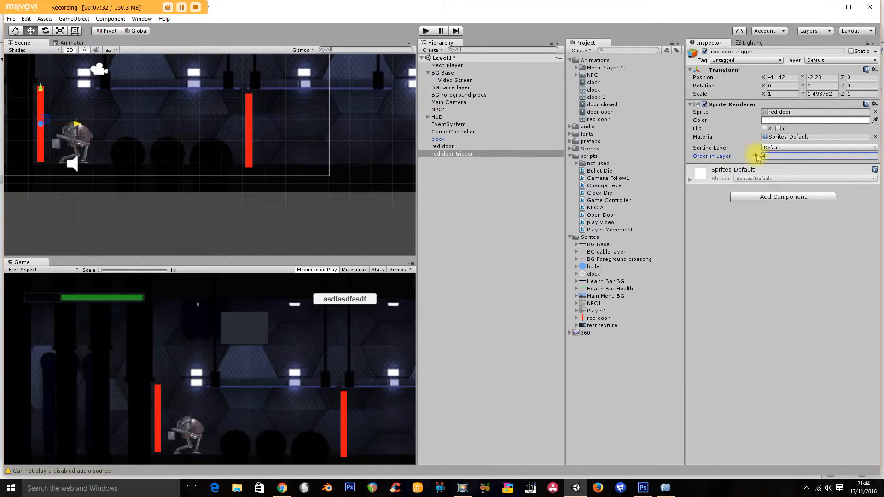
Set the trigger sprite's Order in Layer to 7, and switch its Sprite Renderer off and back on.
{"action": "left_click_drag", "start_coordinate": [760, 157], "coordinate": [757, 158]}
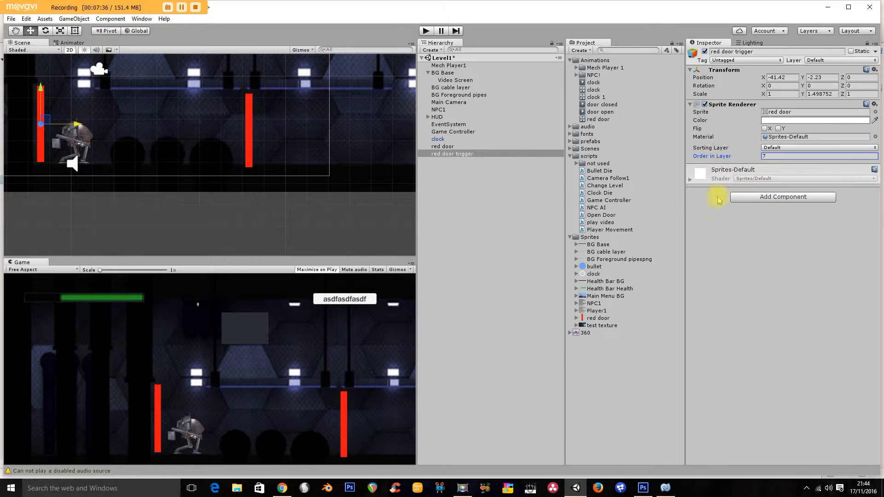
{"action": "left_click", "coordinate": [704, 105]}
{"action": "left_click", "coordinate": [704, 104]}
Add a Box Collider 2D with Is Trigger enabled to the trigger and move it between player and door, about X -38.1, Y -2.45.
{"action": "left_click", "coordinate": [765, 196]}
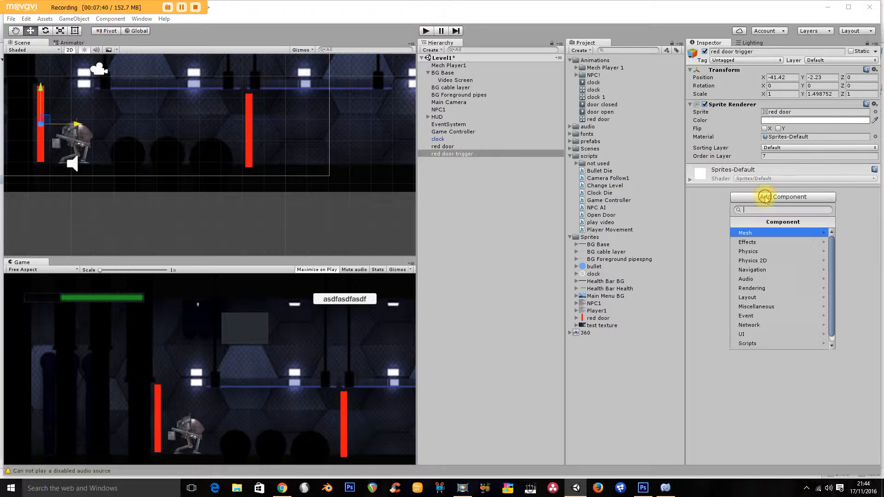
{"action": "left_click", "coordinate": [762, 260]}
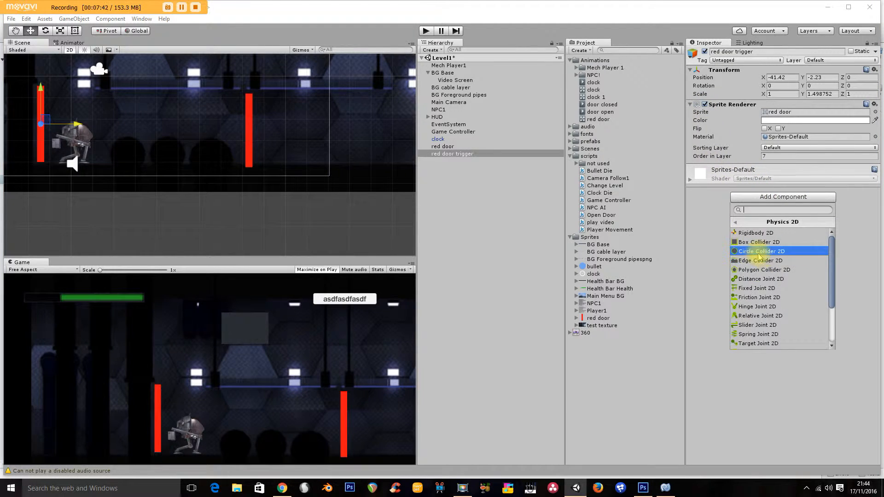
{"action": "left_click", "coordinate": [758, 243]}
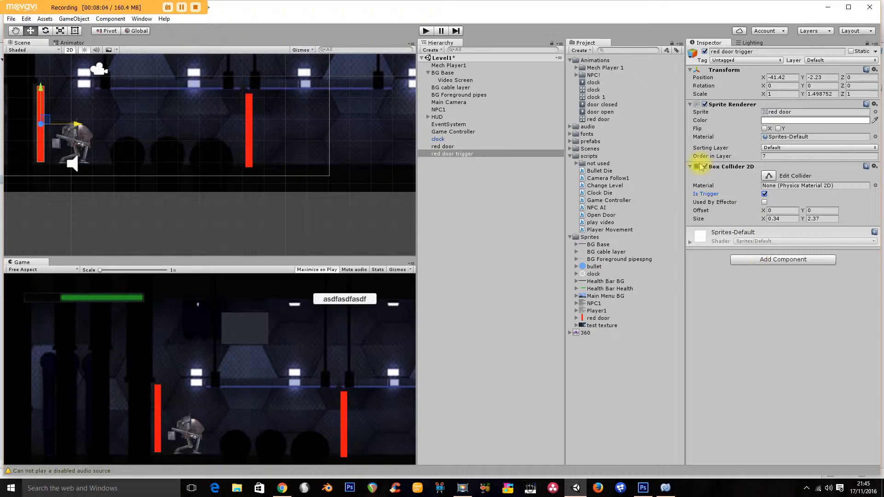
{"action": "left_click_drag", "start_coordinate": [77, 124], "coordinate": [151, 124]}
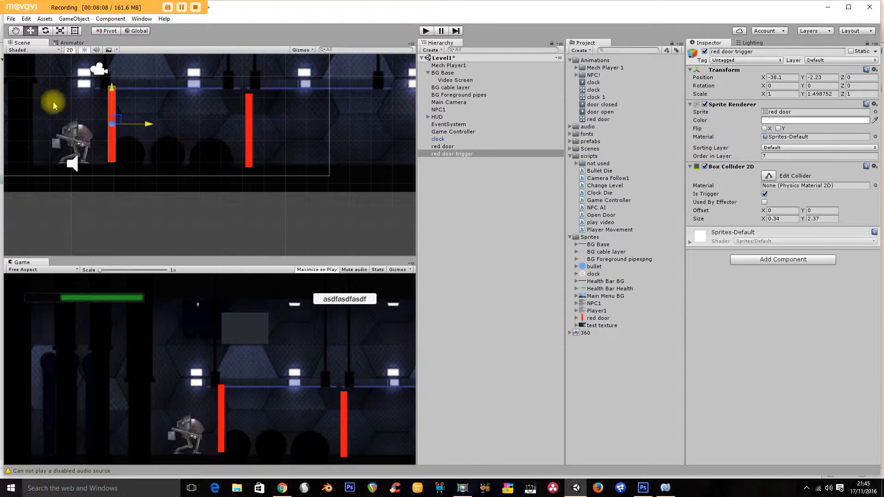
{"action": "left_click_drag", "start_coordinate": [112, 86], "coordinate": [111, 93]}
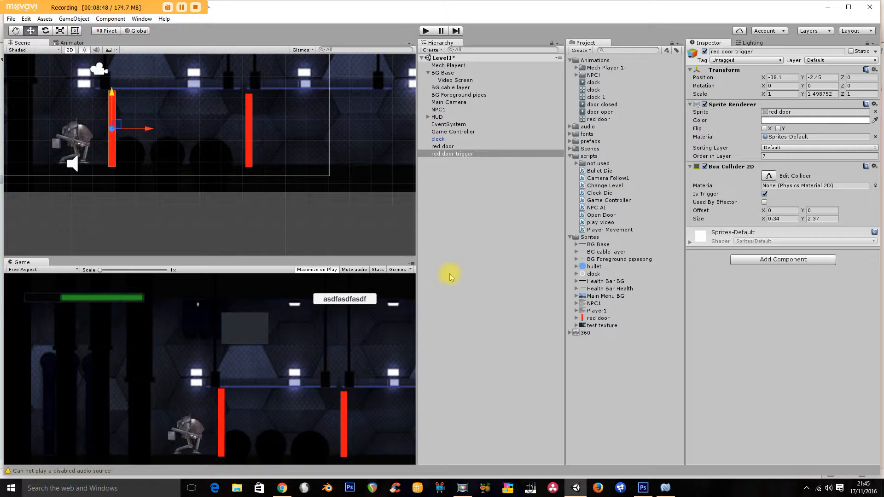
Open the Player Movement script in MonoDevelop and enlarge the code text several times for easier reading.
{"action": "left_click", "coordinate": [594, 230]}
{"action": "double_click", "coordinate": [594, 230]}
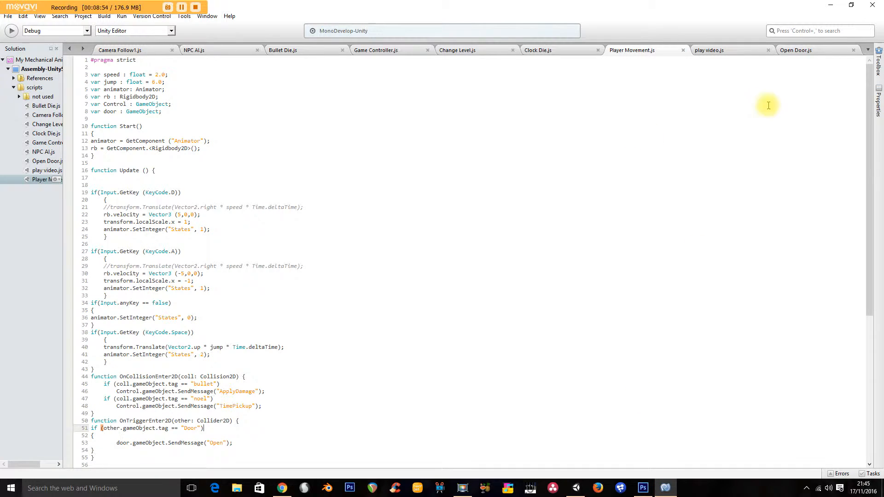
{"action": "left_click_drag", "start_coordinate": [869, 171], "coordinate": [852, 354]}
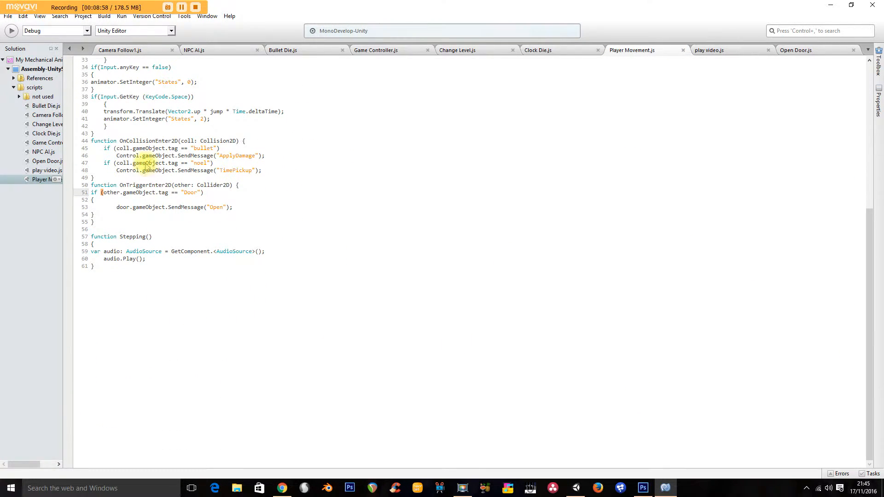
{"action": "left_click", "coordinate": [23, 16]}
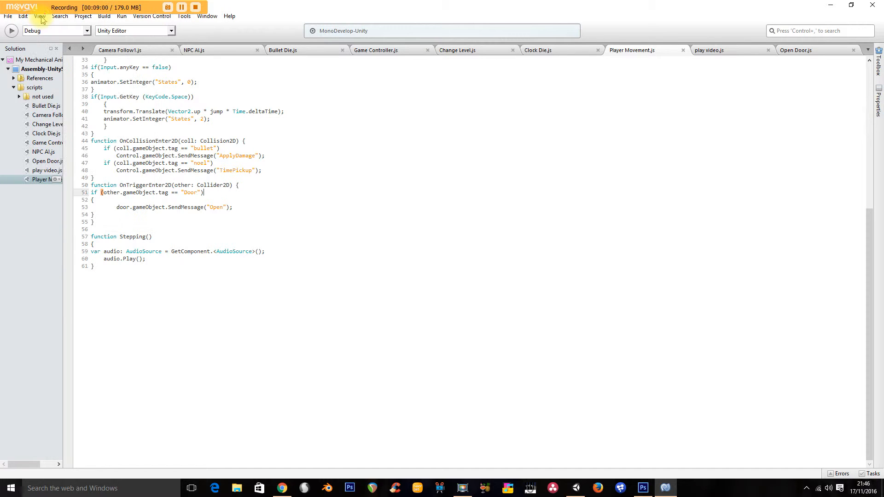
{"action": "left_click", "coordinate": [40, 16]}
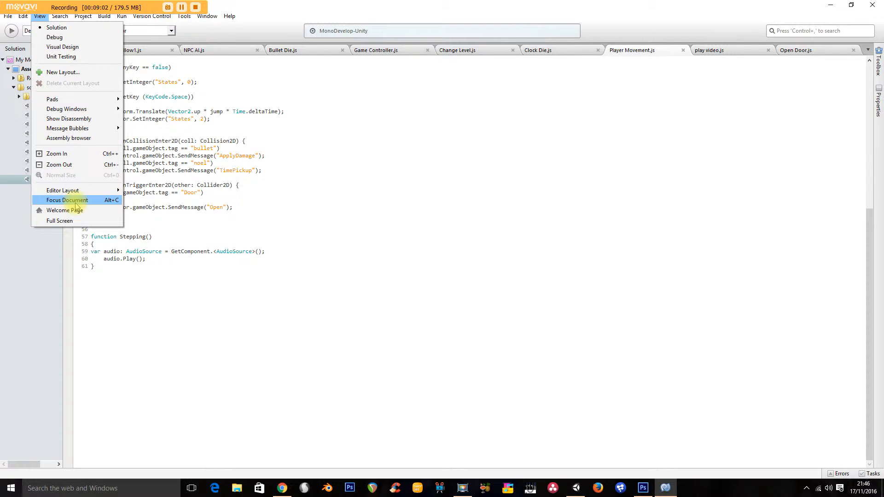
{"action": "left_click", "coordinate": [72, 155]}
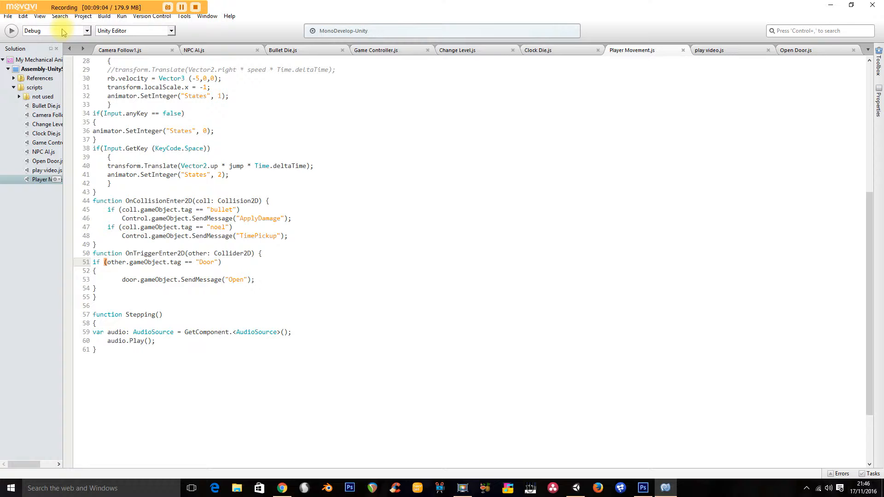
{"action": "left_click", "coordinate": [40, 16]}
{"action": "left_click", "coordinate": [59, 154]}
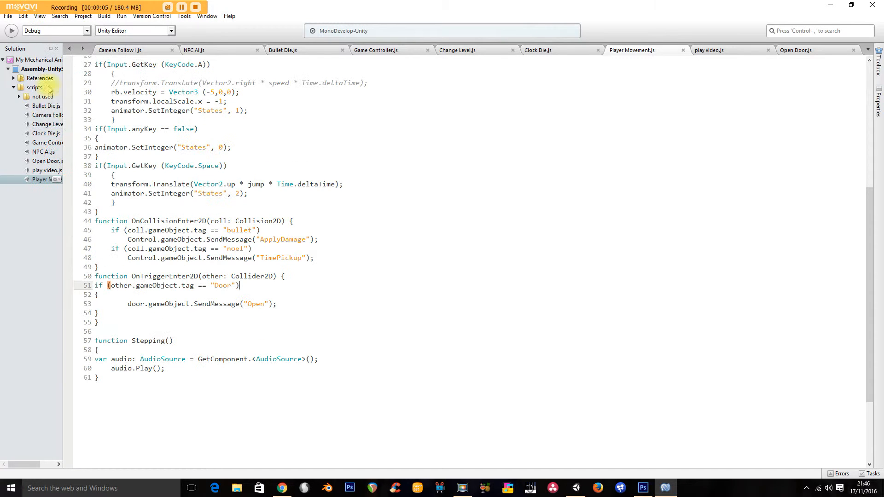
{"action": "left_click", "coordinate": [40, 17]}
{"action": "left_click", "coordinate": [58, 154]}
{"action": "left_click", "coordinate": [42, 17]}
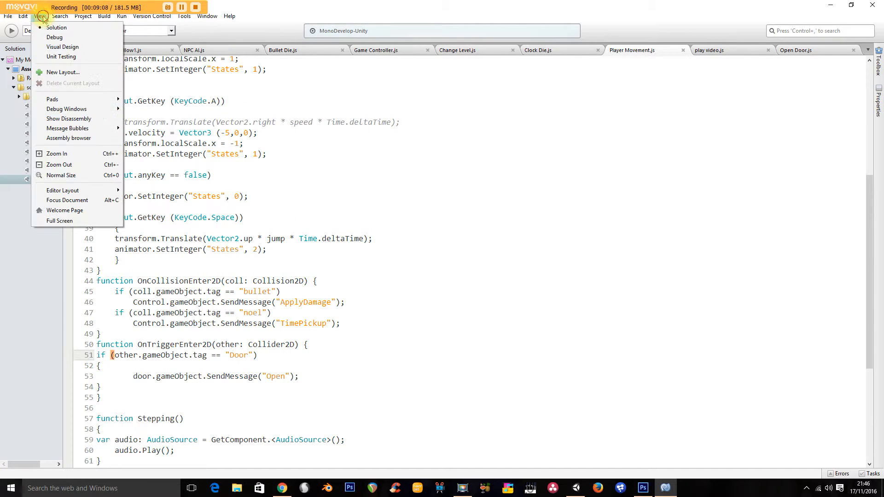
{"action": "left_click", "coordinate": [57, 154]}
{"action": "left_click", "coordinate": [41, 17]}
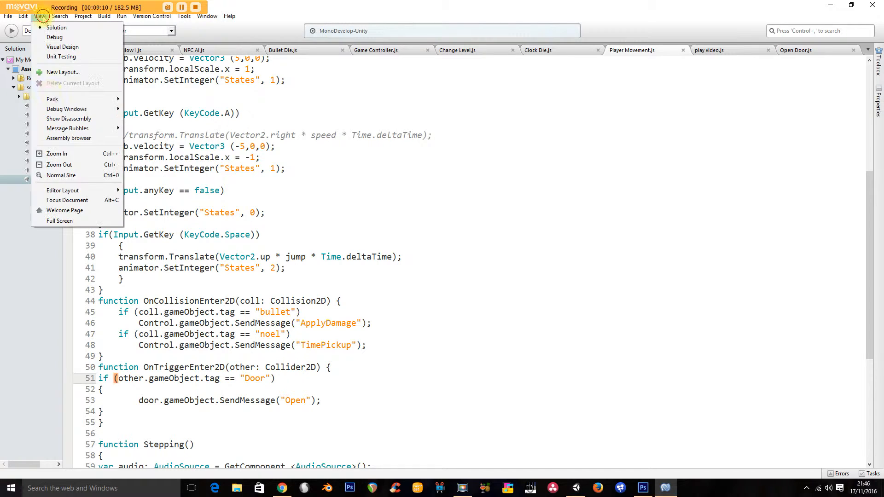
{"action": "left_click", "coordinate": [57, 154]}
{"action": "left_click", "coordinate": [40, 16]}
{"action": "left_click", "coordinate": [57, 154]}
{"action": "left_click", "coordinate": [41, 17]}
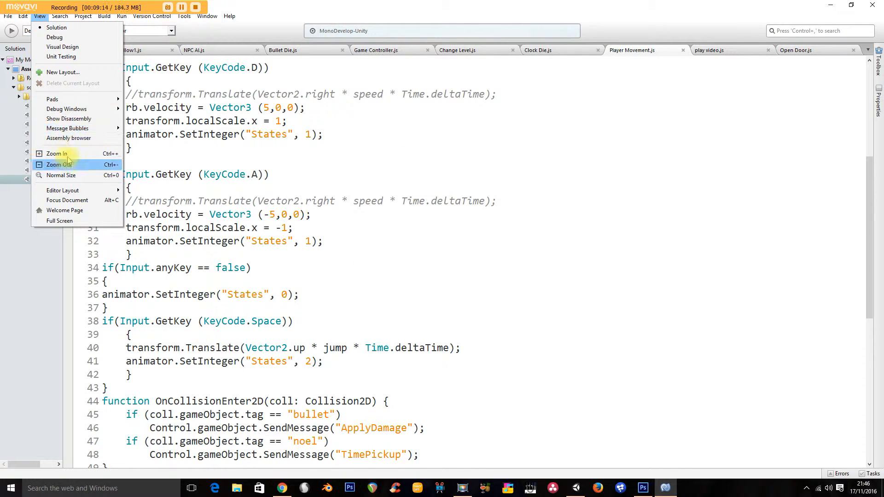
{"action": "left_click", "coordinate": [57, 154]}
Examine the door GameObject variable declared at the start of the Player Movement script.
{"action": "left_click_drag", "start_coordinate": [867, 177], "coordinate": [867, 295]}
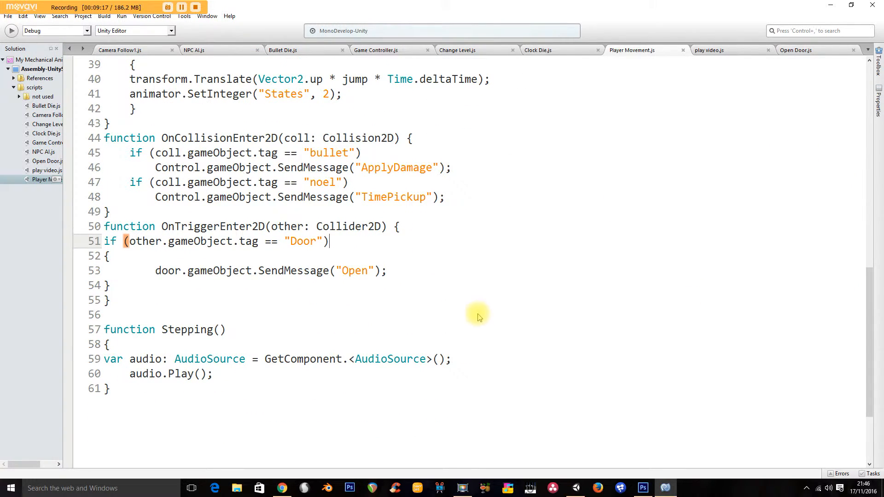
{"action": "left_click", "coordinate": [304, 314]}
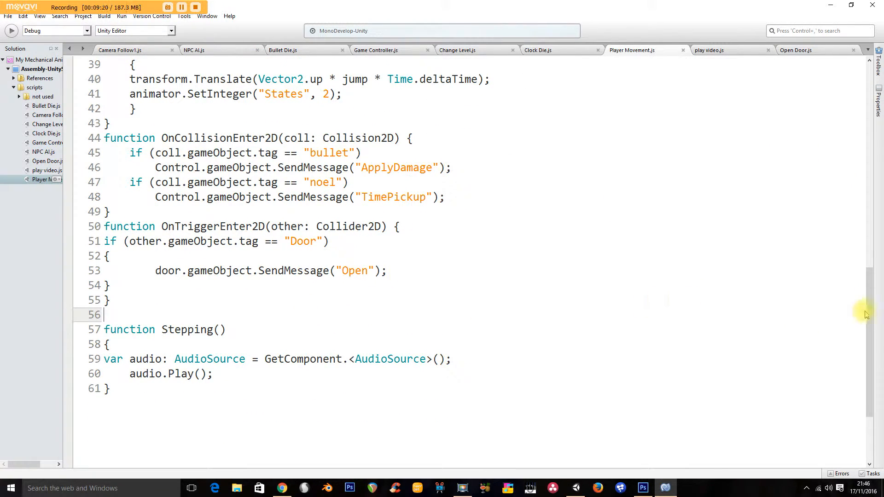
{"action": "scroll", "coordinate": [868, 310], "scroll_direction": "up", "scroll_amount": 13}
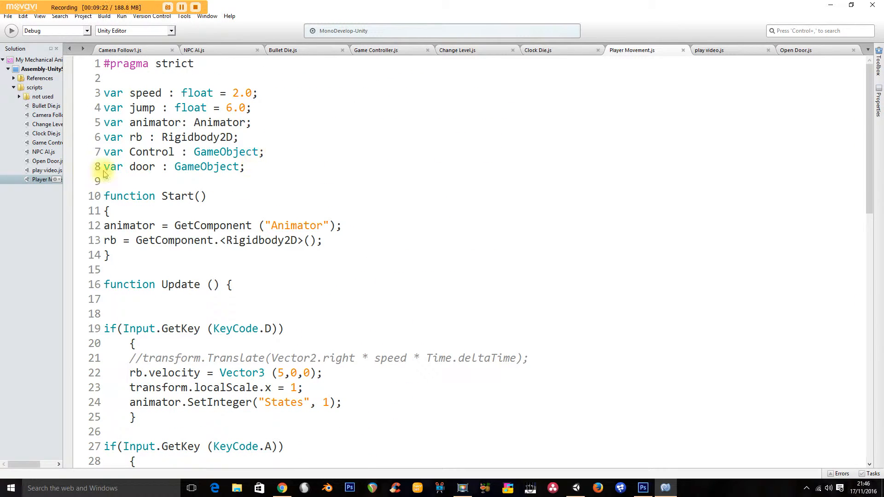
{"action": "left_click_drag", "start_coordinate": [245, 167], "coordinate": [115, 168]}
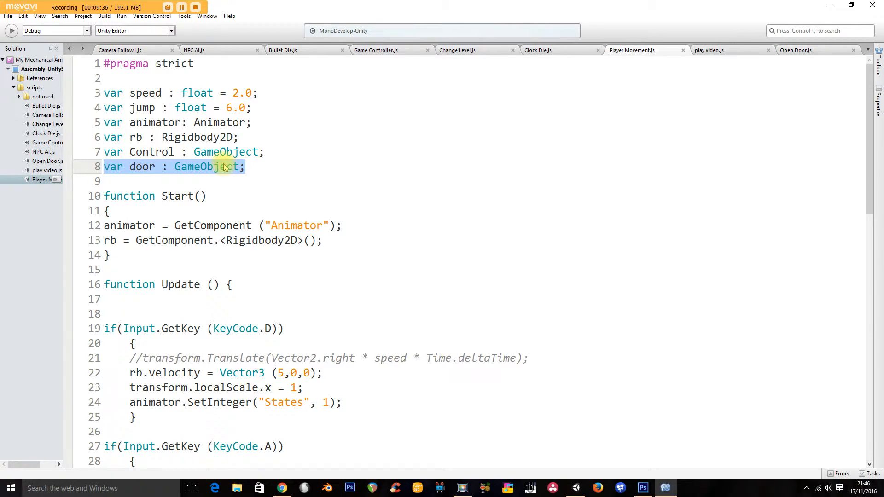
{"action": "left_click", "coordinate": [133, 167]}
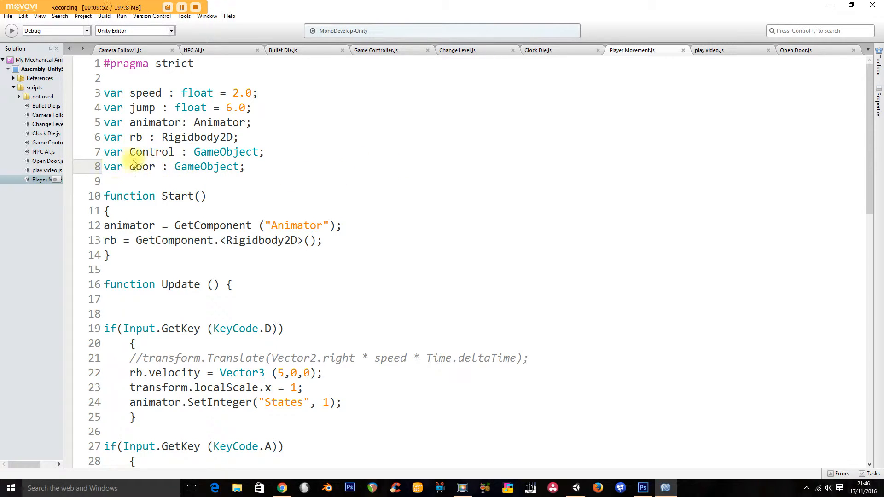
Examine the OnCollisionEnter2D and OnTriggerEnter2D functions and the Door tag check in the Player Movement script.
{"action": "left_click_drag", "start_coordinate": [870, 161], "coordinate": [620, 355]}
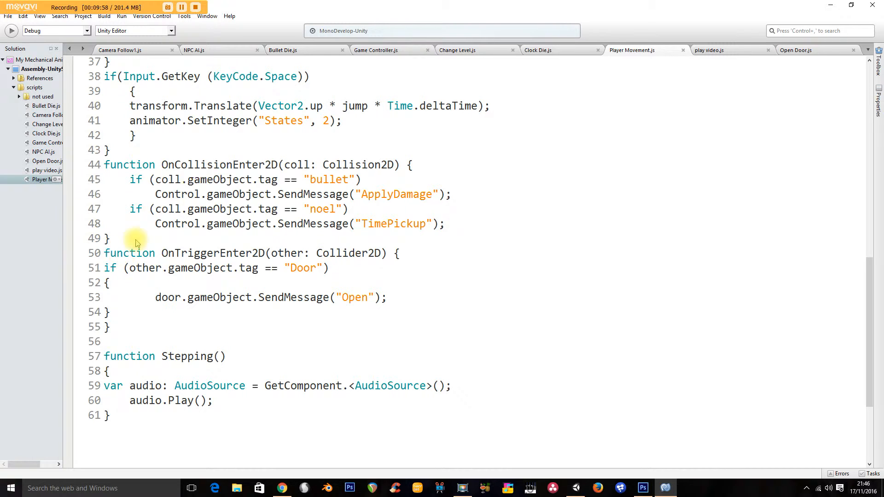
{"action": "left_click_drag", "start_coordinate": [162, 164], "coordinate": [273, 172]}
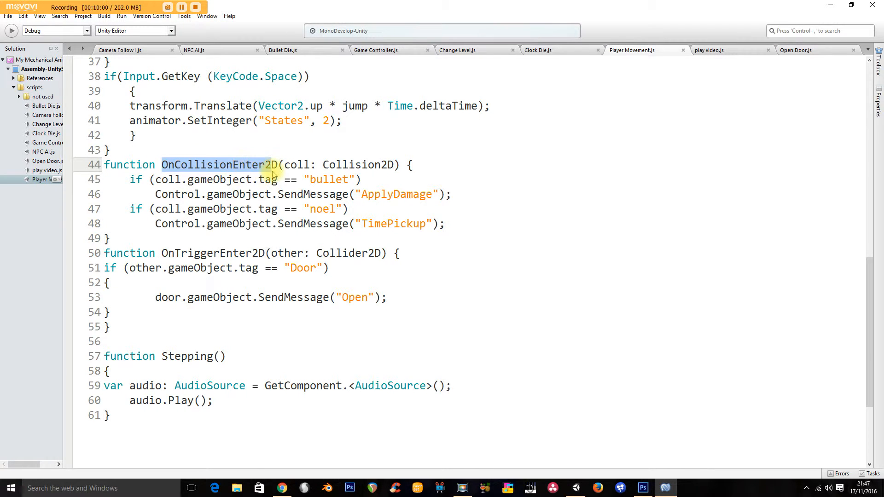
{"action": "left_click", "coordinate": [201, 272]}
{"action": "left_click", "coordinate": [109, 253]}
{"action": "left_click_drag", "start_coordinate": [111, 254], "coordinate": [417, 252]}
{"action": "left_click", "coordinate": [259, 268]}
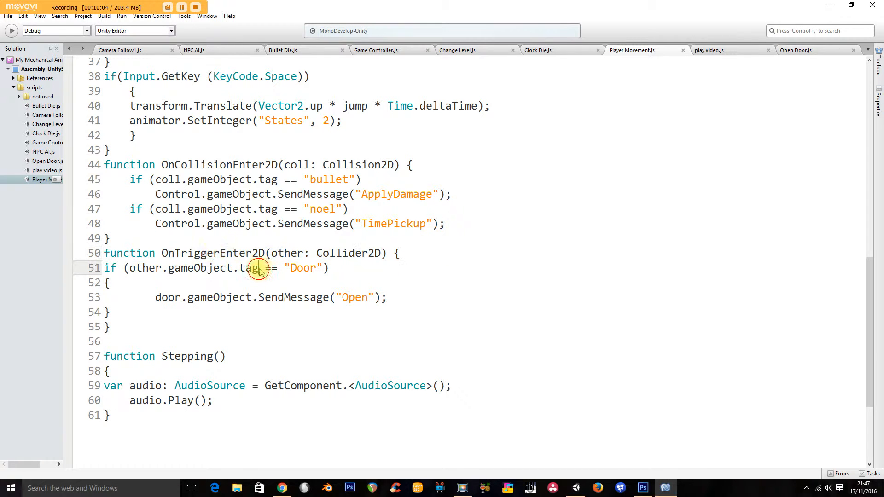
Try renaming the OnTriggerEnter2D parameter to door, restore it to other, and compare it with the name used in the tag check.
{"action": "double_click", "coordinate": [287, 255]}
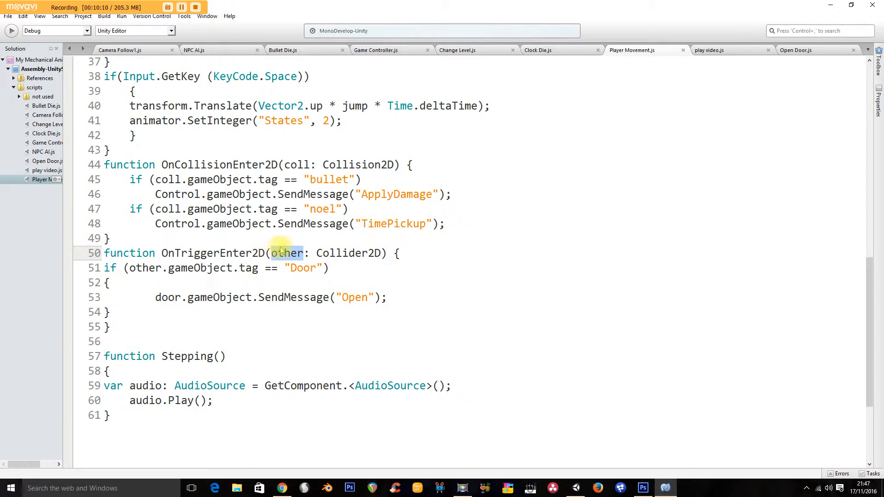
{"action": "type", "text": "door"}
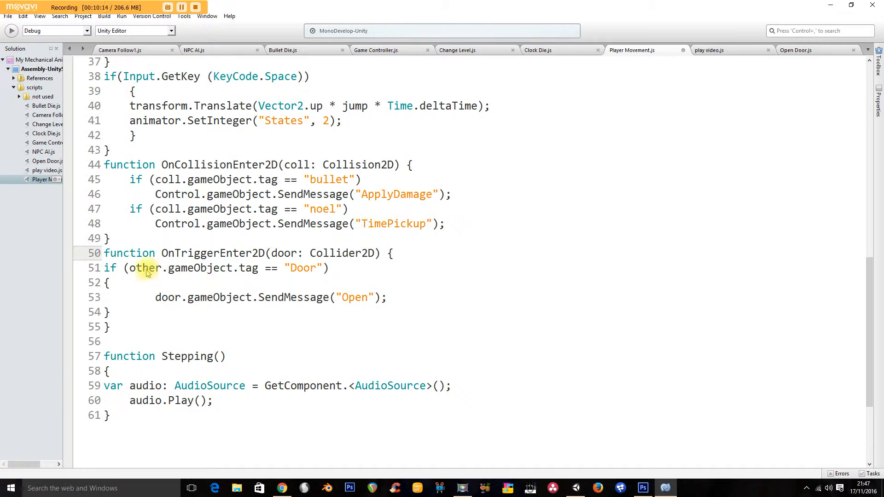
{"action": "double_click", "coordinate": [144, 267]}
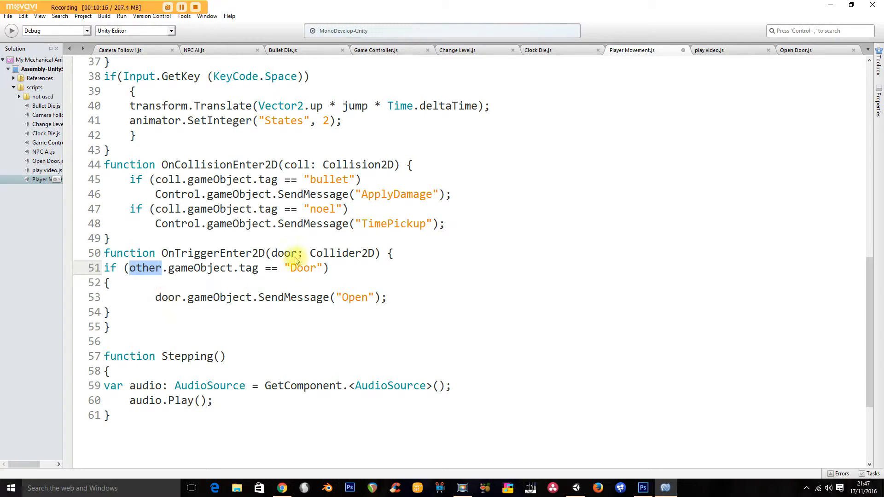
{"action": "left_click", "coordinate": [286, 253]}
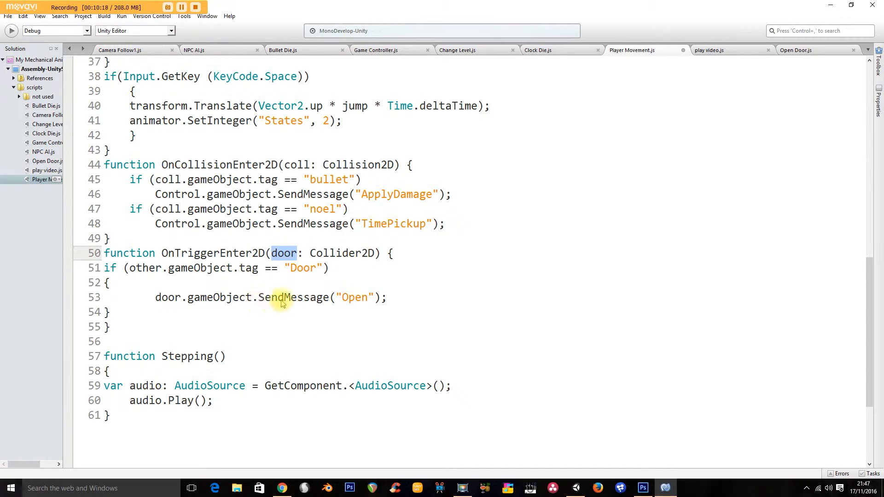
{"action": "type", "text": "other"}
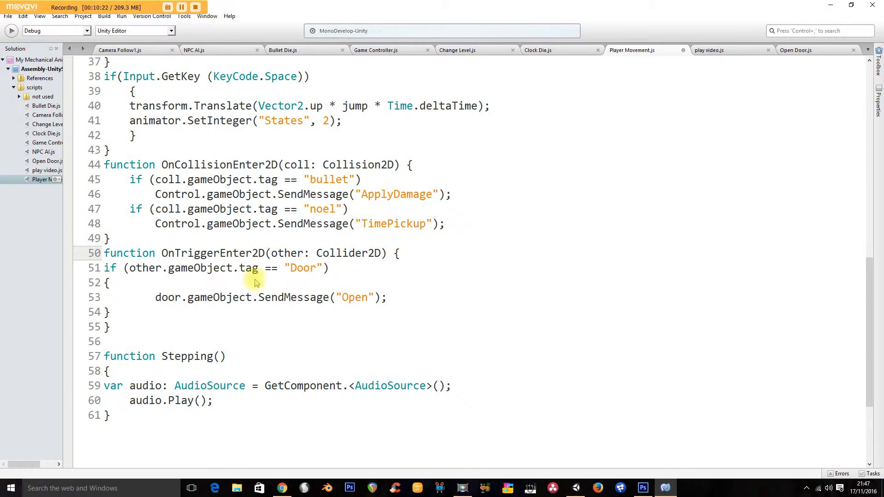
{"action": "double_click", "coordinate": [138, 267]}
{"action": "left_click", "coordinate": [278, 253]}
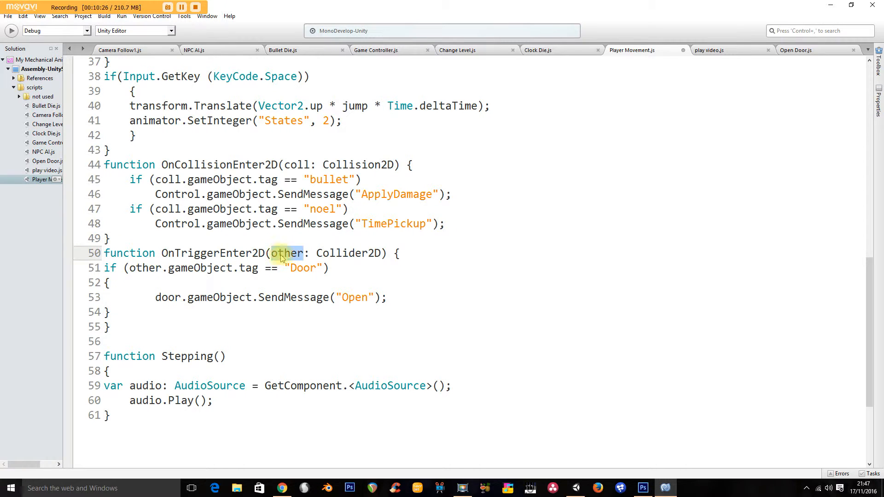
{"action": "double_click", "coordinate": [146, 269]}
{"action": "left_click", "coordinate": [283, 254]}
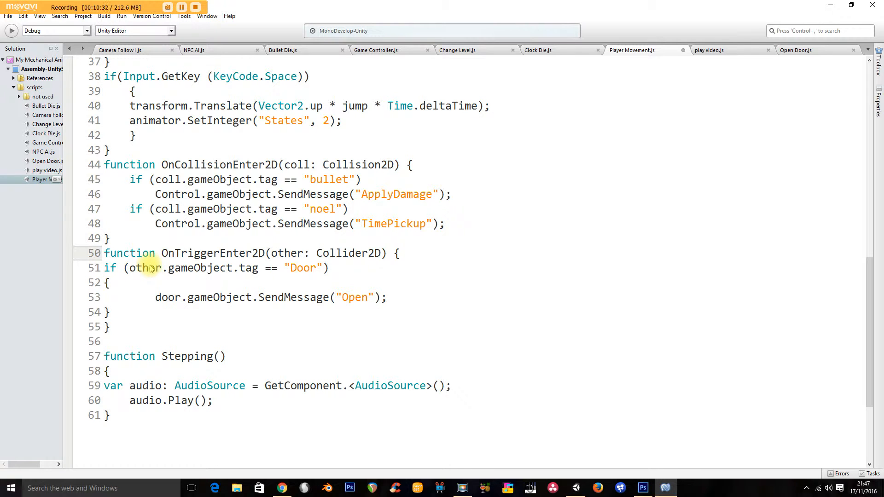
Change the tag checked in OnTriggerEnter2D to "DoorTrigger" and save the Player Movement script.
{"action": "double_click", "coordinate": [303, 273]}
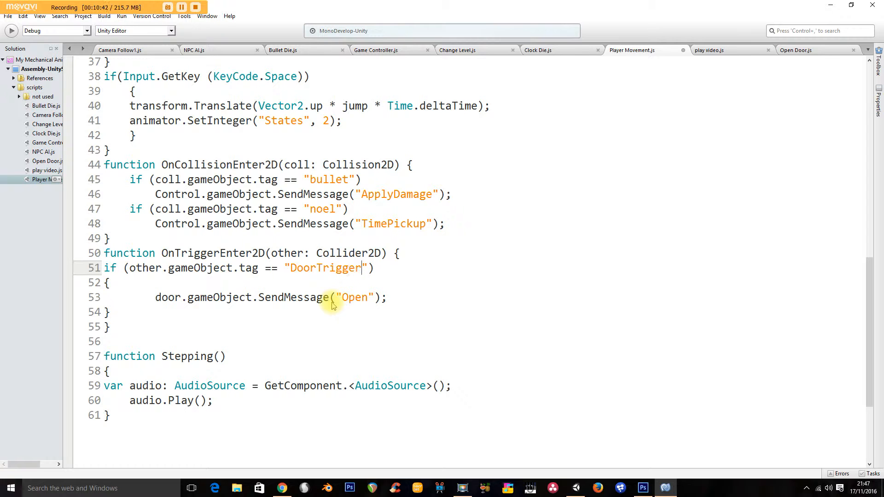
{"action": "left_click", "coordinate": [410, 282]}
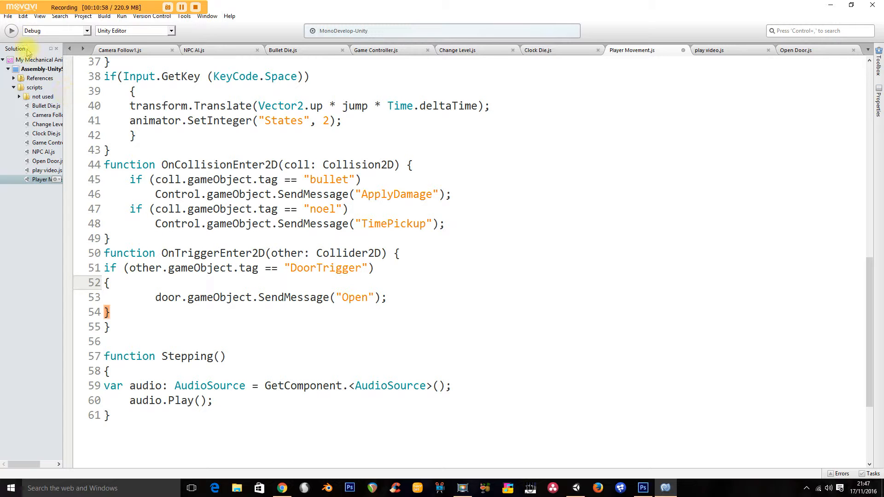
{"action": "left_click", "coordinate": [9, 17]}
{"action": "left_click", "coordinate": [10, 16]}
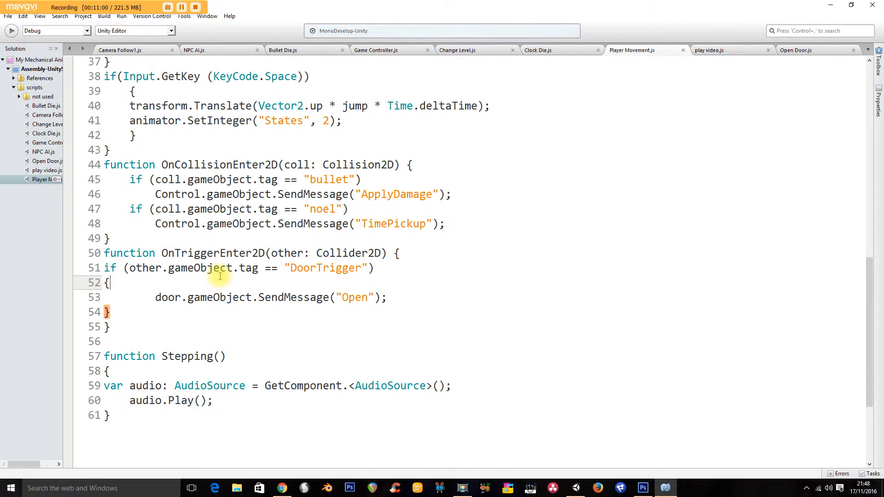
Switch to Unity and, starting from the red door trigger's tag options, create a new tag named DoorTrigger.
{"action": "left_click", "coordinate": [574, 487]}
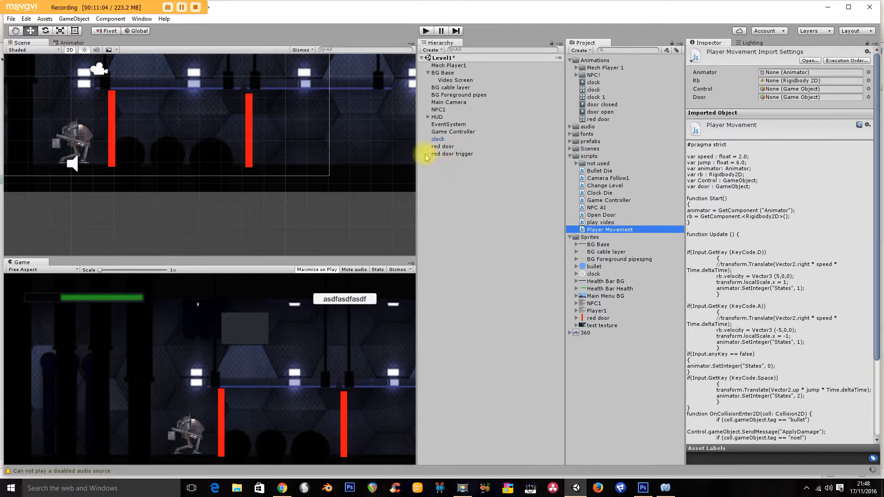
{"action": "left_click", "coordinate": [449, 153]}
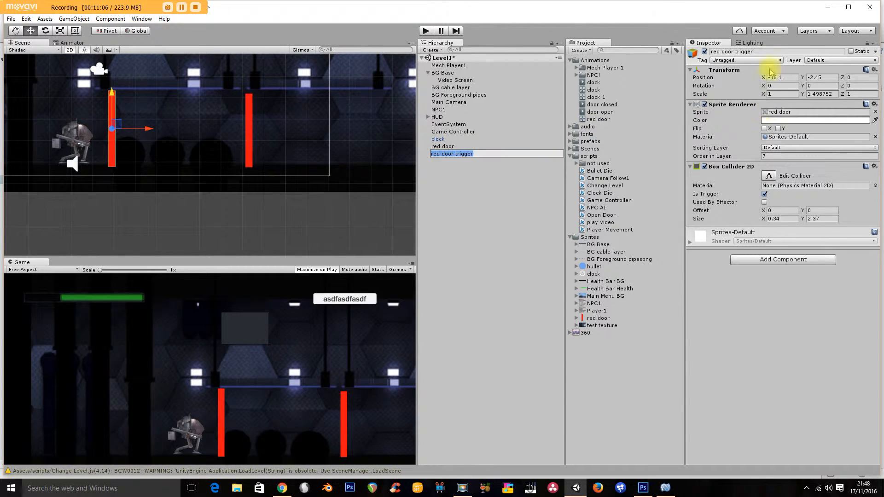
{"action": "left_click", "coordinate": [723, 61]}
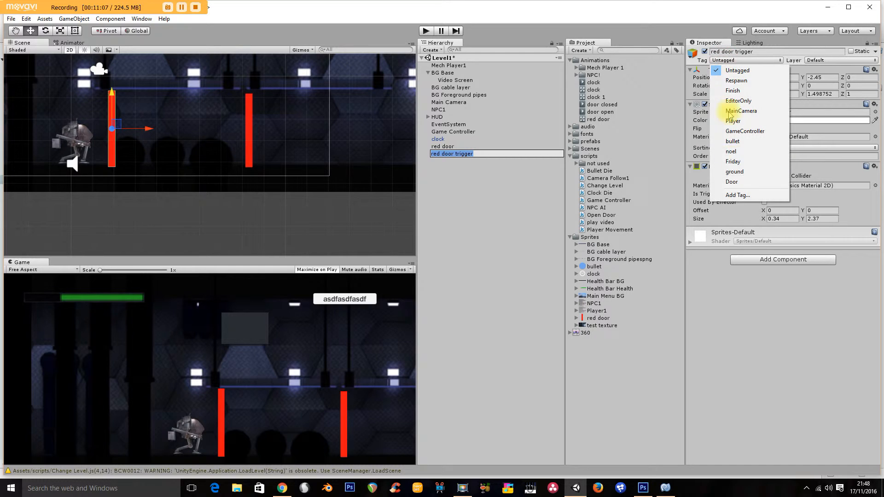
{"action": "left_click", "coordinate": [734, 196]}
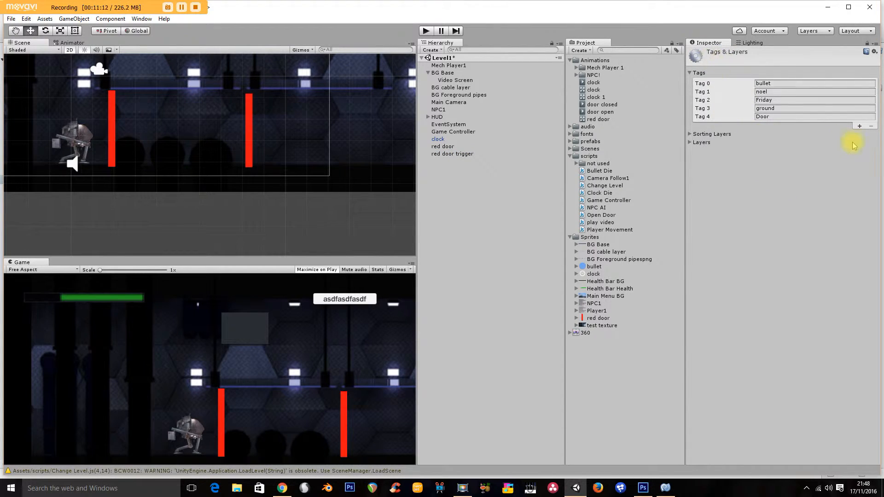
{"action": "left_click", "coordinate": [859, 127]}
{"action": "left_click", "coordinate": [791, 126]}
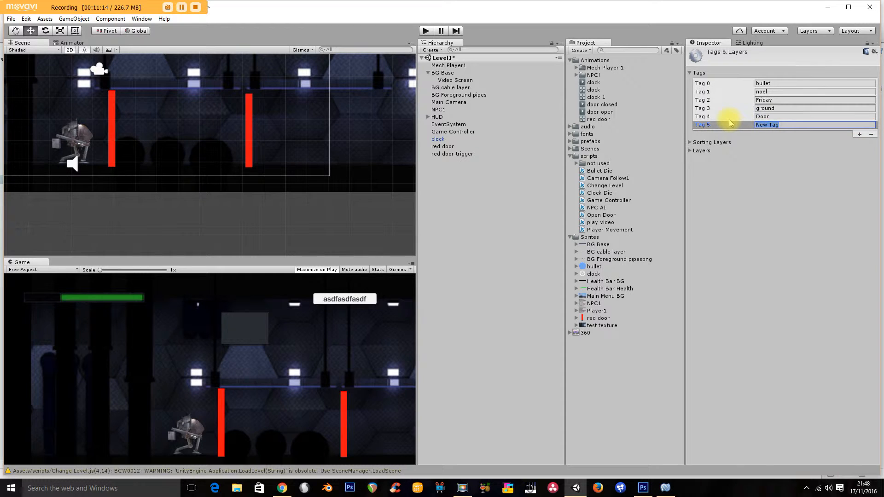
{"action": "type", "text": "DoorTrigger"}
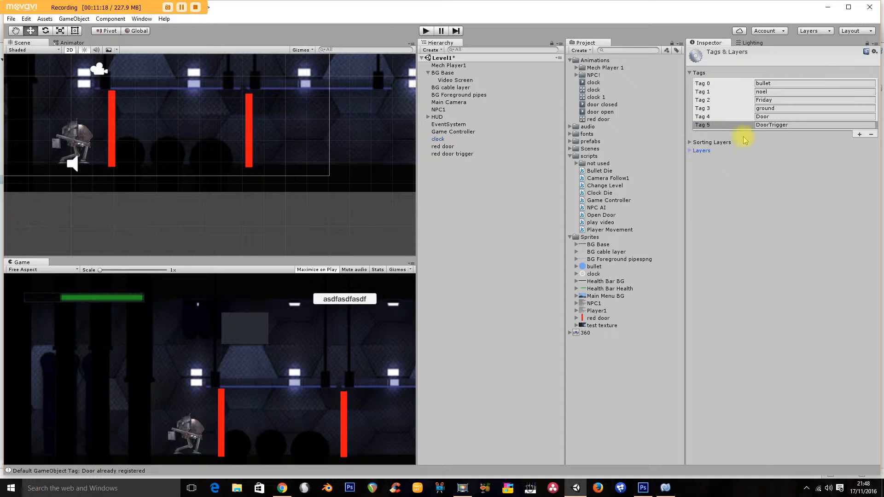
Assign the DoorTrigger tag to the red door trigger and disable its Sprite Renderer.
{"action": "left_click", "coordinate": [474, 154]}
{"action": "left_click", "coordinate": [743, 60]}
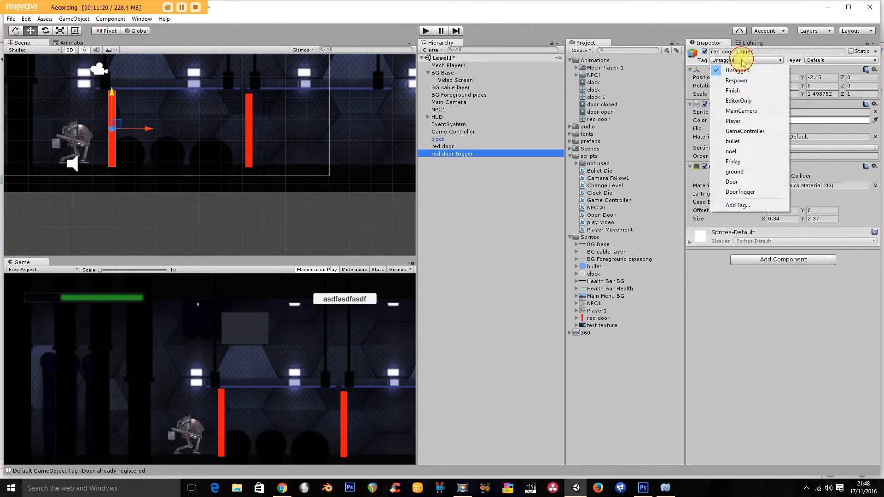
{"action": "left_click", "coordinate": [749, 192]}
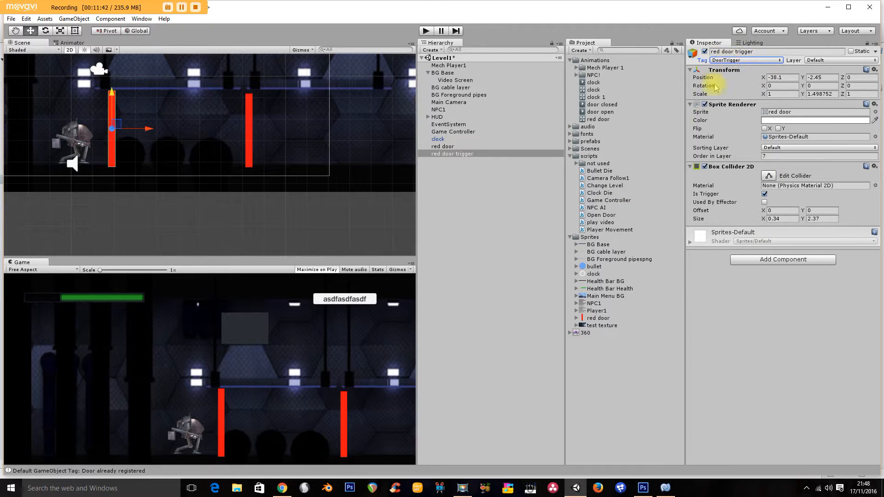
{"action": "left_click", "coordinate": [704, 105]}
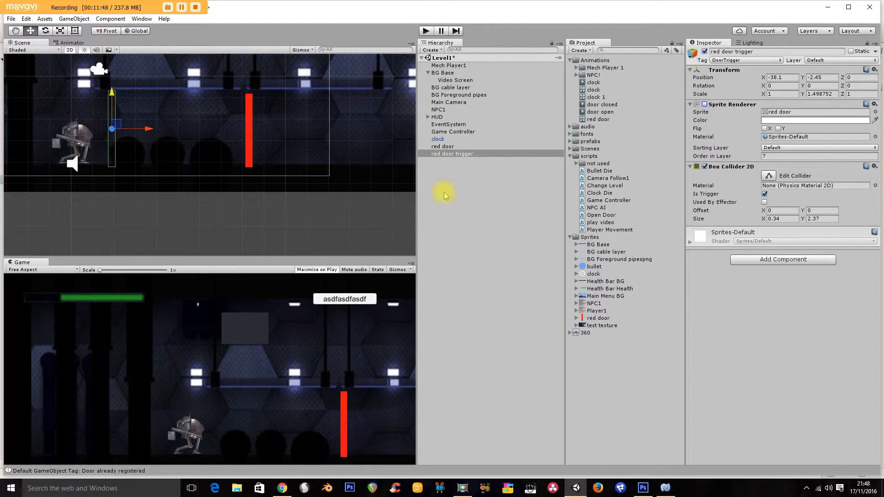
Open the Open Door script in MonoDevelop and examine its Animator variable and the SetInteger call in the Open function.
{"action": "left_click", "coordinate": [445, 146]}
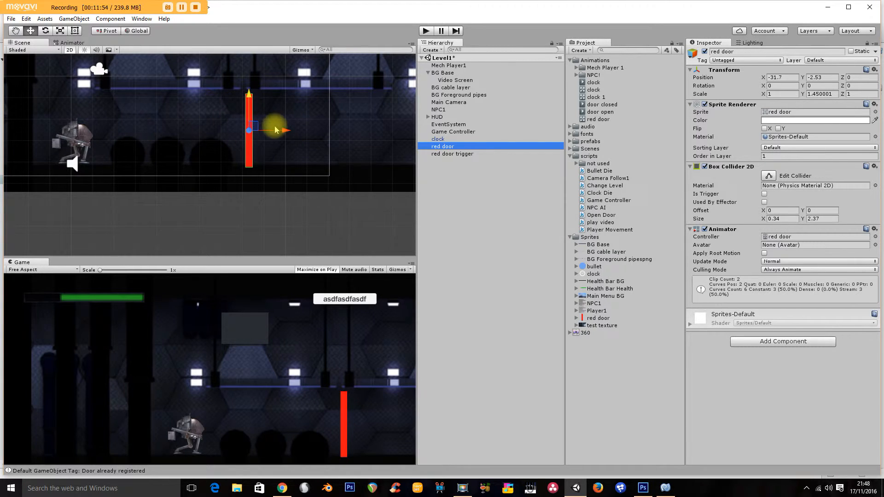
{"action": "left_click", "coordinate": [597, 215]}
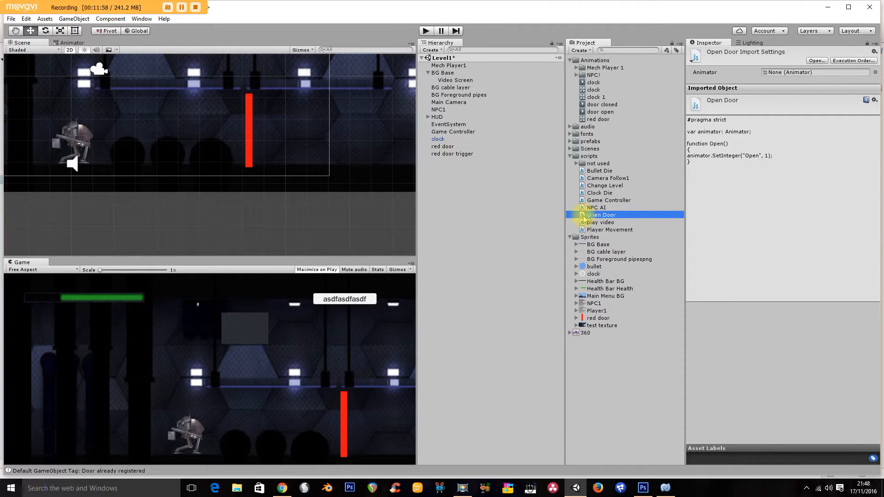
{"action": "double_click", "coordinate": [584, 216]}
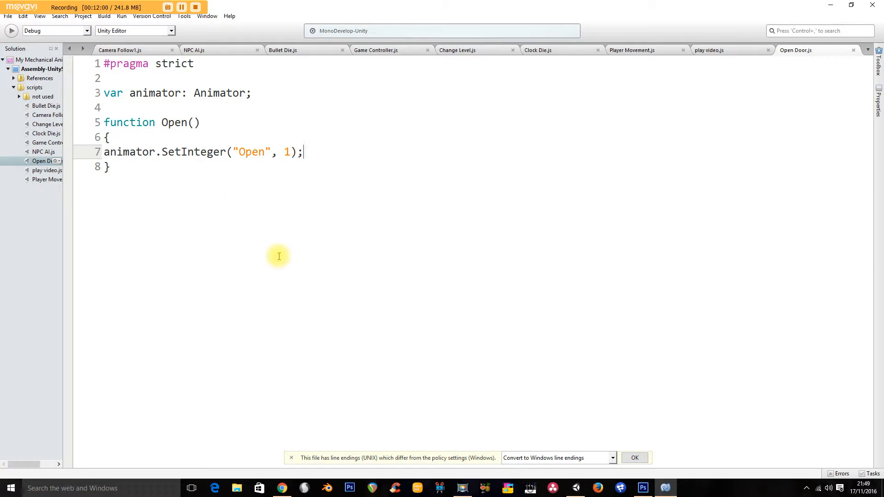
{"action": "left_click", "coordinate": [184, 109]}
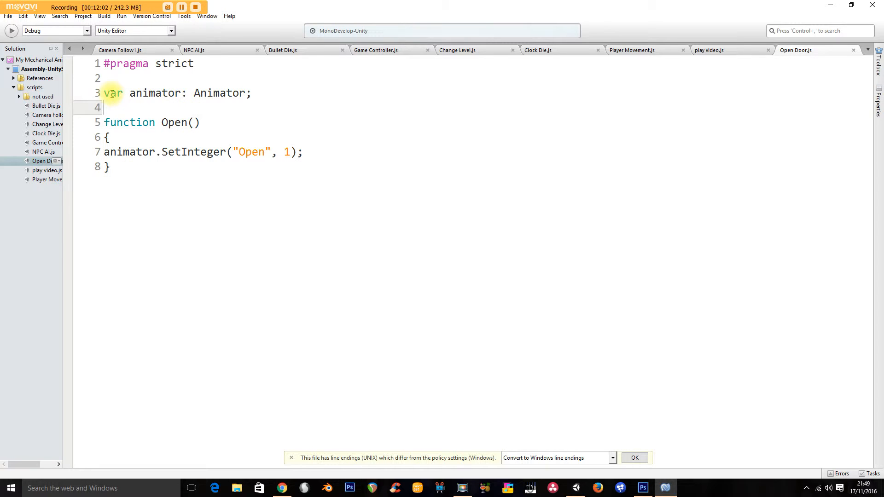
{"action": "left_click_drag", "start_coordinate": [104, 92], "coordinate": [255, 94]}
{"action": "left_click", "coordinate": [265, 96]}
{"action": "double_click", "coordinate": [216, 94]}
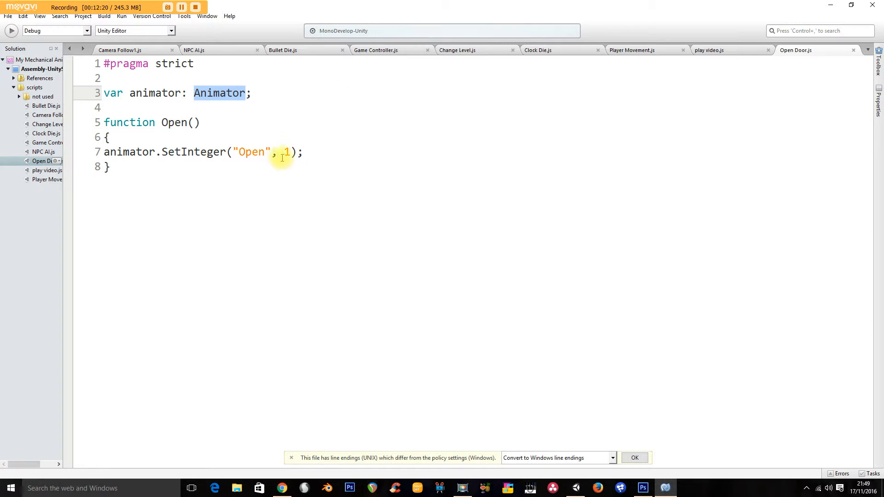
{"action": "left_click", "coordinate": [253, 151]}
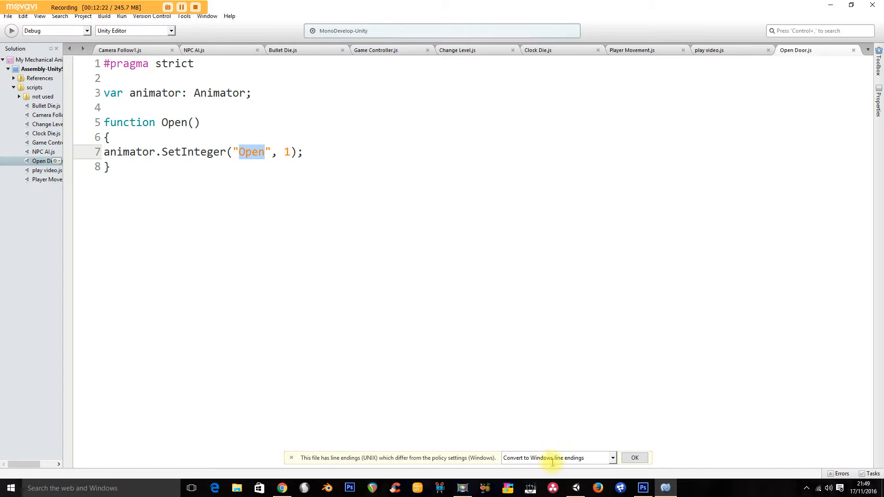
Compare the Animator's Open parameter and the door closed to door open transition condition with the Open Door script's Open function.
{"action": "left_click", "coordinate": [575, 488]}
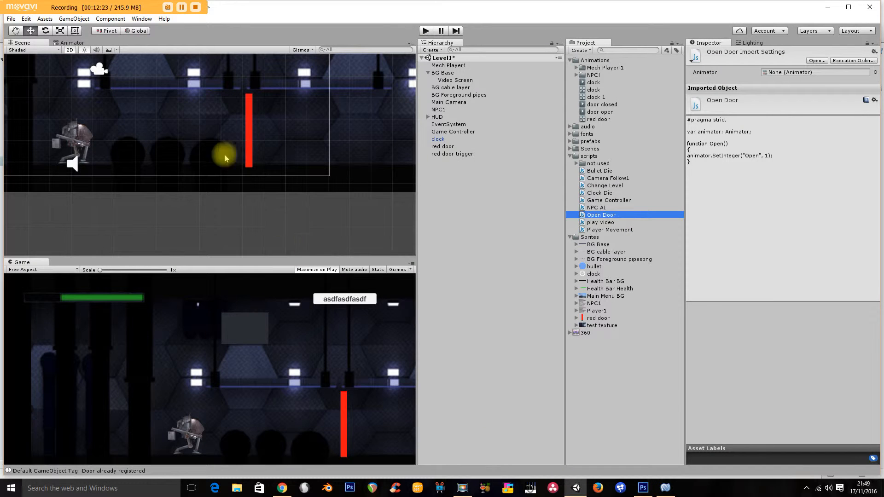
{"action": "left_click", "coordinate": [69, 42]}
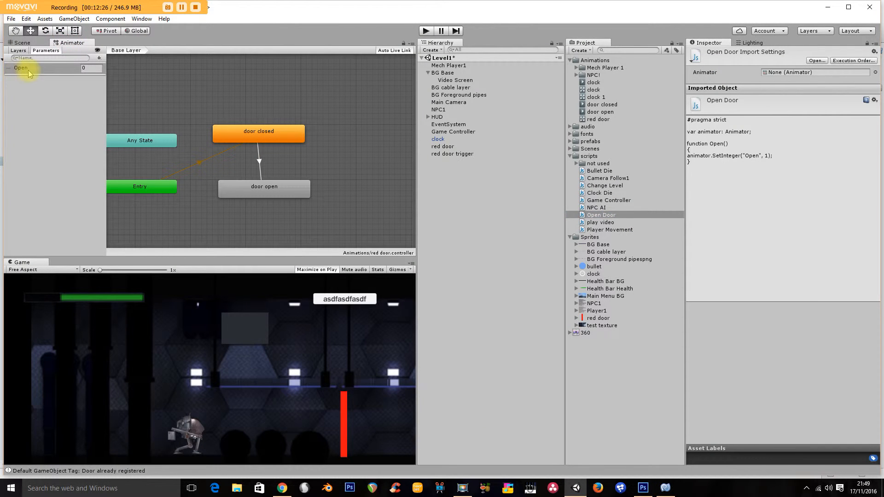
{"action": "left_click", "coordinate": [665, 488]}
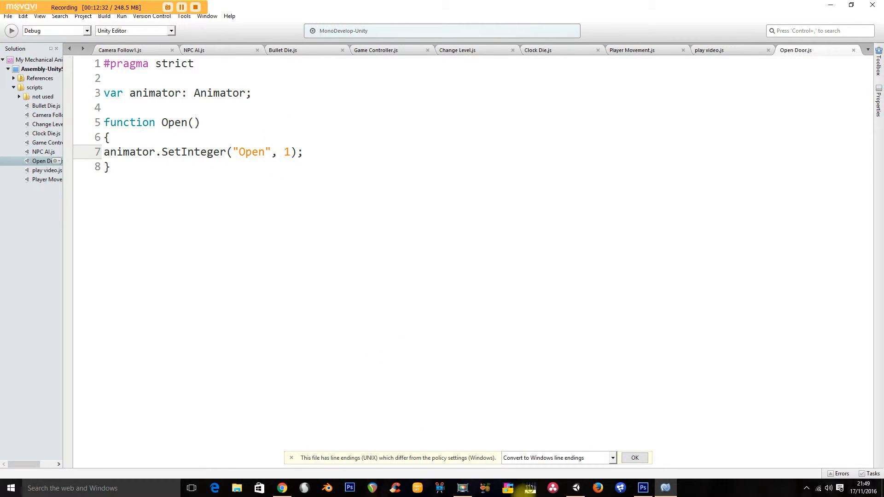
{"action": "left_click", "coordinate": [576, 488]}
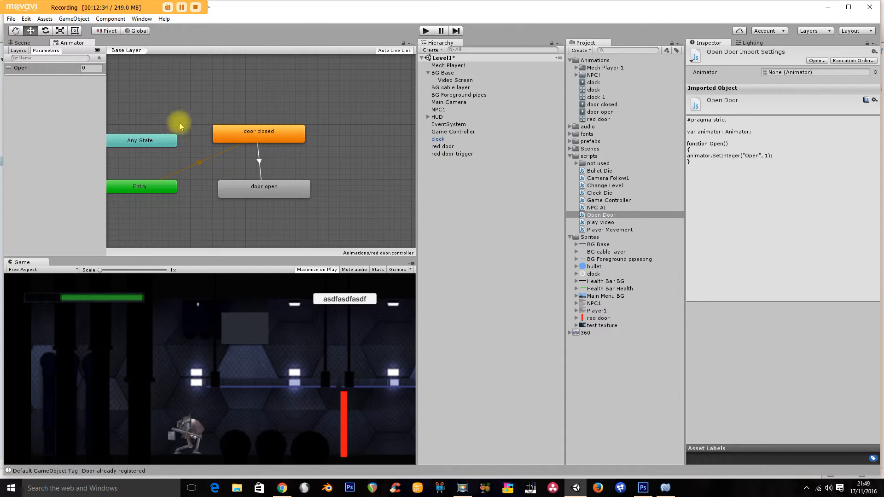
{"action": "left_click", "coordinate": [258, 154]}
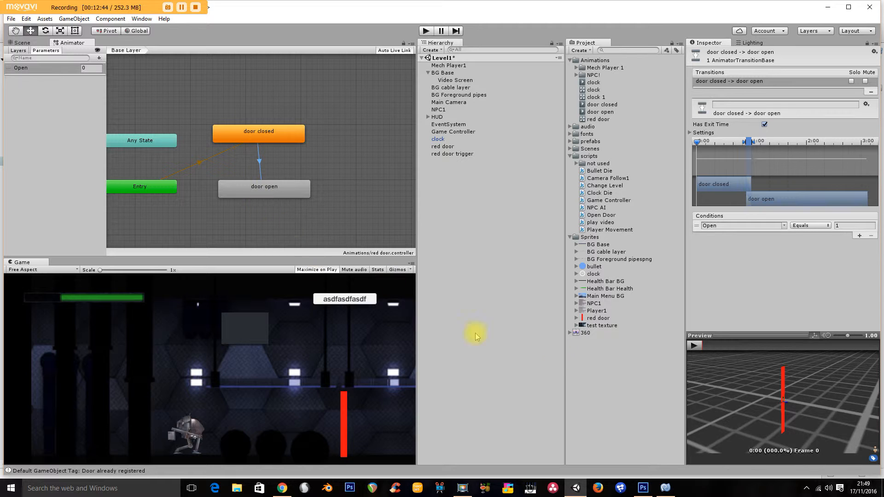
{"action": "left_click", "coordinate": [575, 488]}
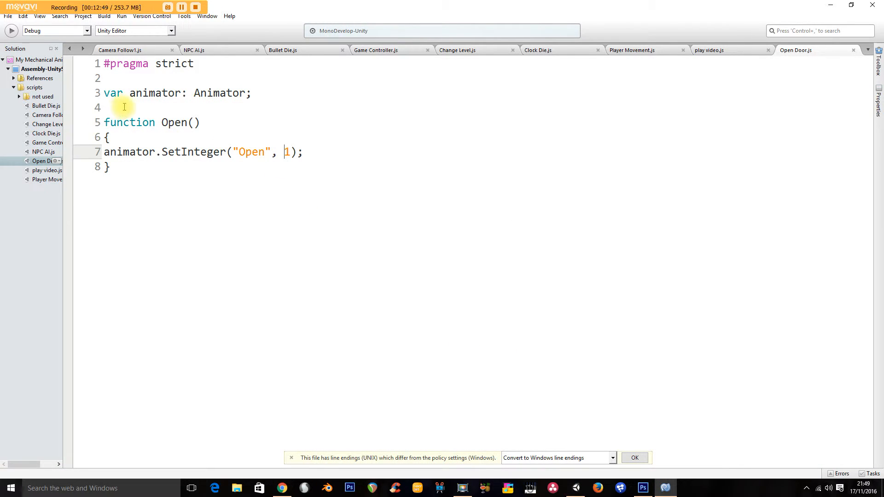
{"action": "double_click", "coordinate": [174, 124]}
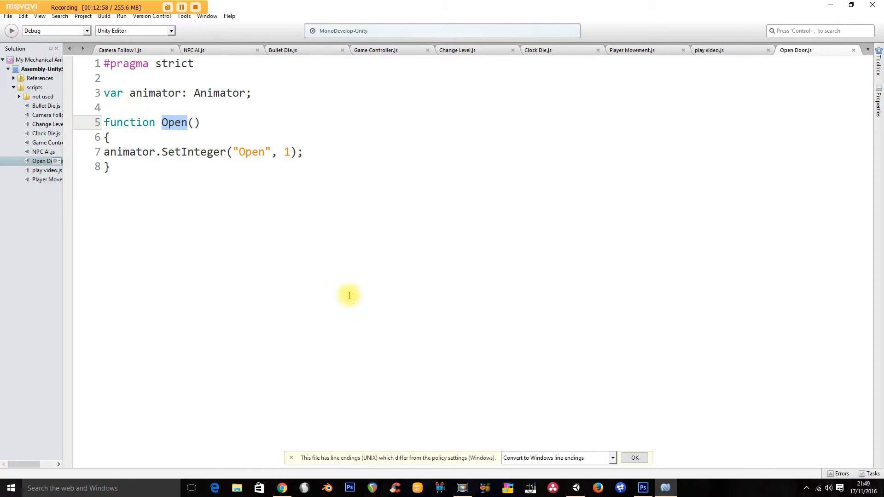
Switch to Unity, return to the Scene view and attach the Open Door script to the red door object.
{"action": "left_click", "coordinate": [576, 487]}
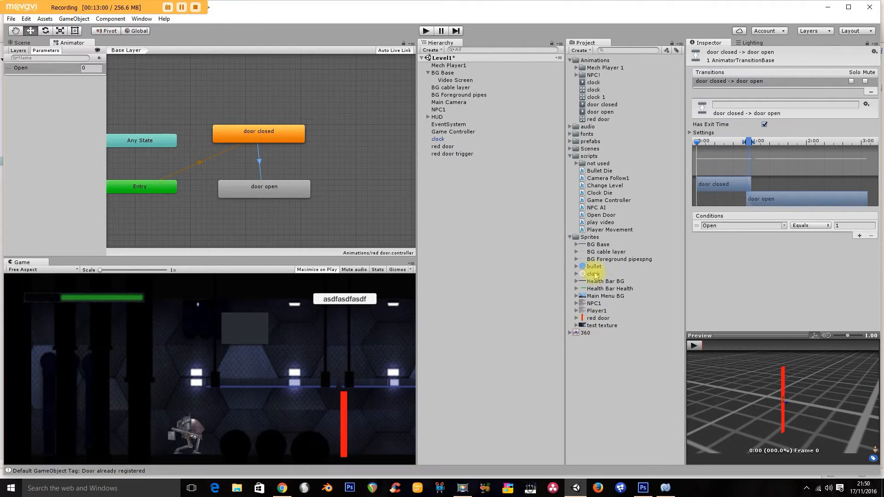
{"action": "left_click", "coordinate": [33, 42]}
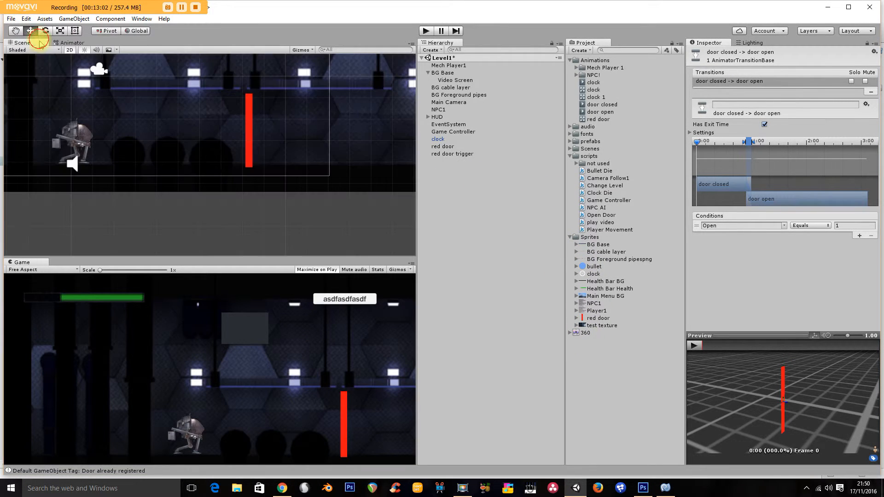
{"action": "left_click", "coordinate": [445, 146]}
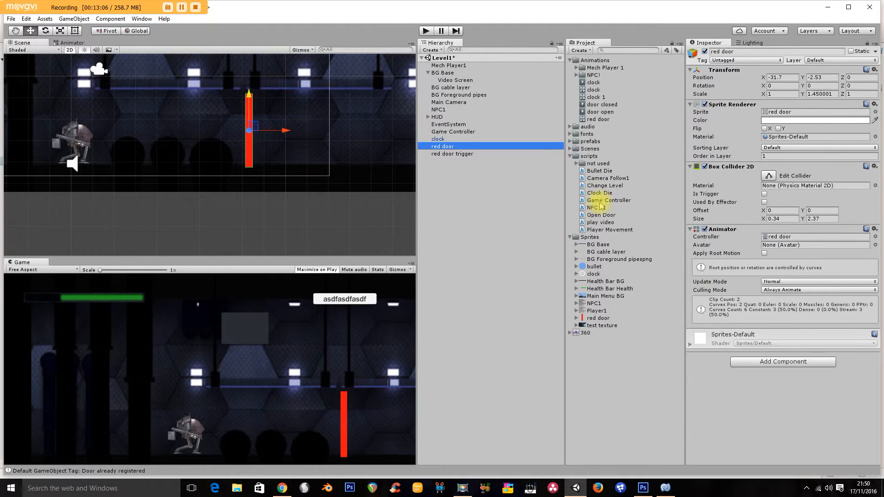
{"action": "left_click_drag", "start_coordinate": [598, 215], "coordinate": [765, 407]}
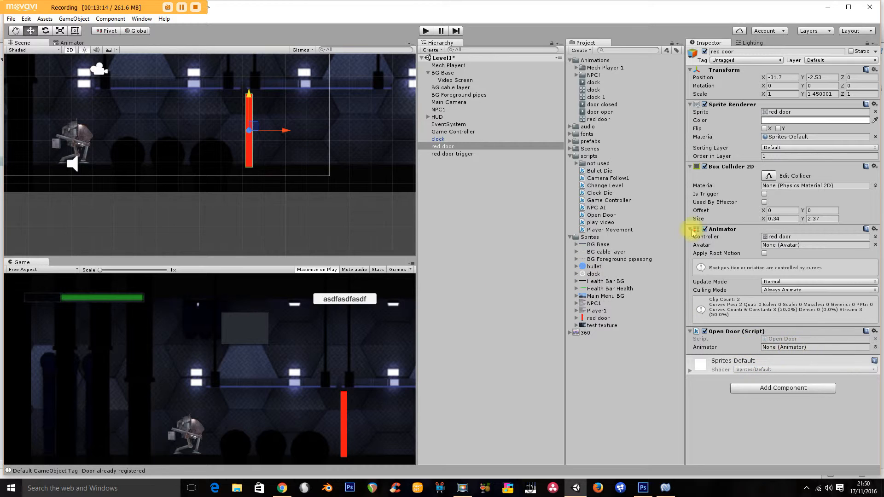
Assign the red door's Animator to the Animator variable of its Open Door script.
{"action": "left_click_drag", "start_coordinate": [598, 120], "coordinate": [777, 343]}
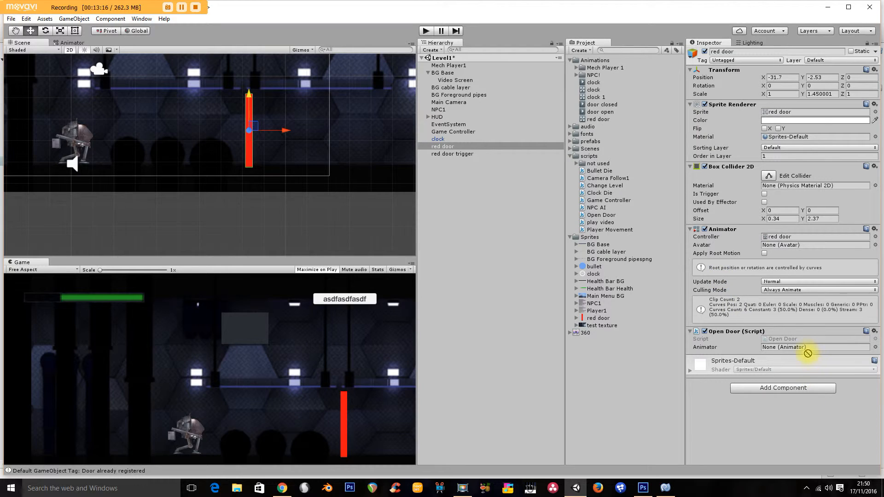
{"action": "left_click", "coordinate": [875, 347]}
{"action": "double_click", "coordinate": [515, 257]}
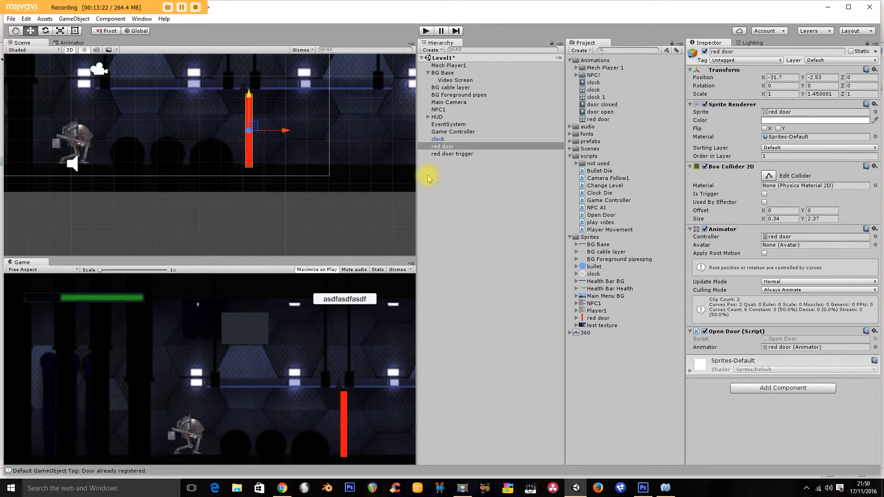
Move the red door trigger along X to about -42.61, behind the player on the side away from the door.
{"action": "left_click", "coordinate": [451, 154]}
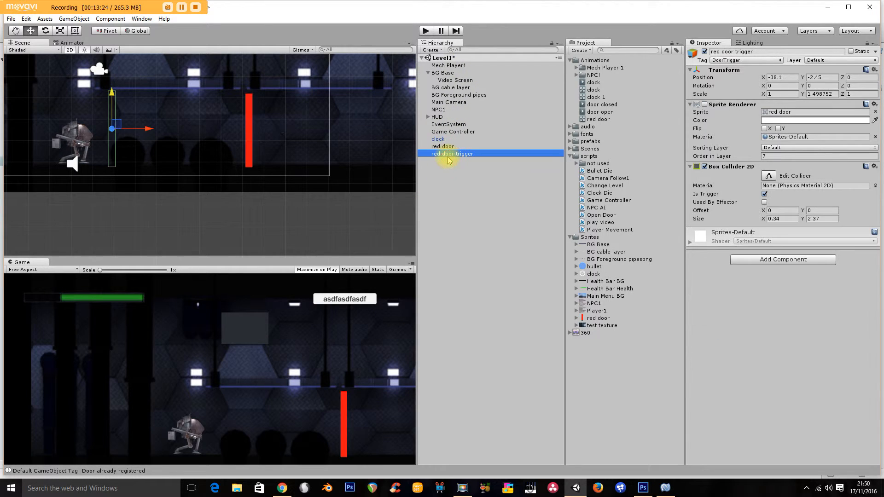
{"action": "left_click_drag", "start_coordinate": [147, 131], "coordinate": [50, 124]}
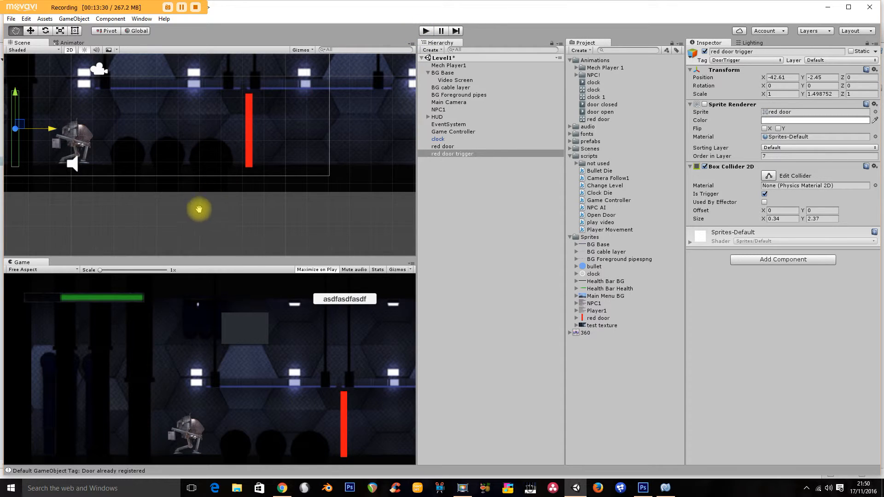
{"action": "key", "text": "w"}
{"action": "left_click_drag", "start_coordinate": [198, 201], "coordinate": [223, 223]}
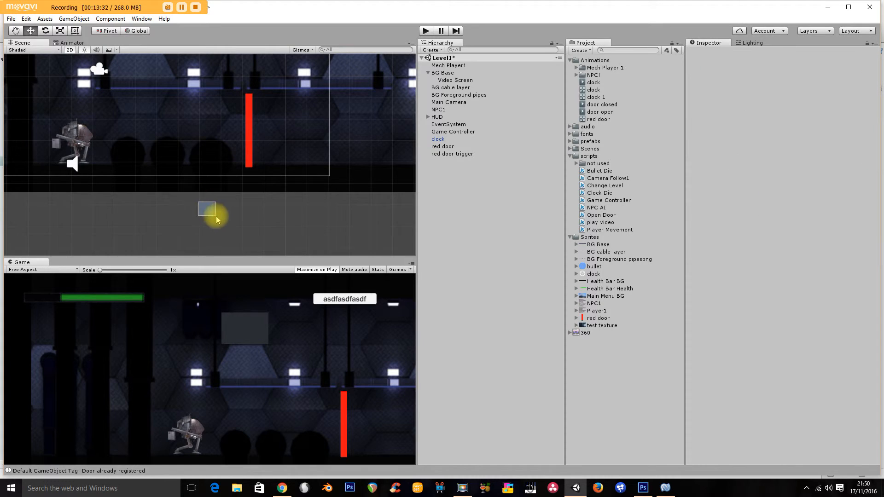
{"action": "left_click_drag", "start_coordinate": [126, 169], "coordinate": [195, 199]}
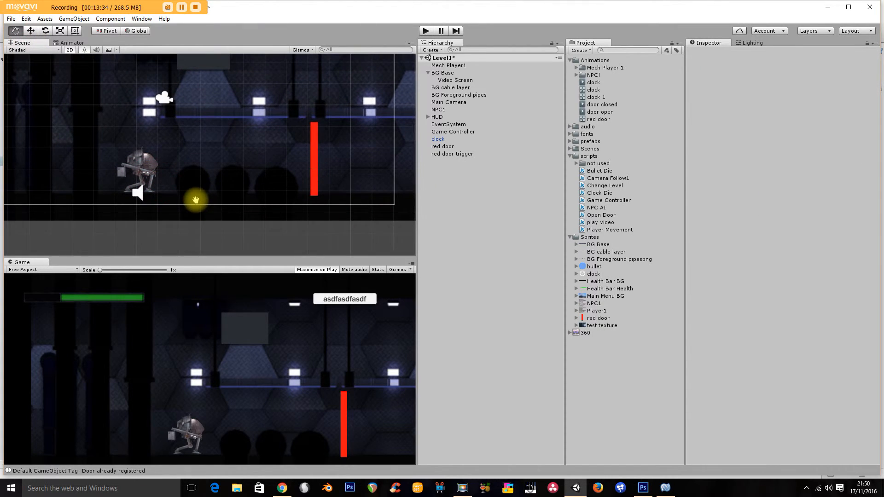
{"action": "left_click", "coordinate": [471, 156]}
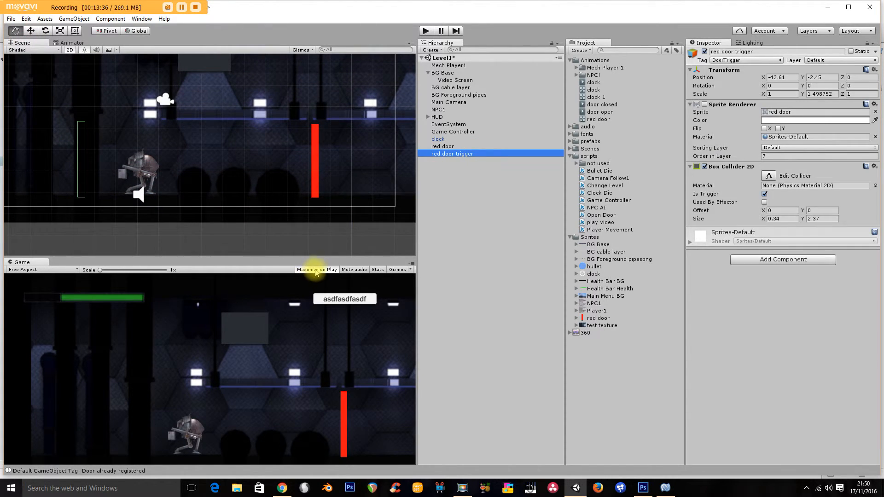
{"action": "left_click", "coordinate": [314, 320]}
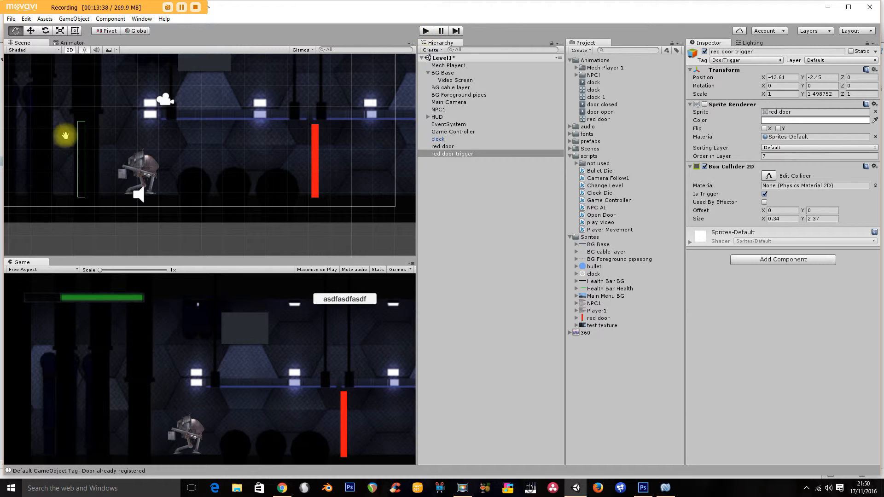
Play-test the level by walking the player up to the red door and back through the door trigger, and stop the game.
{"action": "left_click", "coordinate": [426, 31]}
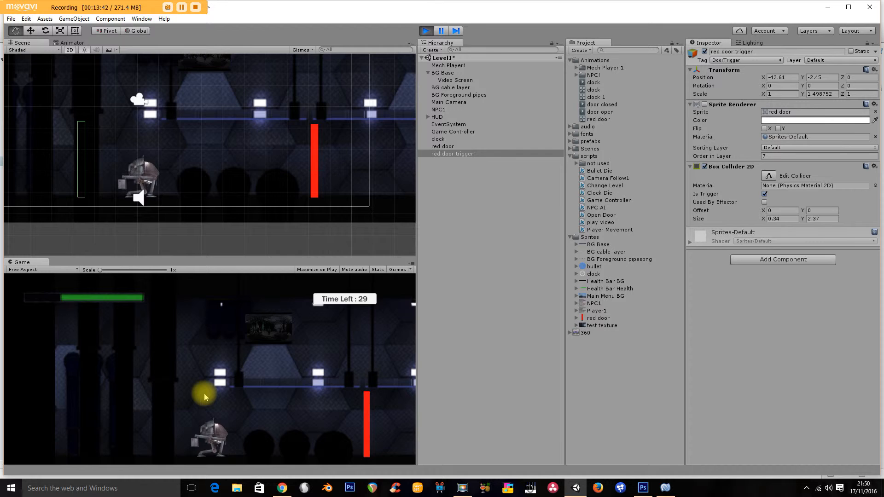
{"action": "key", "text": "Right"}
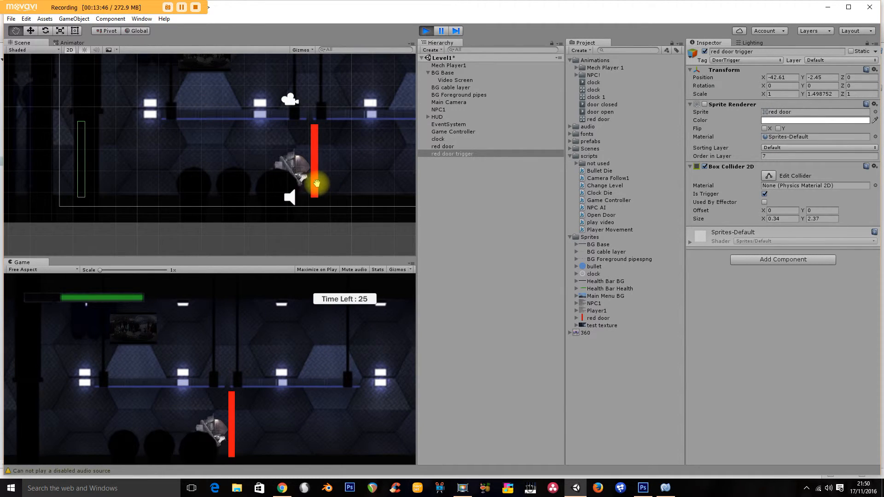
{"action": "key", "text": "Left"}
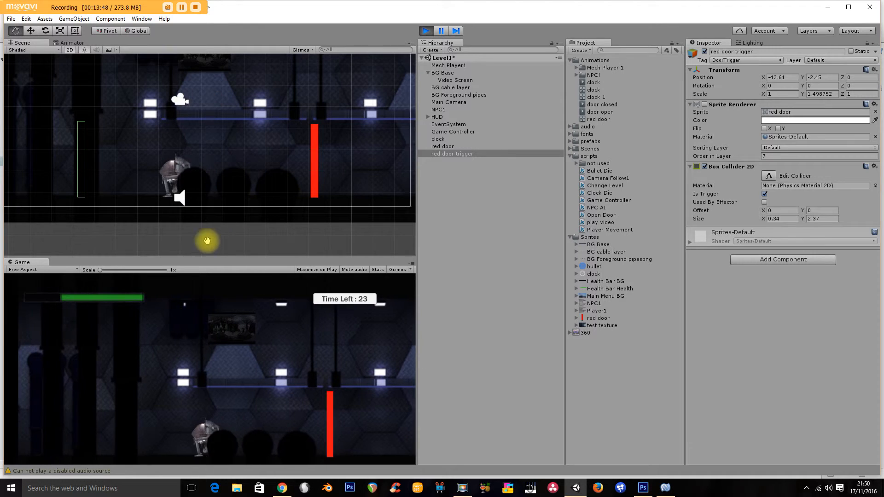
{"action": "key", "text": "Right"}
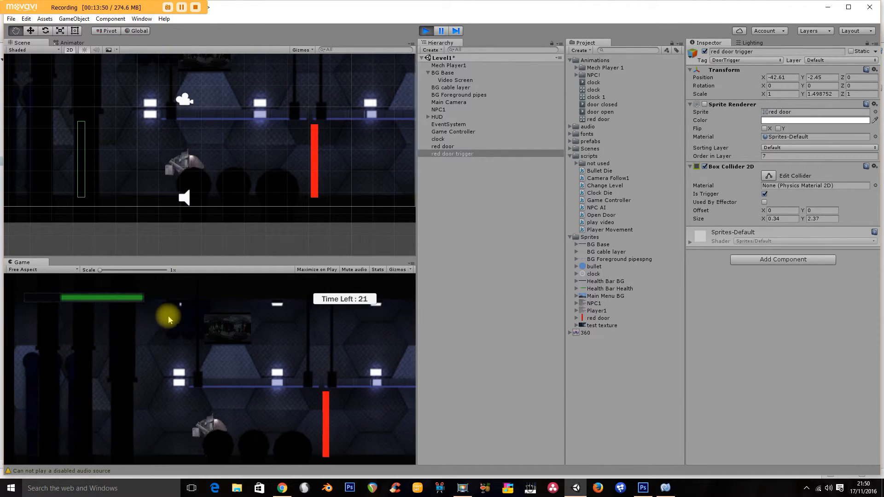
{"action": "key", "text": "Left"}
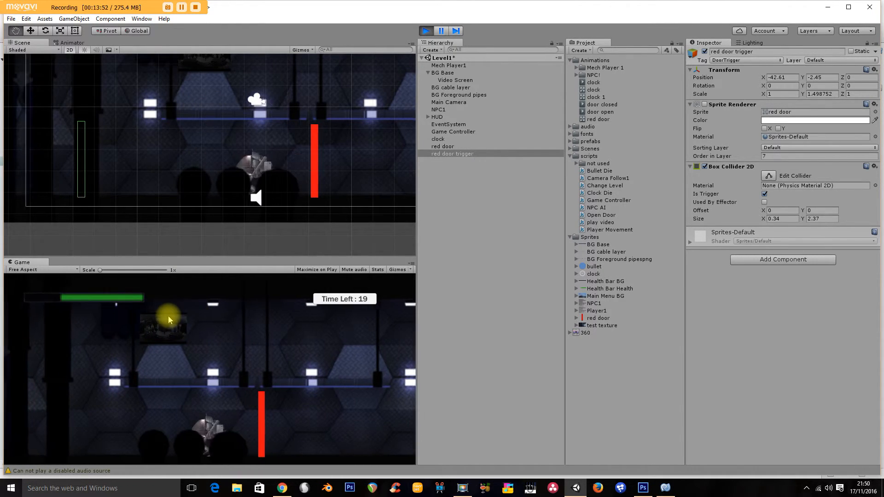
{"action": "key", "text": "Left"}
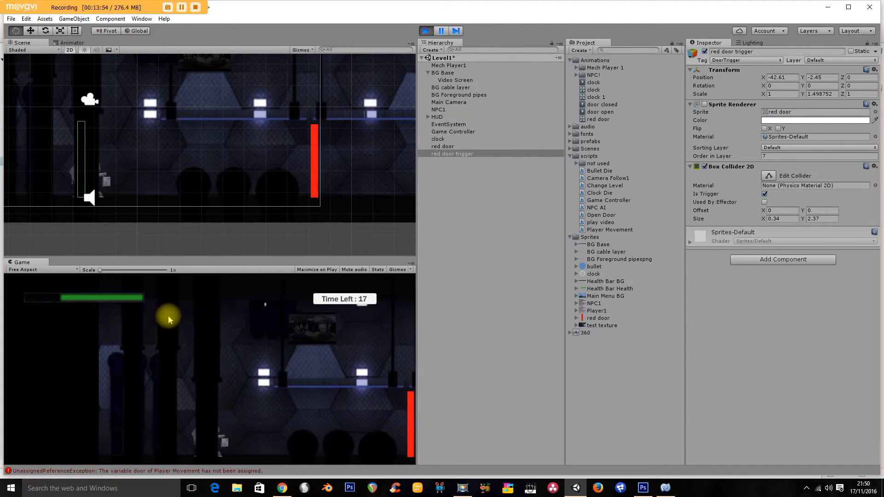
{"action": "key", "text": "Right"}
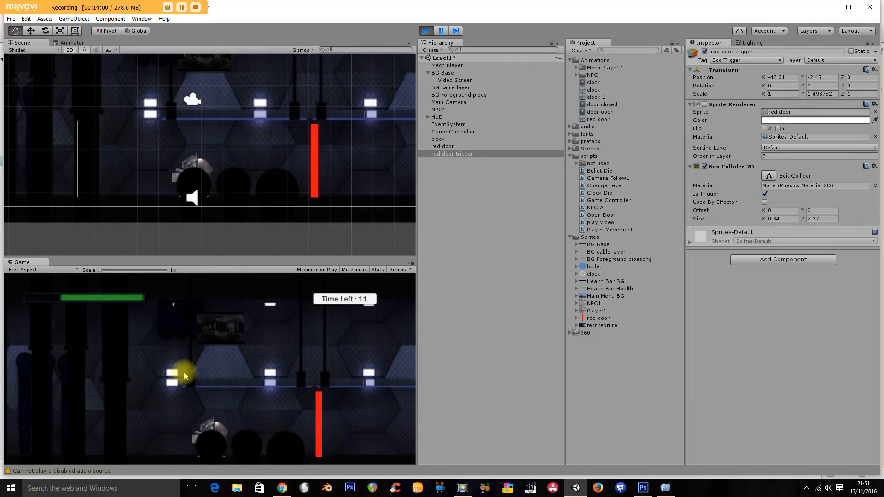
{"action": "key", "text": "Right"}
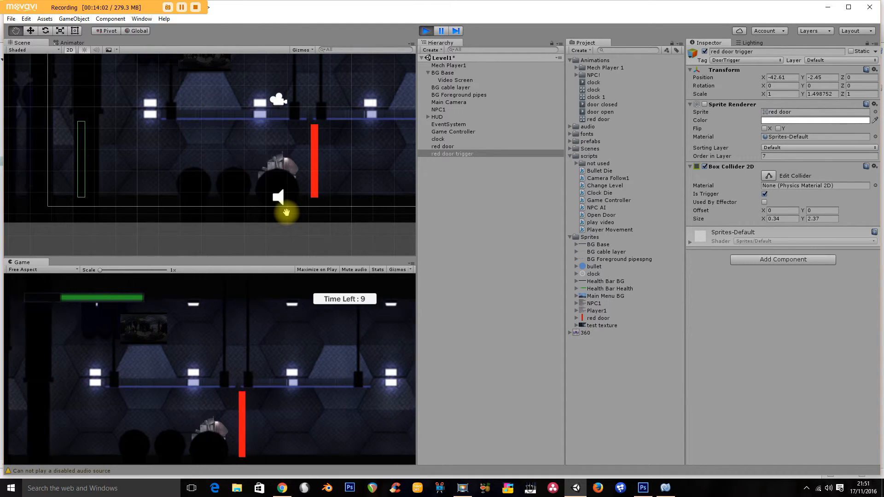
{"action": "key", "text": "Left"}
{"action": "key", "text": "Left"}
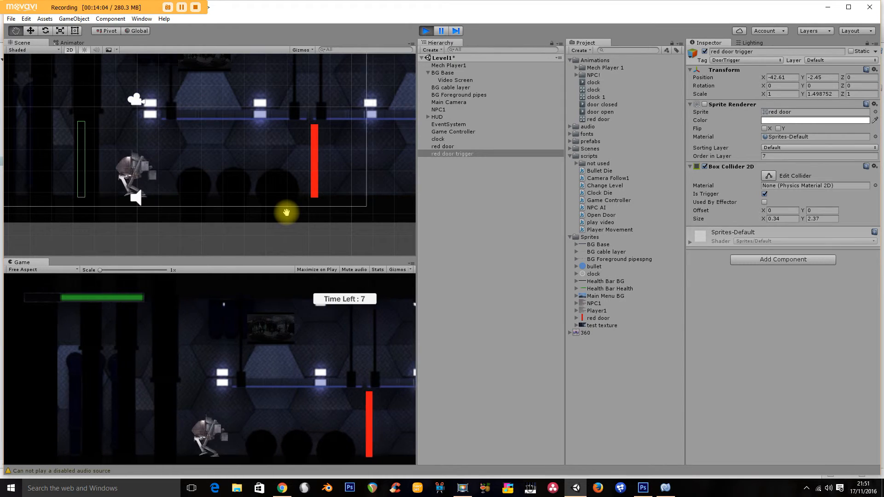
{"action": "key", "text": "Right"}
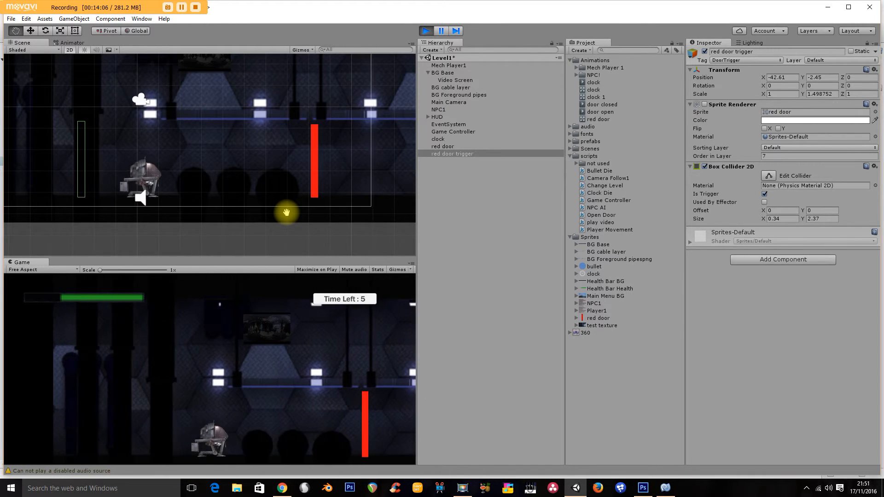
{"action": "key", "text": "Left"}
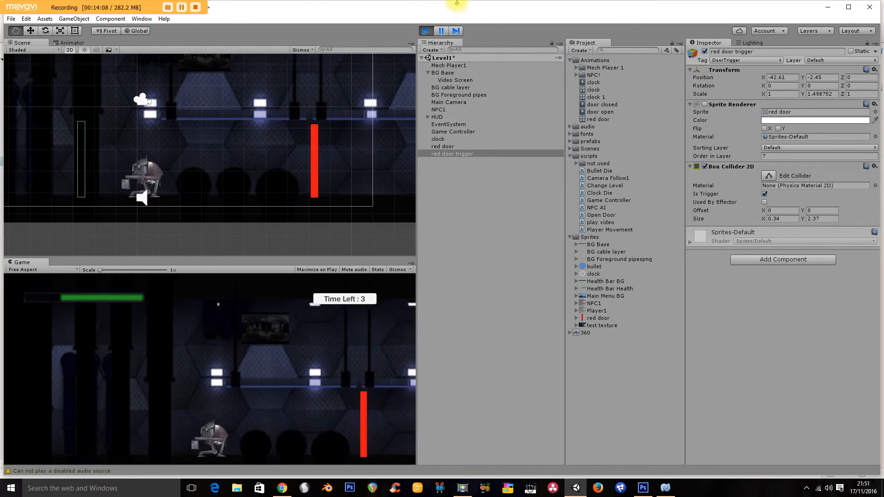
{"action": "left_click", "coordinate": [425, 30]}
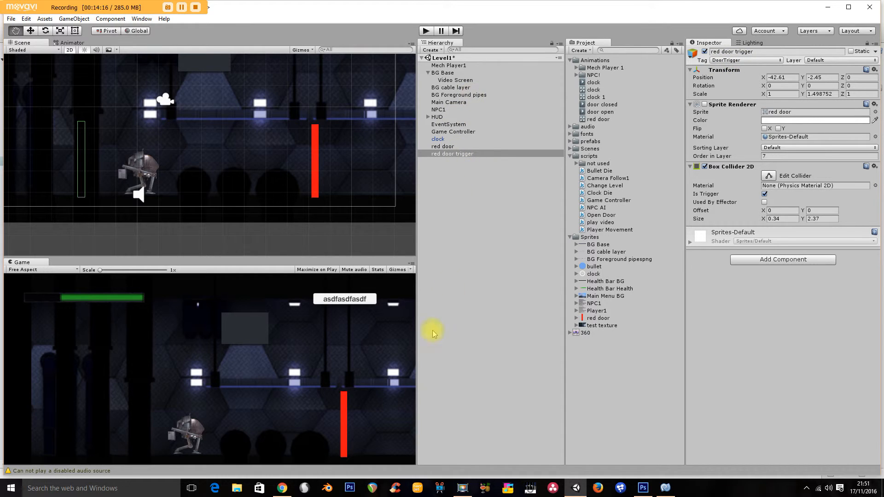
Switch to MonoDevelop and check the Player Movement script's DoorTrigger code and its door variable declaration.
{"action": "left_click", "coordinate": [665, 490]}
{"action": "left_click", "coordinate": [616, 52]}
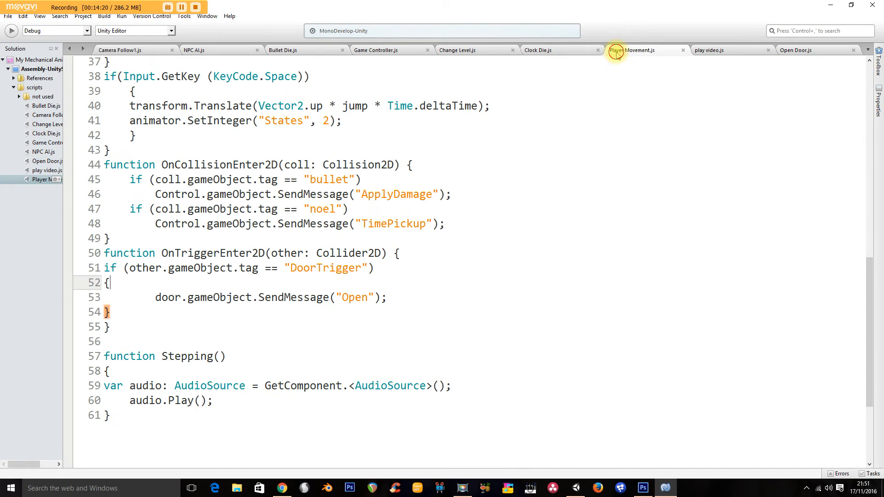
{"action": "left_click_drag", "start_coordinate": [873, 313], "coordinate": [868, 78]}
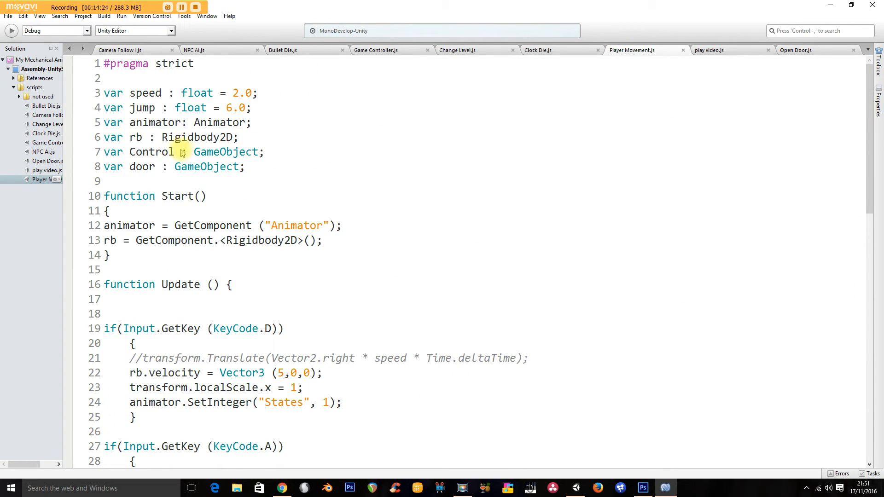
Switch to Unity and assign the red door object to the Door variable of Mech Player1's Player Movement script.
{"action": "left_click", "coordinate": [574, 488]}
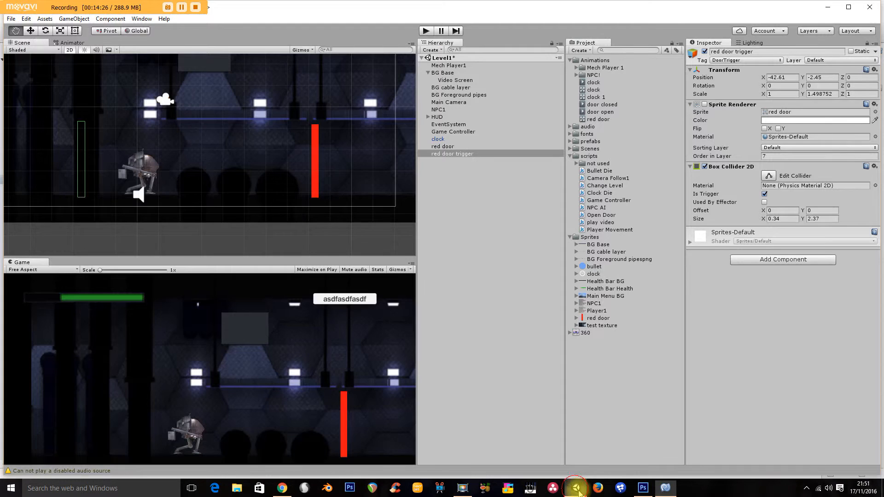
{"action": "left_click", "coordinate": [458, 66]}
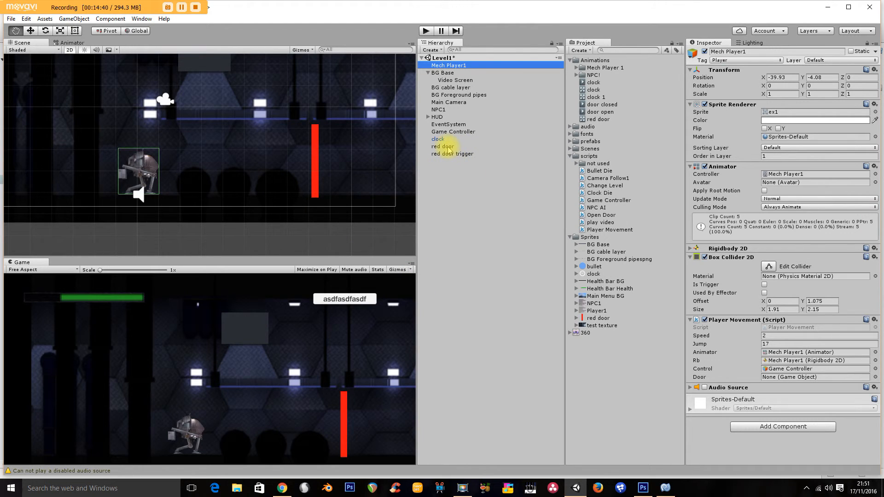
{"action": "left_click_drag", "start_coordinate": [438, 147], "coordinate": [767, 377]}
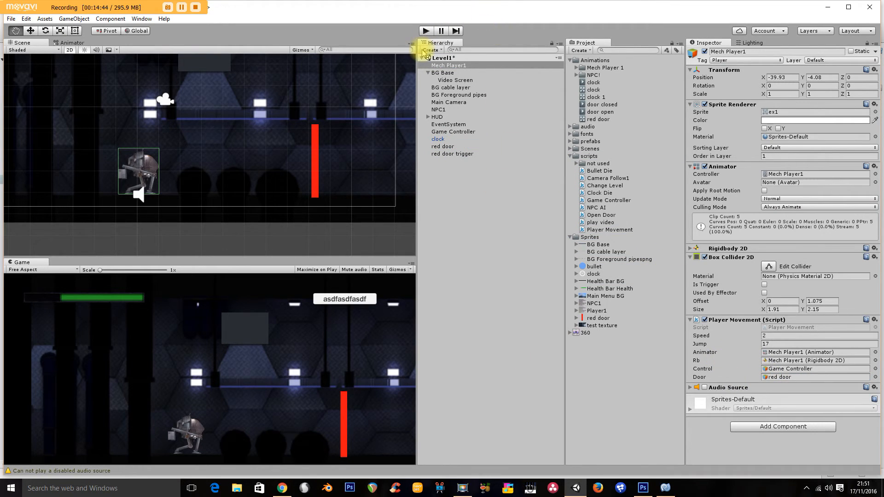
Play-test the level again, walking the player through the red door trigger and then on past the door's position.
{"action": "left_click", "coordinate": [456, 154]}
{"action": "left_click", "coordinate": [426, 31]}
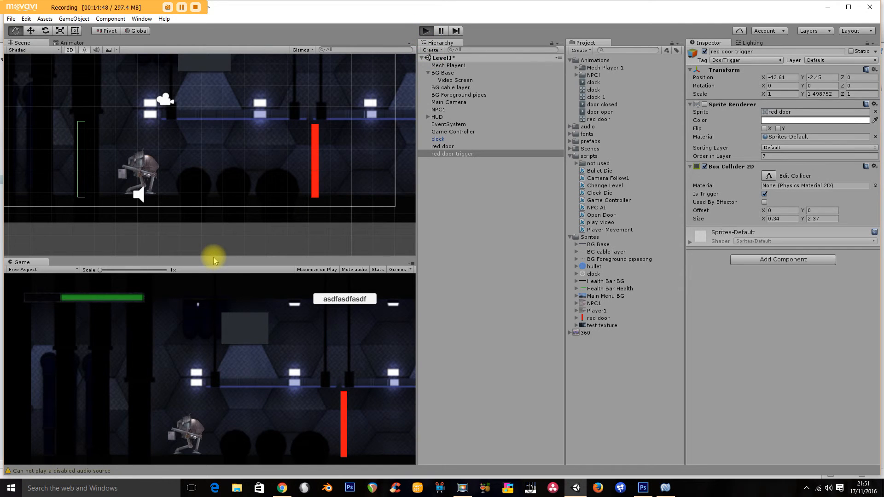
{"action": "key", "text": "Right"}
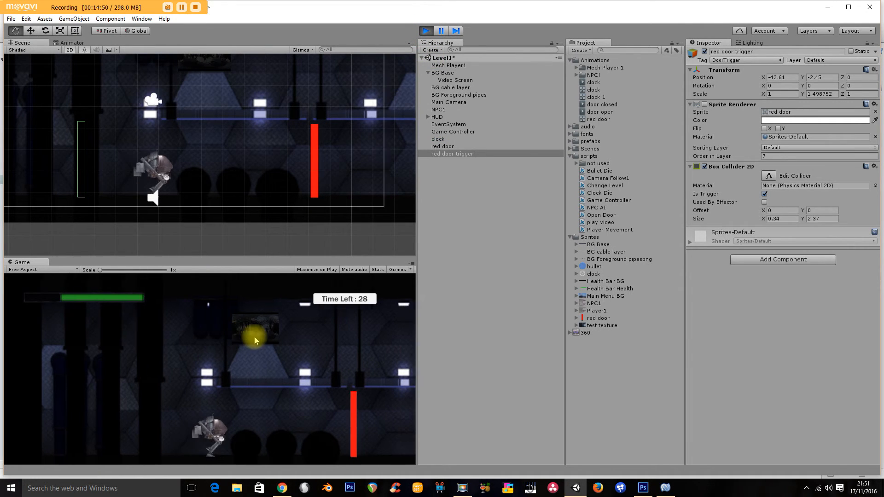
{"action": "key", "text": "Left"}
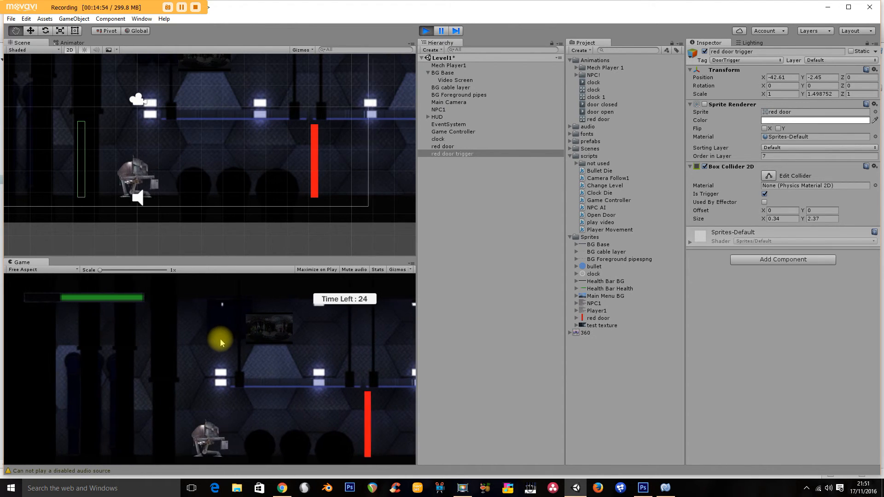
{"action": "key", "text": "Left"}
{"action": "key", "text": "Left"}
{"action": "key", "text": "Right"}
{"action": "key", "text": "Left"}
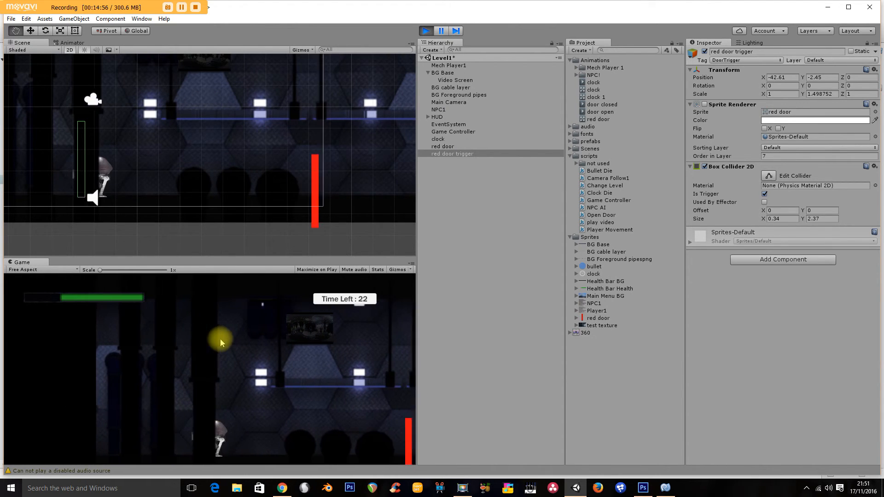
{"action": "key", "text": "Right"}
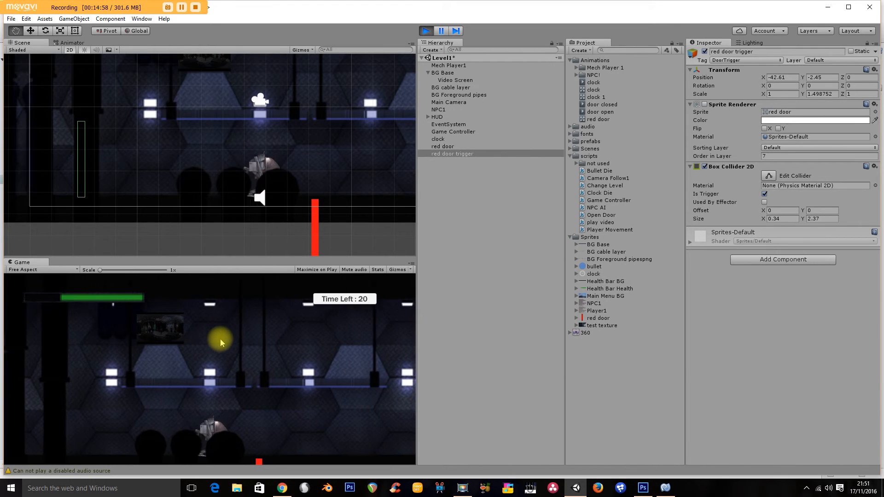
{"action": "key", "text": "Right"}
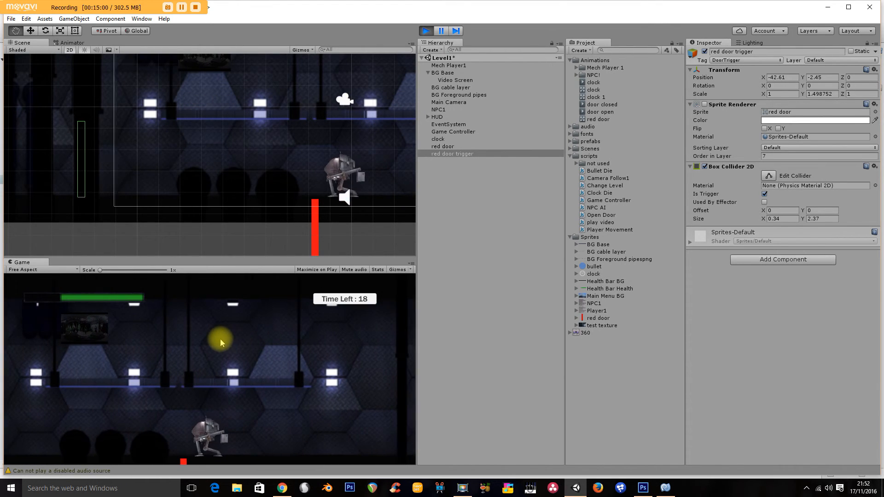
Walk the player back to the red door trigger collider, then forward again past the door's position in the running level.
{"action": "key", "text": "Left"}
{"action": "key", "text": "Right"}
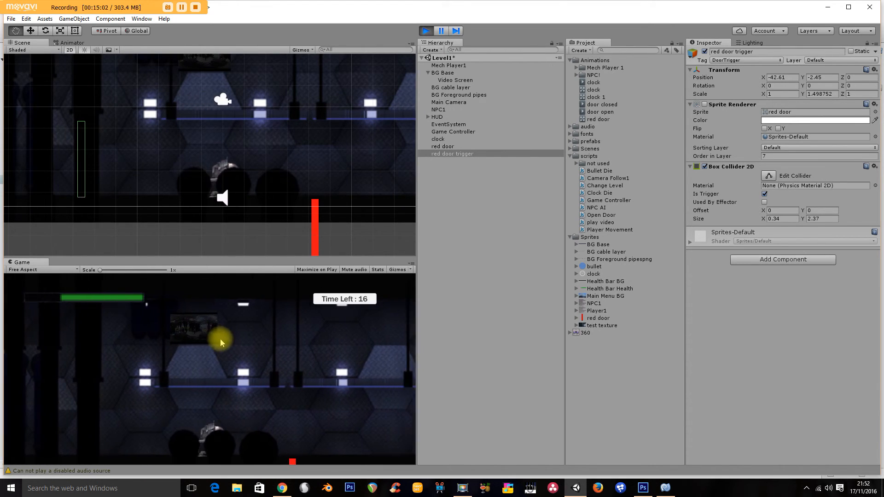
{"action": "key", "text": "Left"}
{"action": "key", "text": "Right"}
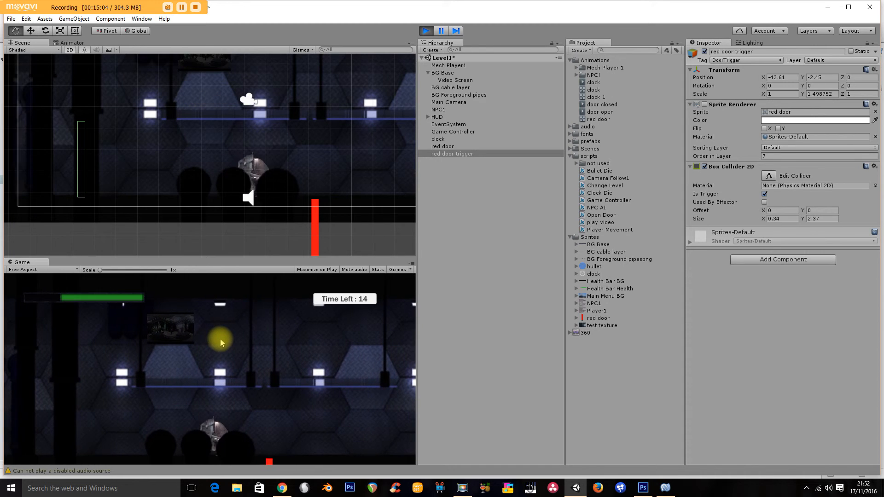
{"action": "key", "text": "Left"}
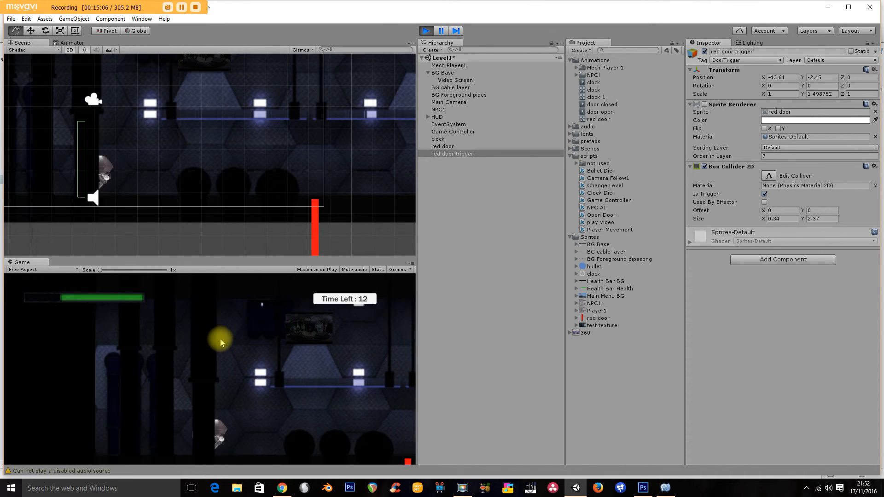
{"action": "key", "text": "Right"}
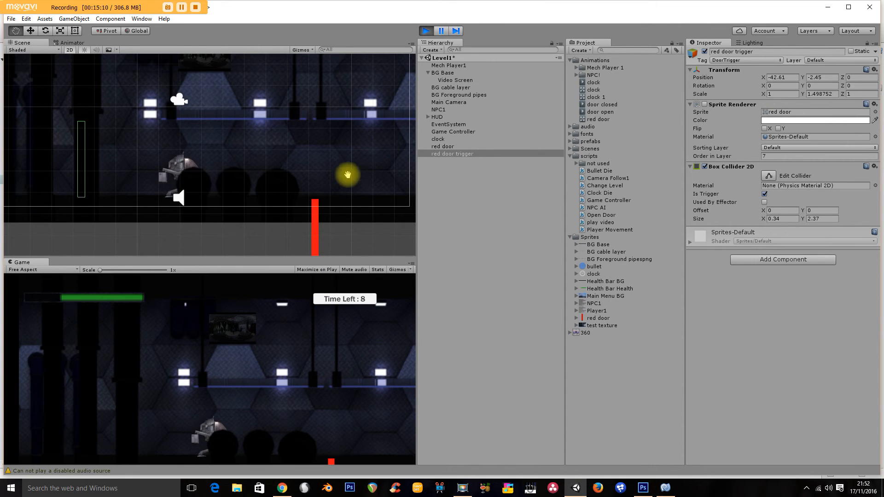
{"action": "key", "text": "Right"}
{"action": "key", "text": "Right"}
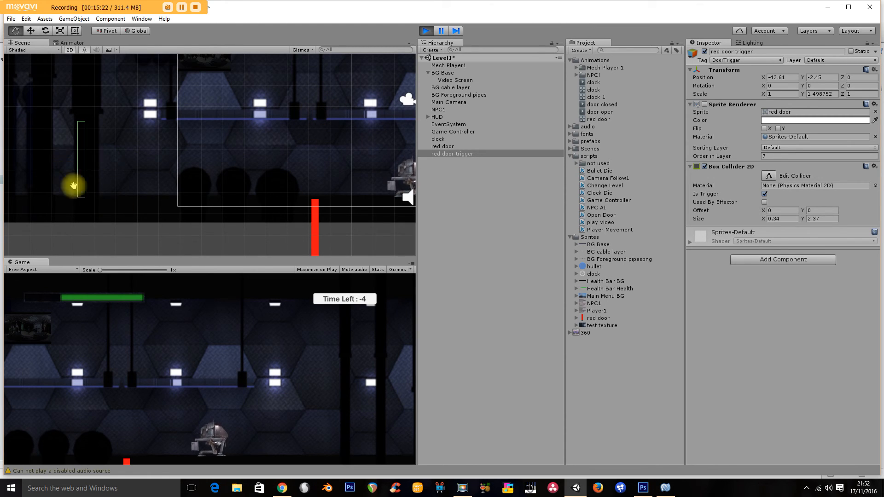
Walk the player back and forth across the red door's position and partway toward the trigger, then stop the play-test.
{"action": "key", "text": "Left"}
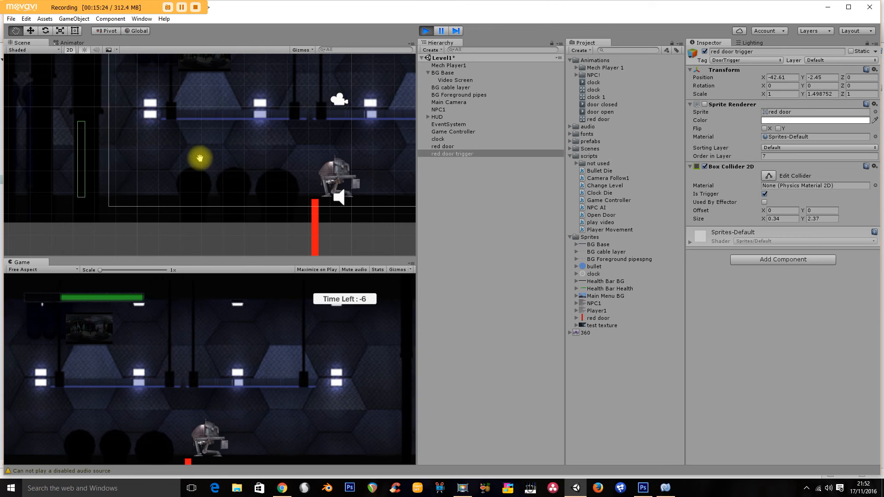
{"action": "key", "text": "Right"}
{"action": "key", "text": "Left"}
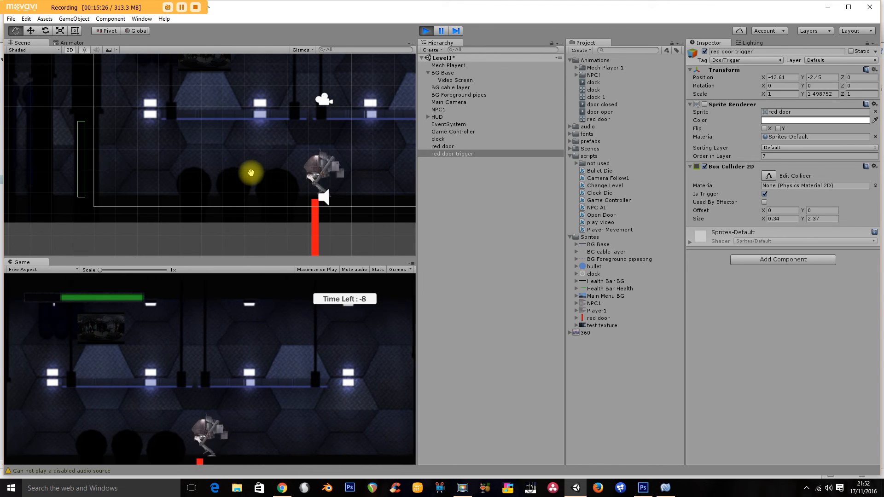
{"action": "key", "text": "Left"}
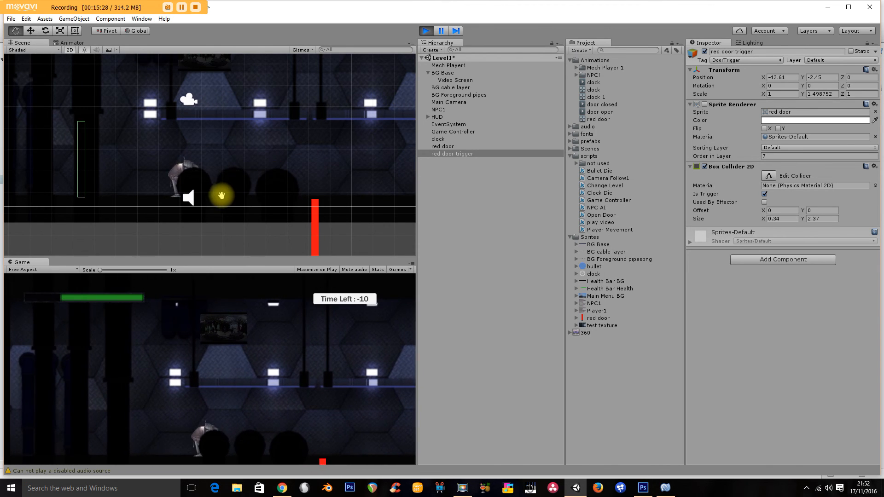
{"action": "key", "text": "Right"}
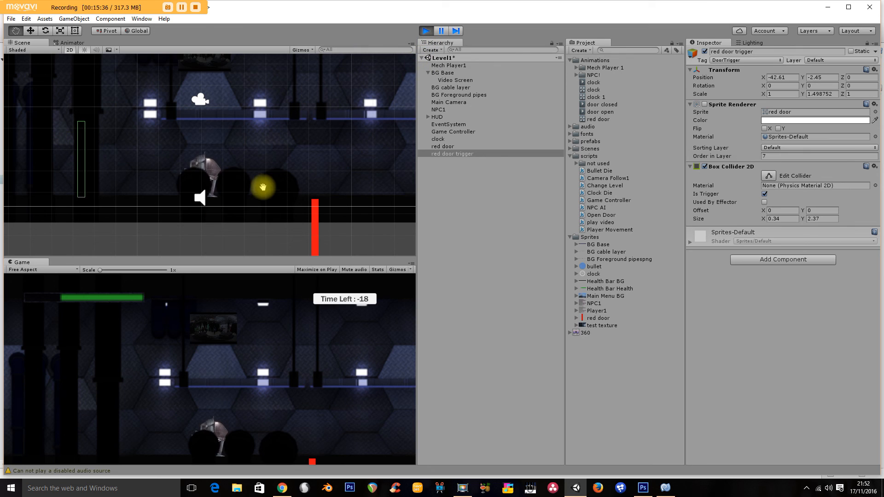
{"action": "left_click", "coordinate": [425, 32]}
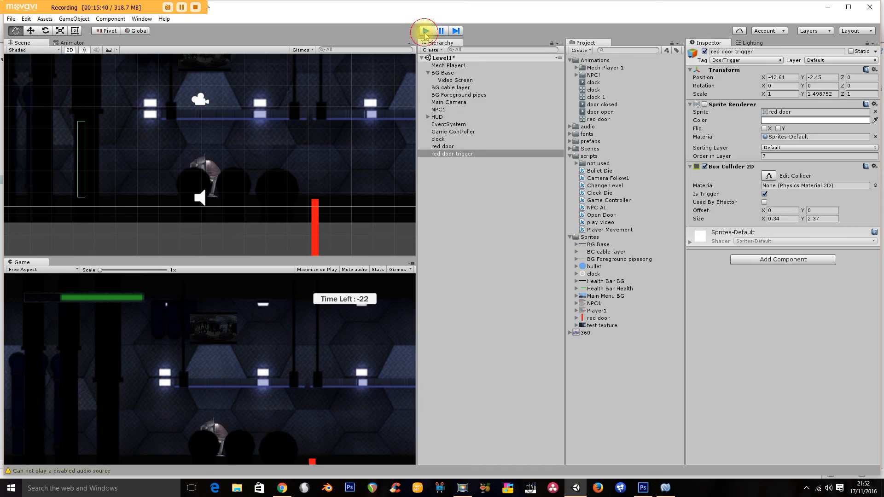